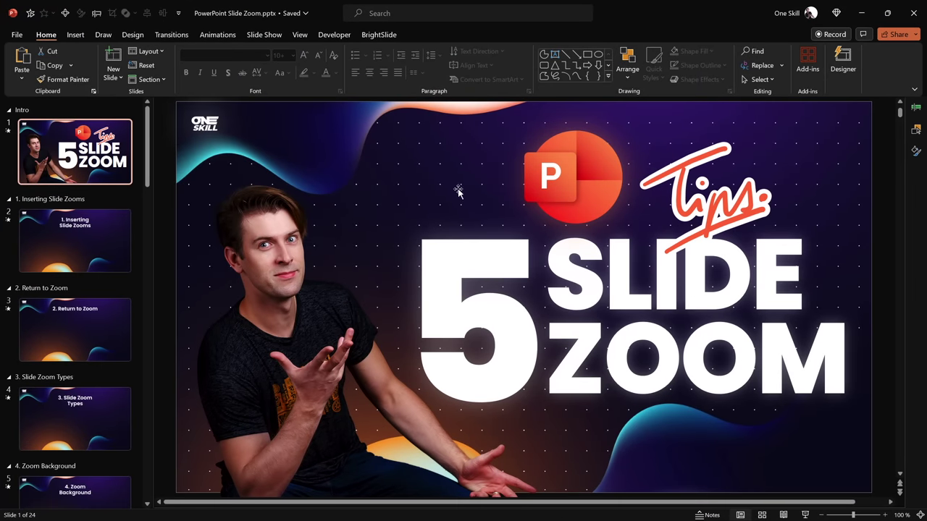
Insert a Slide Zoom of slide 9, Your Services, onto slide 2, Inserting Slide Zooms
click(85, 236)
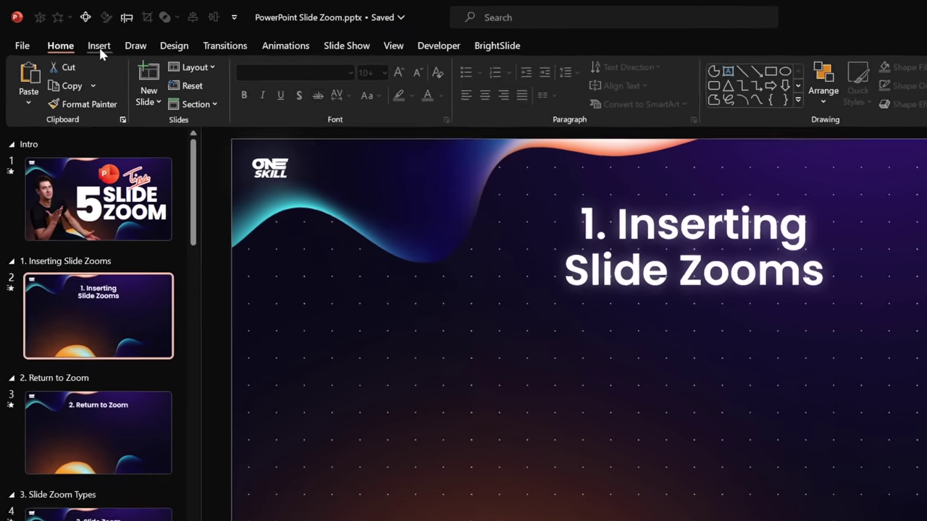
click(76, 34)
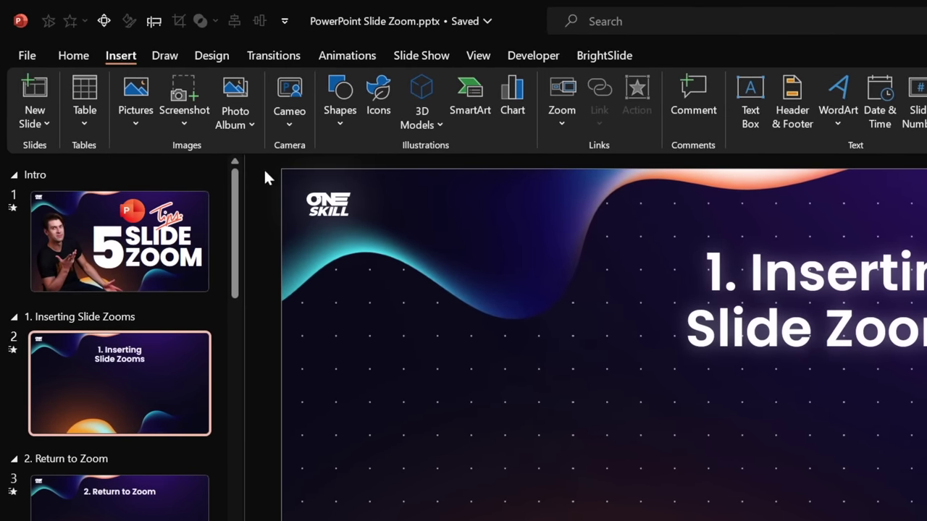
click(557, 127)
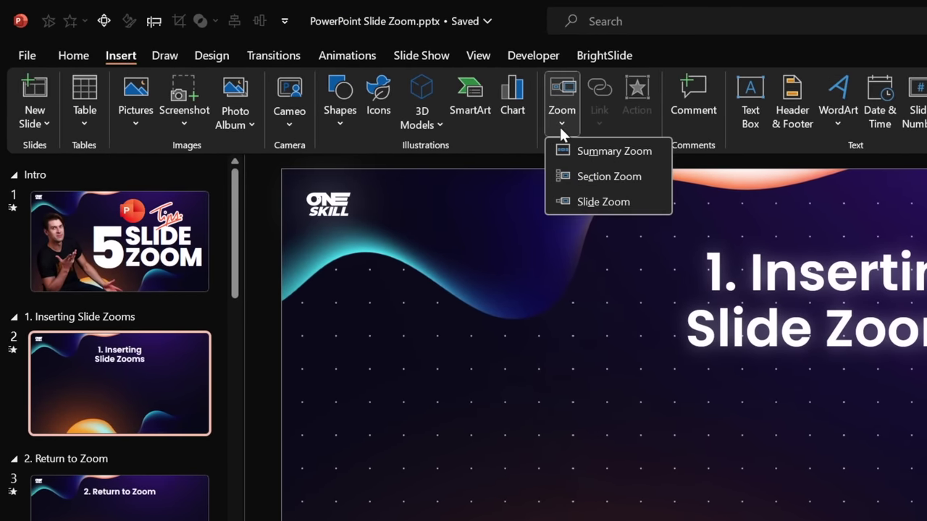
click(637, 202)
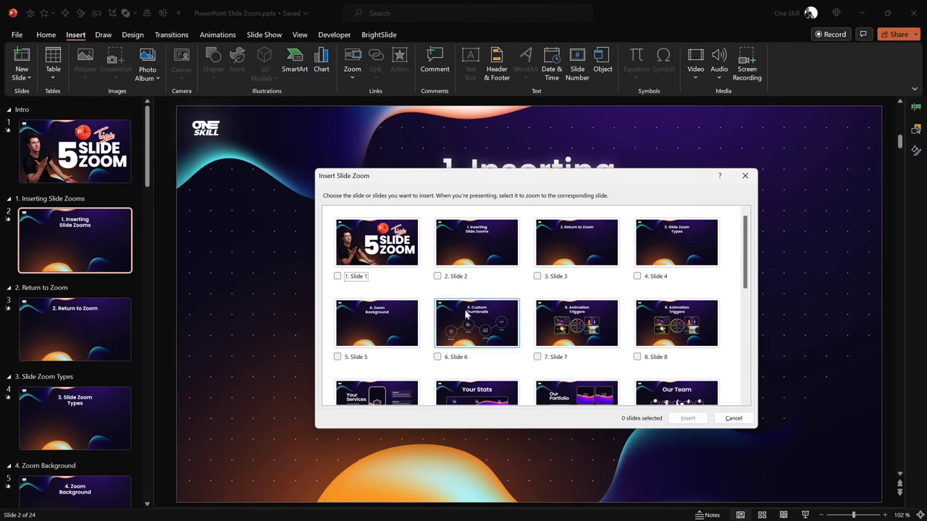
drag(742, 232, 742, 264)
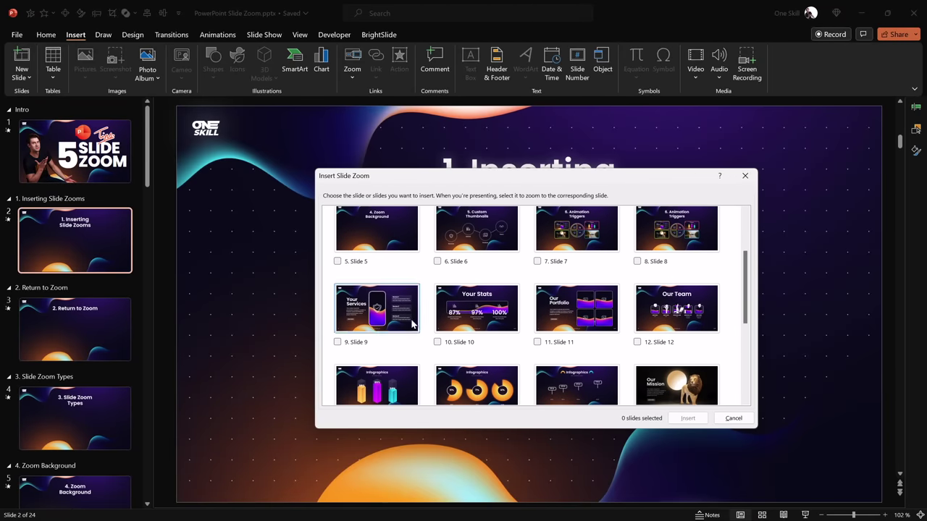
click(377, 308)
click(687, 418)
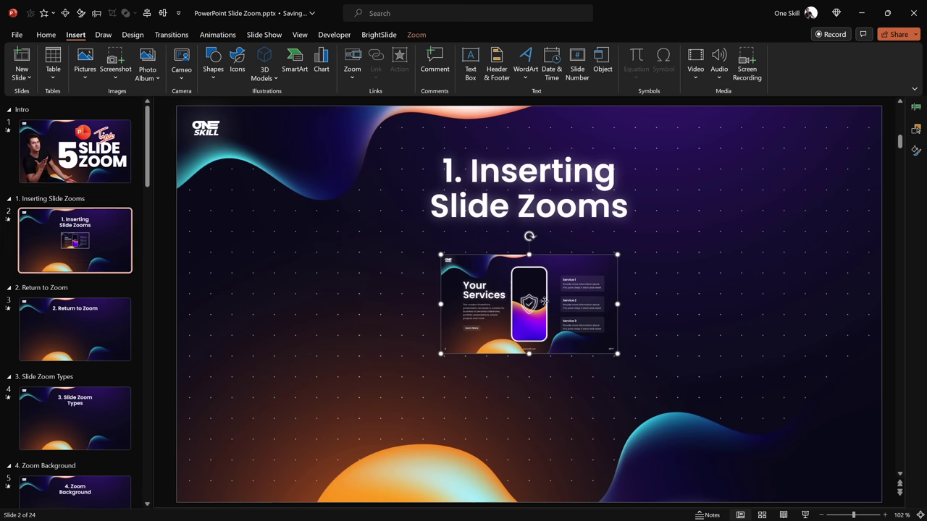
Shift the Your Services zoom left and drag slide 12, Our Team, in to its right
drag(548, 303, 472, 297)
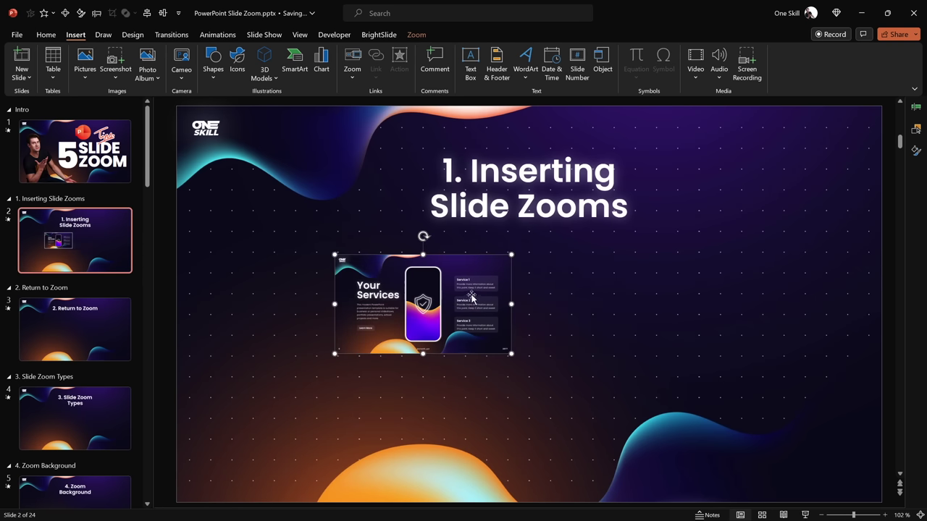
drag(147, 180, 145, 303)
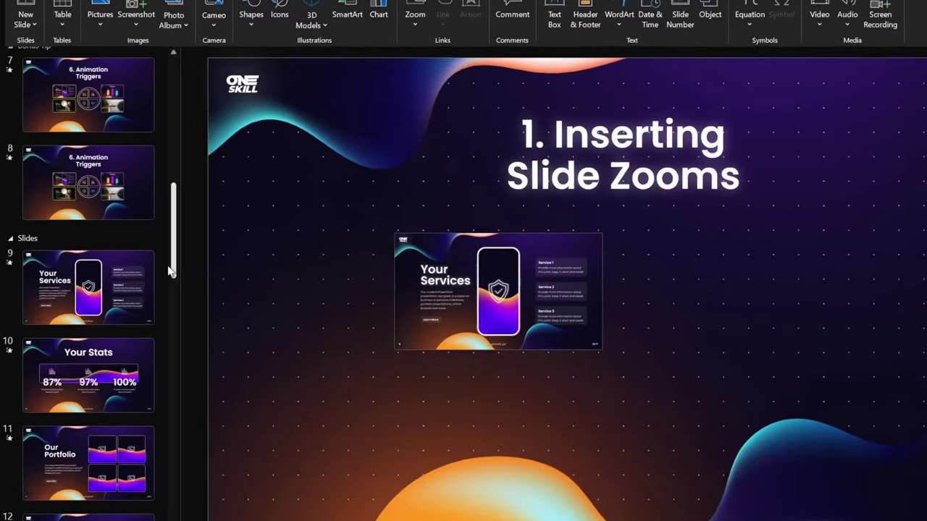
click(112, 255)
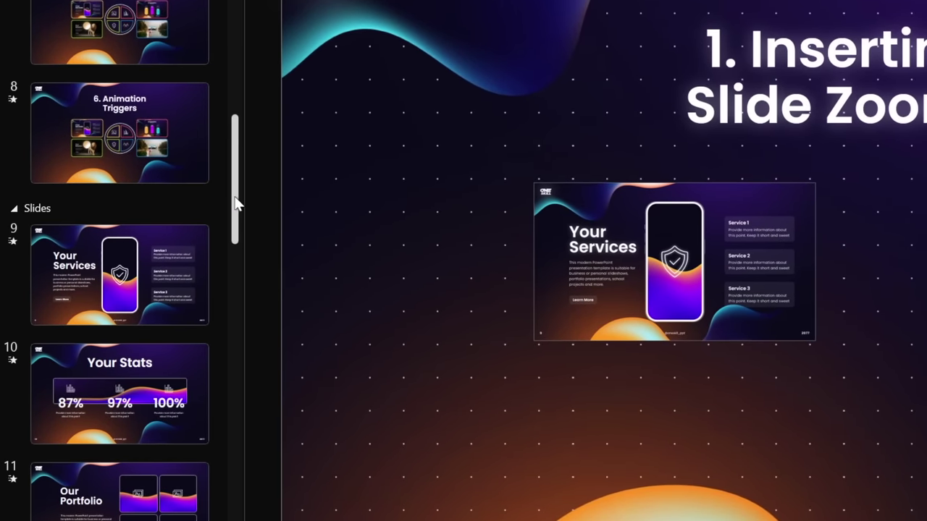
drag(232, 200, 238, 278)
click(172, 284)
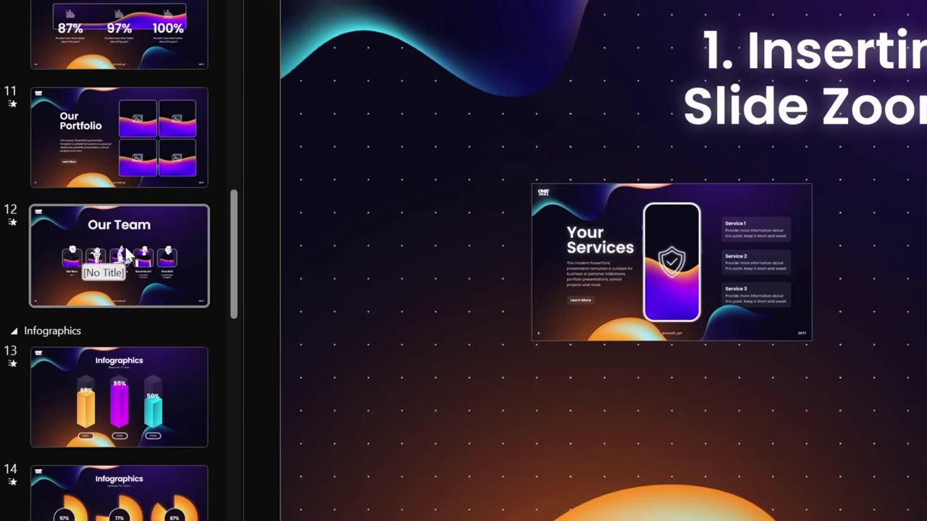
drag(171, 284, 811, 276)
drag(529, 310, 600, 293)
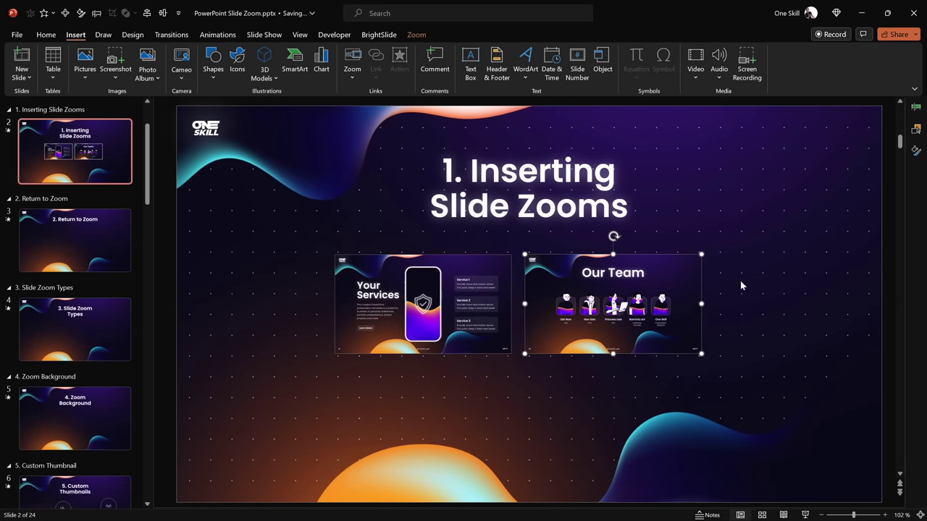
click(741, 281)
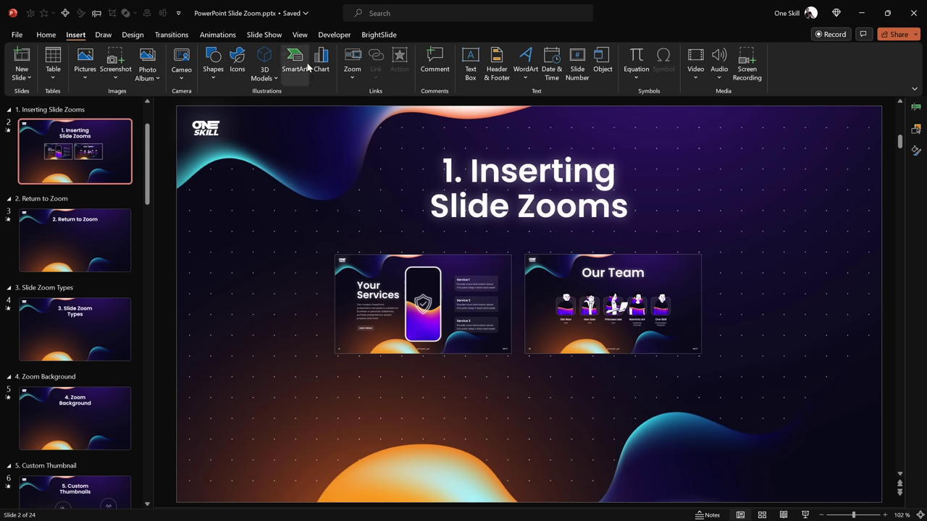
Turn on guides and place the two zooms symmetrically about the slide's centre
click(300, 34)
click(230, 80)
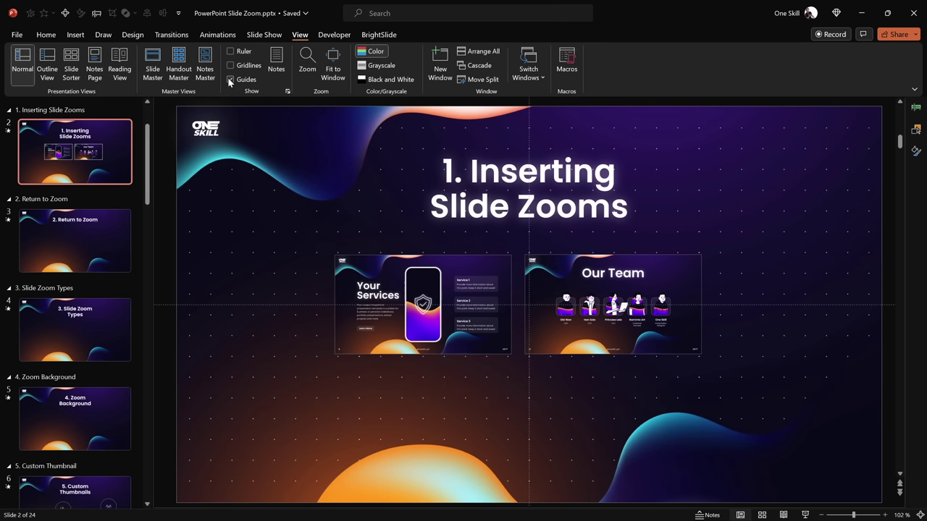
mouse_move(547, 276)
mouse_down()
mouse_move(572, 276)
mouse_move(564, 276)
mouse_up()
drag(485, 281, 489, 281)
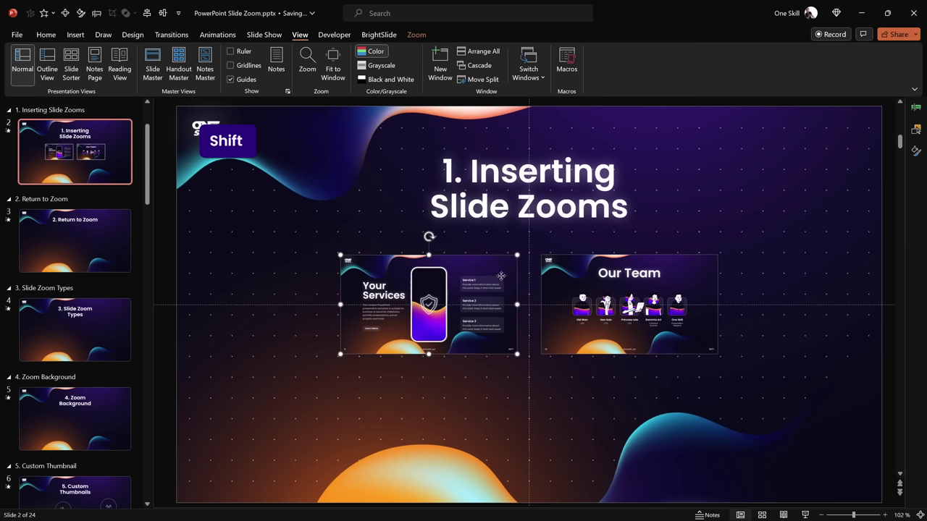
click(509, 368)
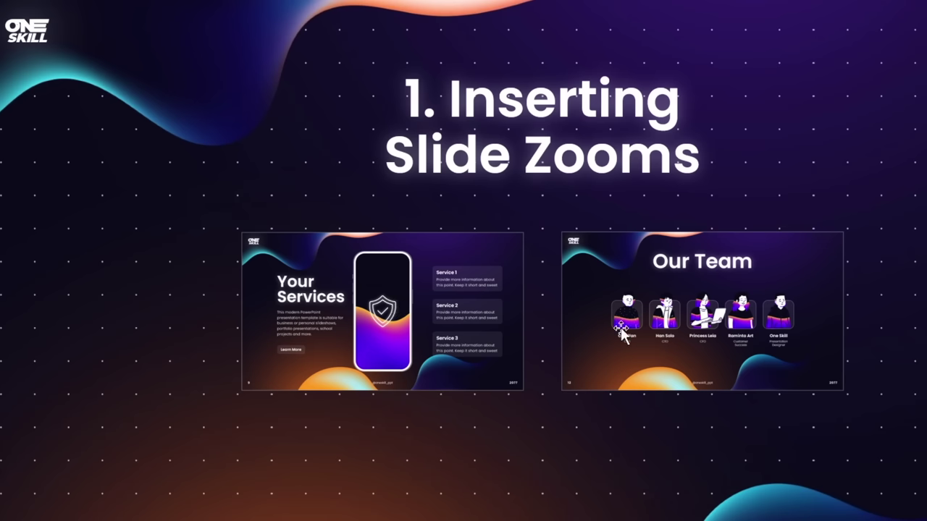
Select both the Your Services and Our Team zooms together
click(421, 304)
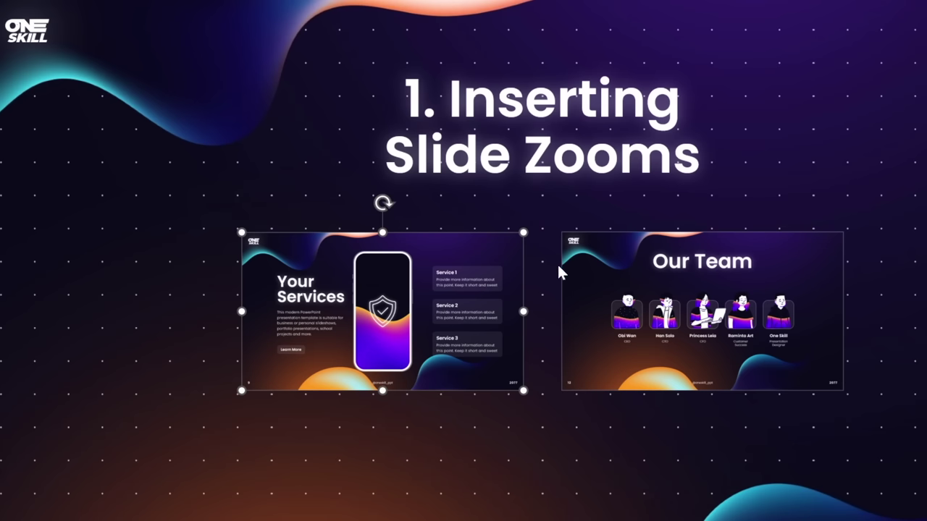
click(535, 423)
click(472, 367)
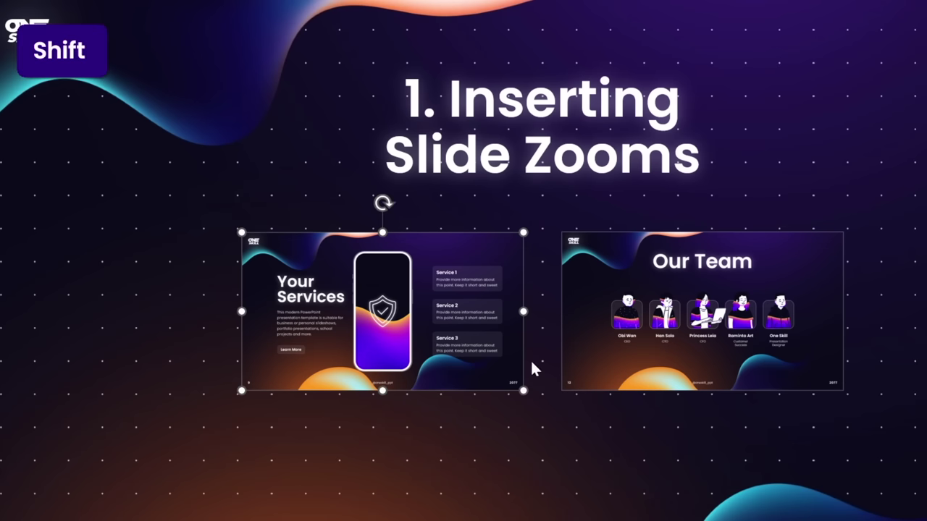
shift+click(614, 326)
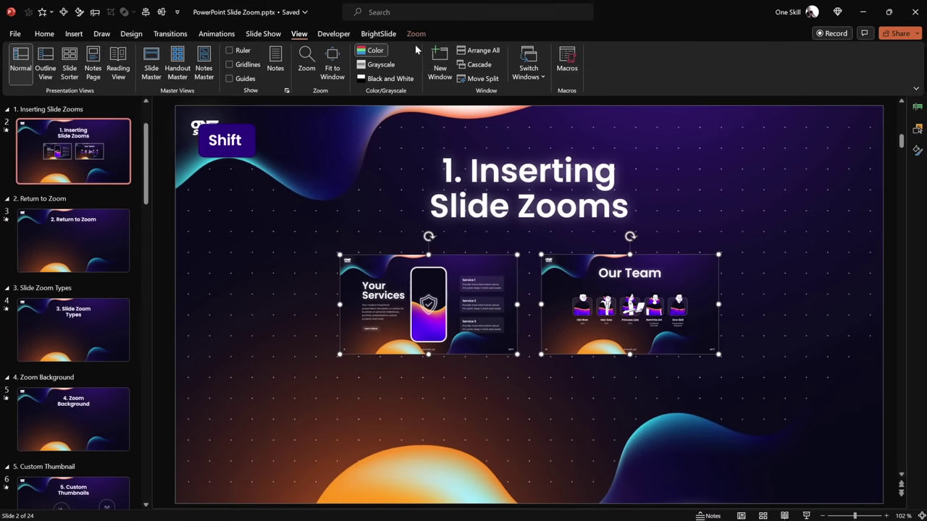
Set the Zoom Border of both zooms to No Outline
click(417, 34)
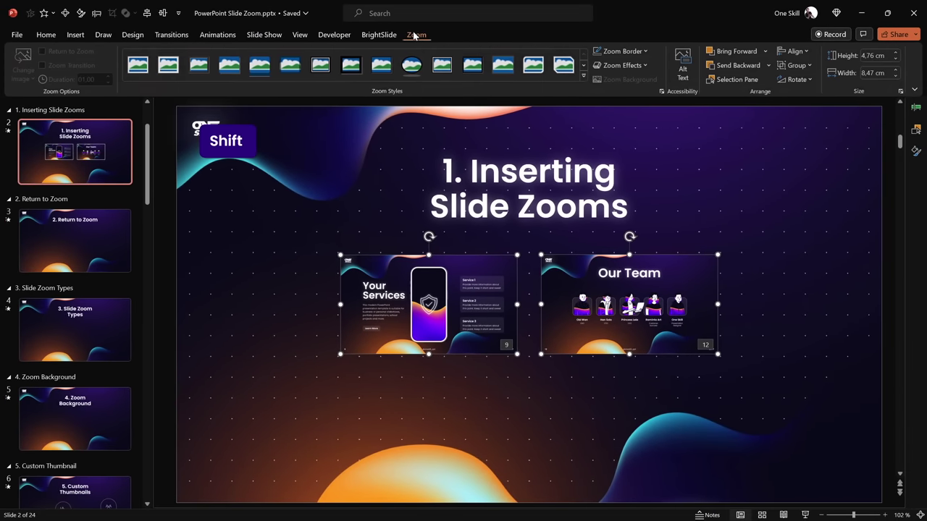
click(634, 50)
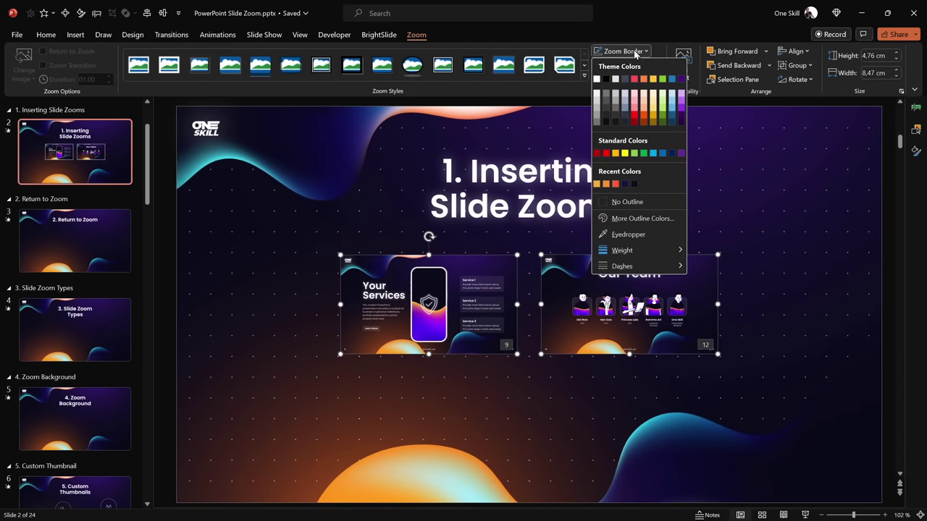
click(627, 201)
click(553, 378)
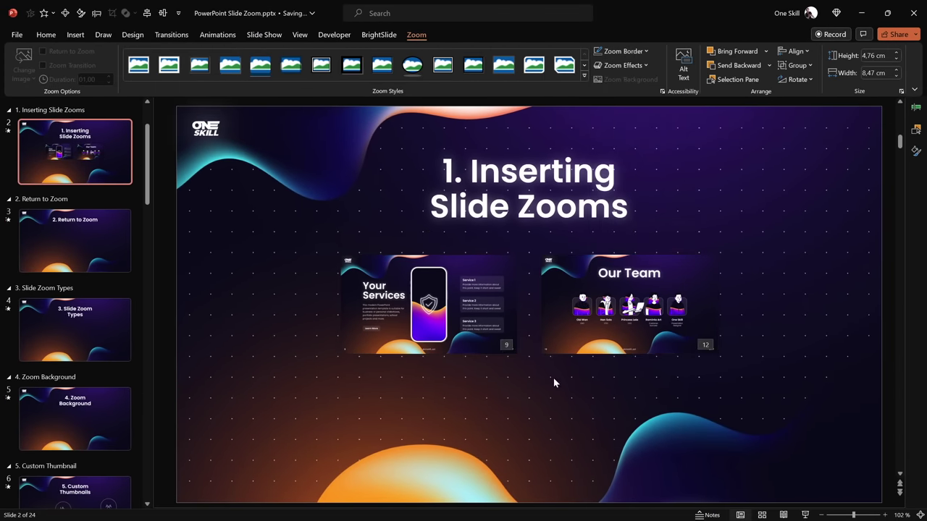
Apply a new Zoom Style to both selected zooms
click(483, 268)
shift+click(559, 266)
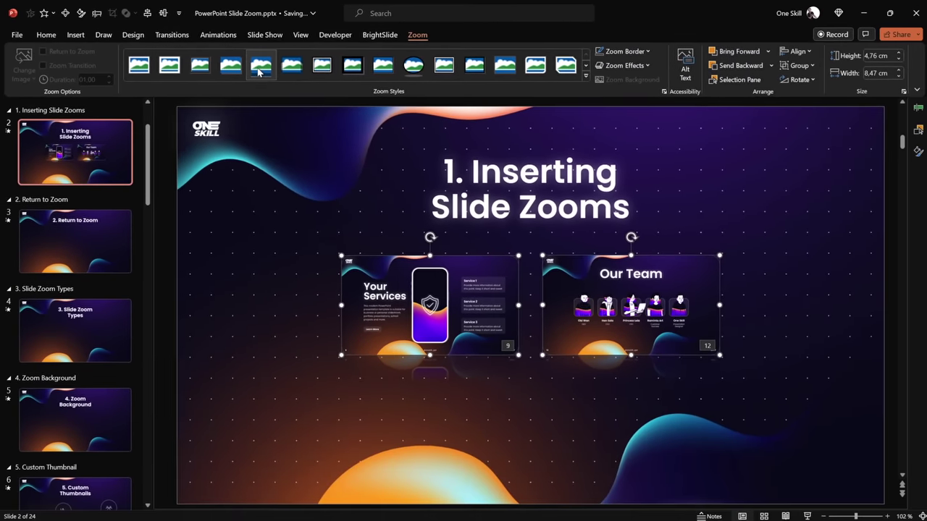
click(274, 269)
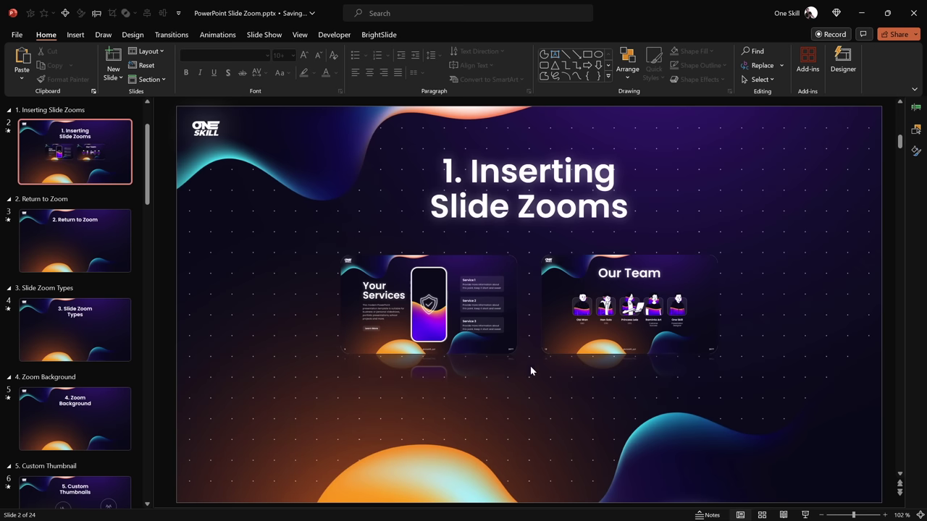
Set the Reflection preset of both zooms to No Reflection
click(489, 335)
shift+click(575, 318)
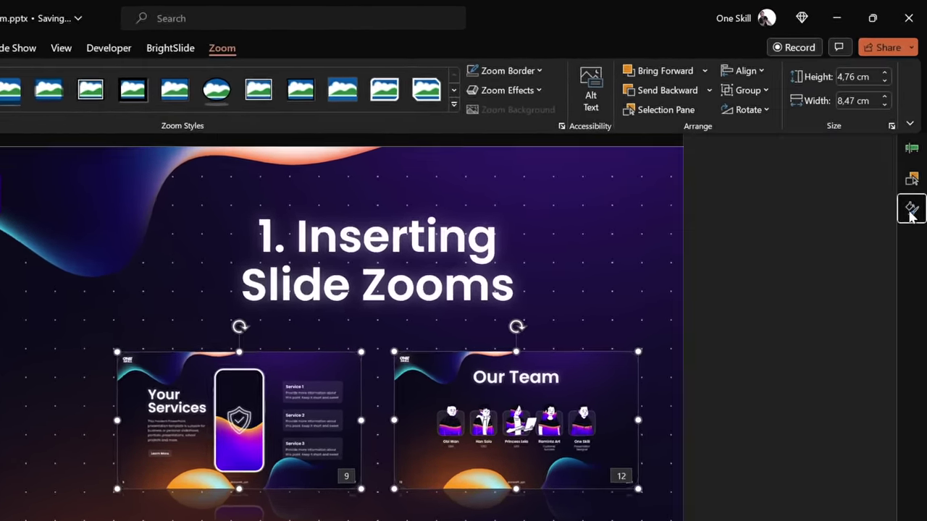
click(916, 154)
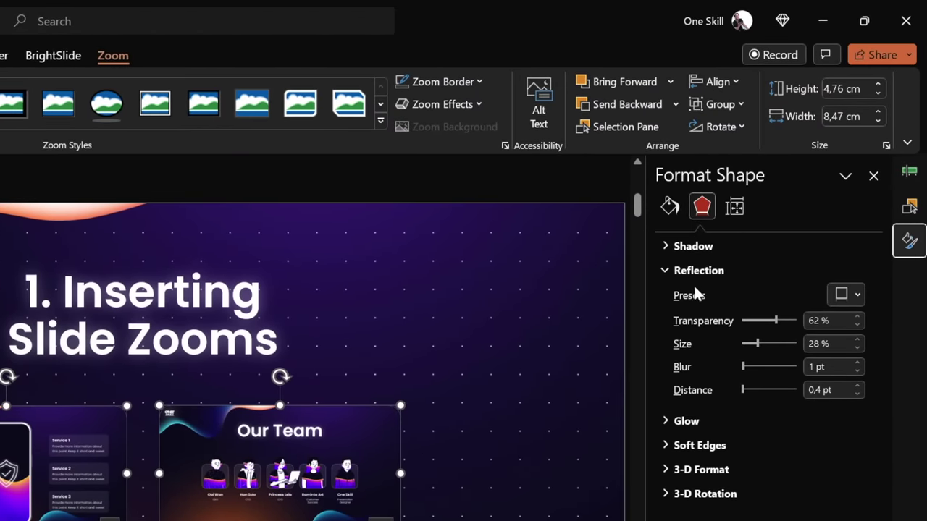
click(847, 297)
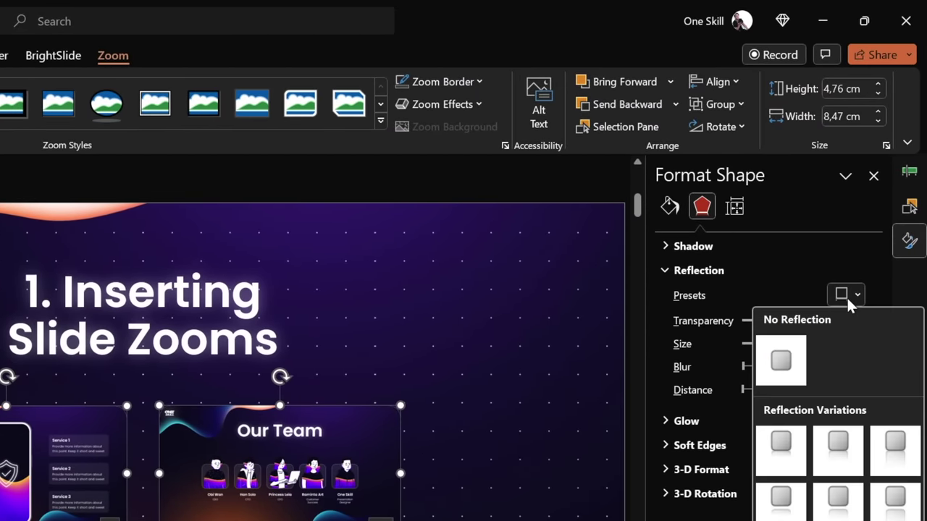
click(780, 360)
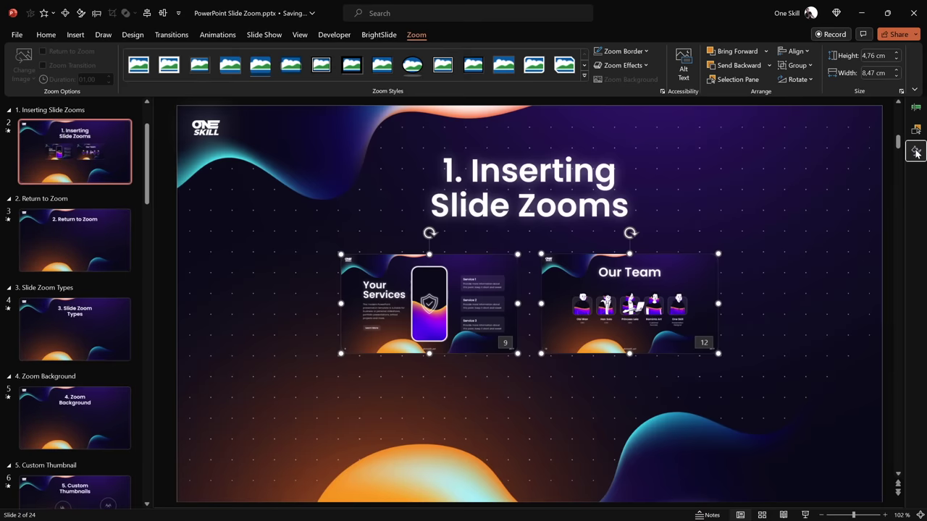
click(813, 227)
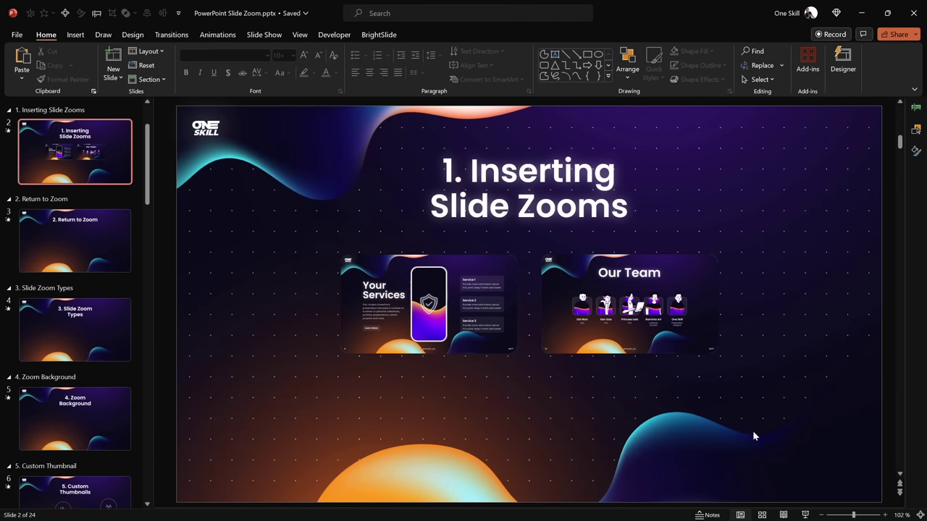
Run the slide show, zoom into Your Services, and advance to Your Stats and Our Portfolio
click(804, 514)
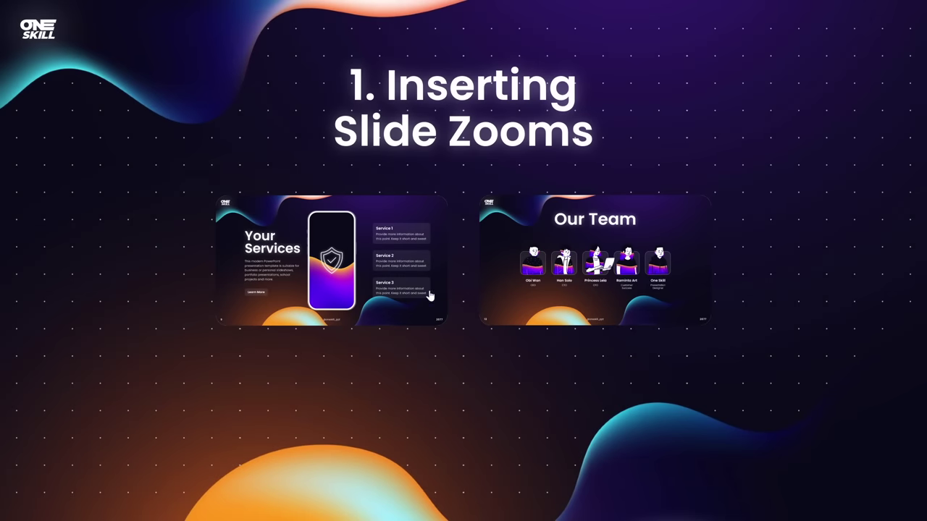
click(362, 260)
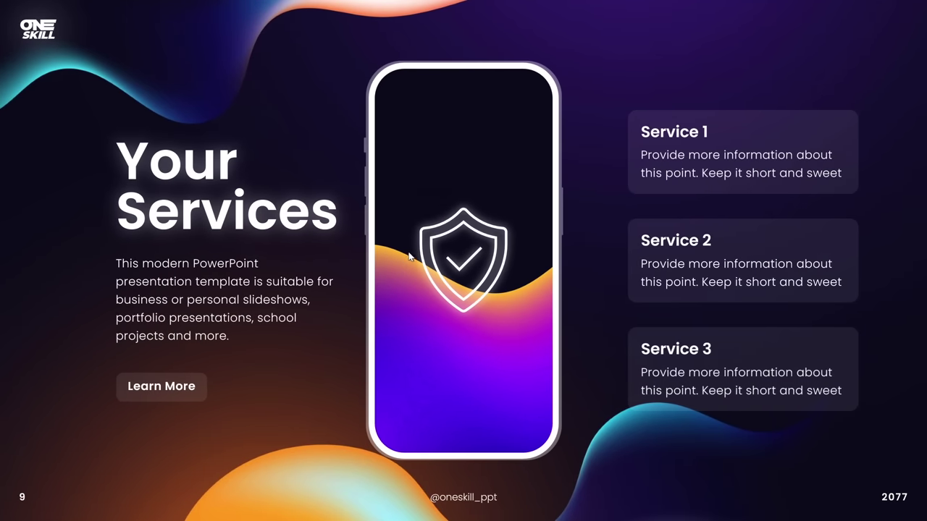
click(586, 228)
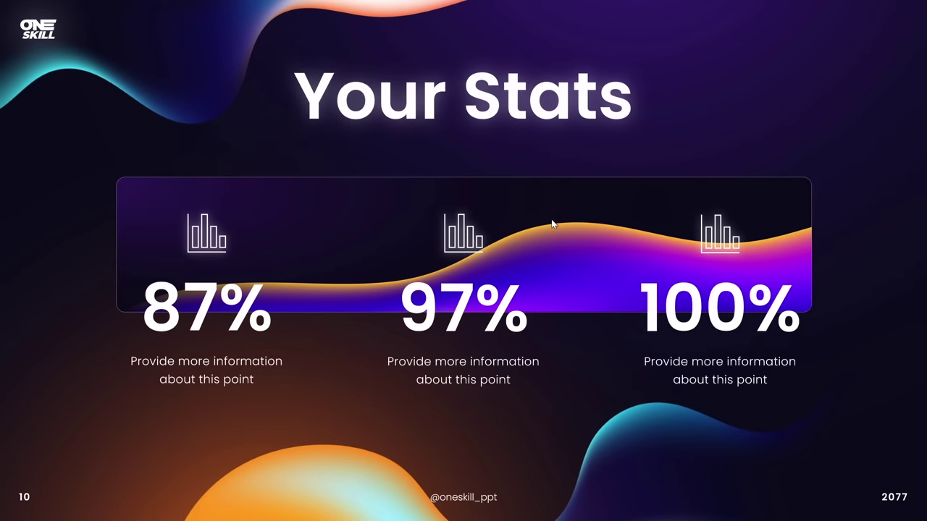
click(416, 165)
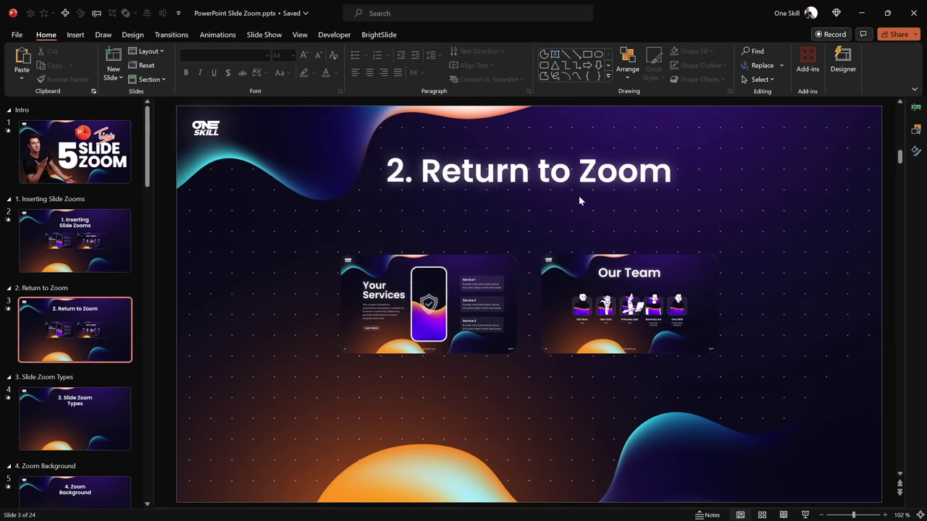
Tick Return to Zoom for the Your Services zoom on slide 3
click(463, 270)
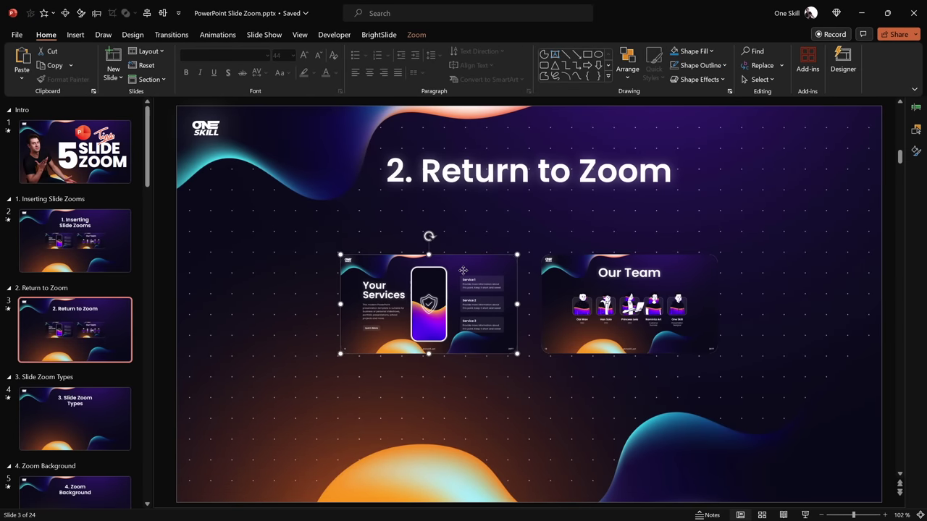
click(546, 279)
click(498, 273)
click(416, 35)
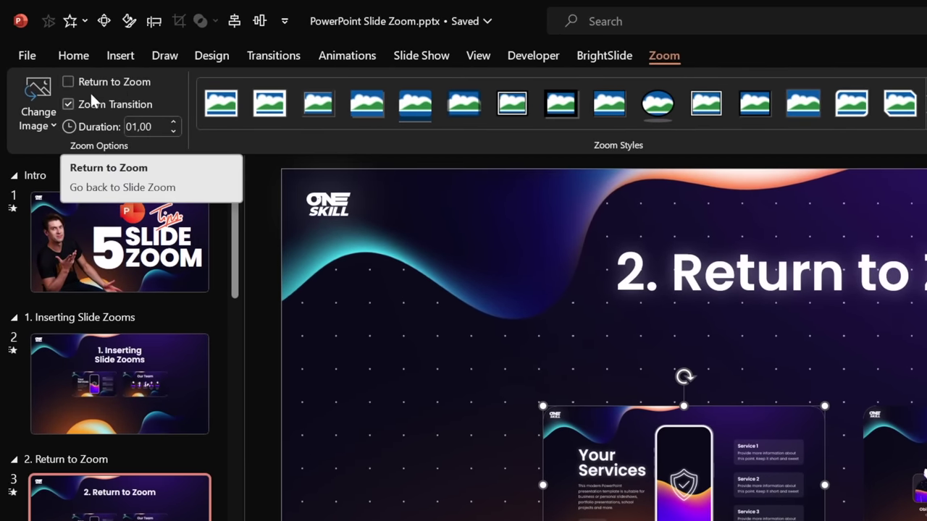
click(68, 79)
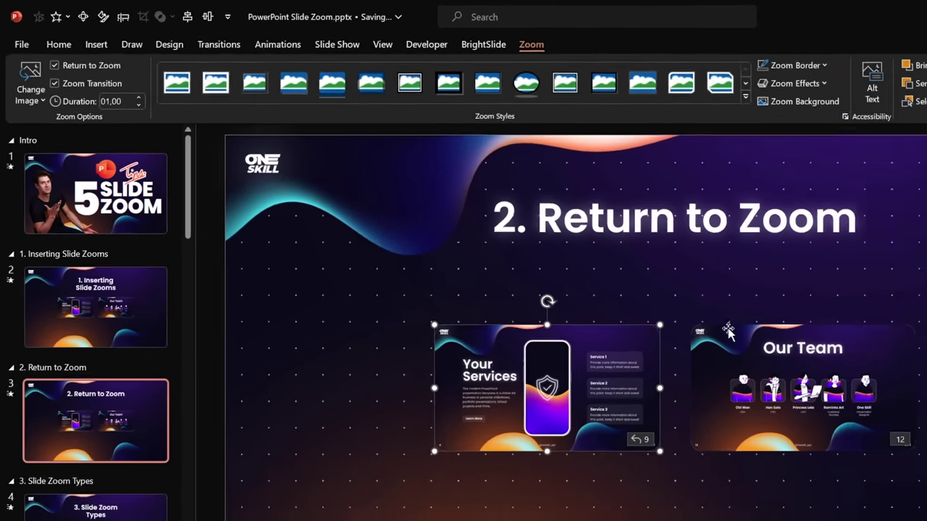
click(727, 332)
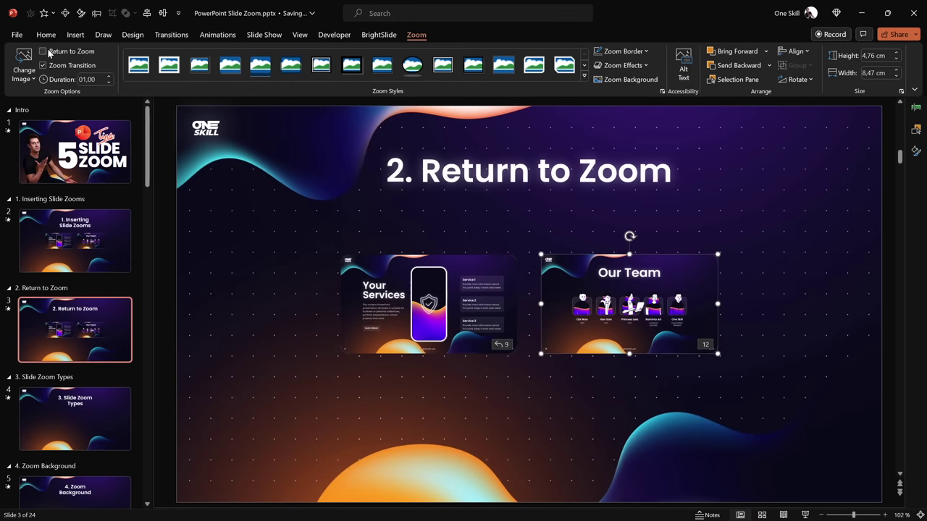
click(394, 210)
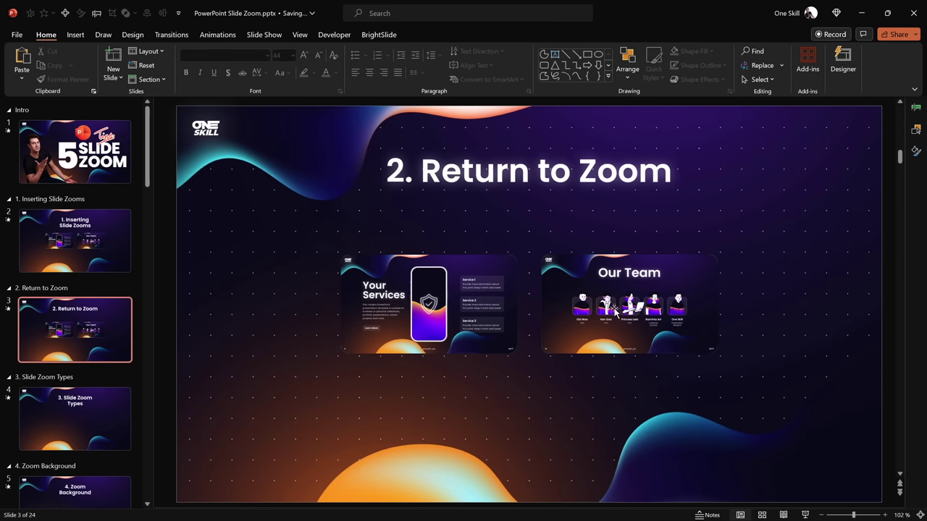
Present slide 3, zooming into Your Services and Our Team and returning after each
click(805, 516)
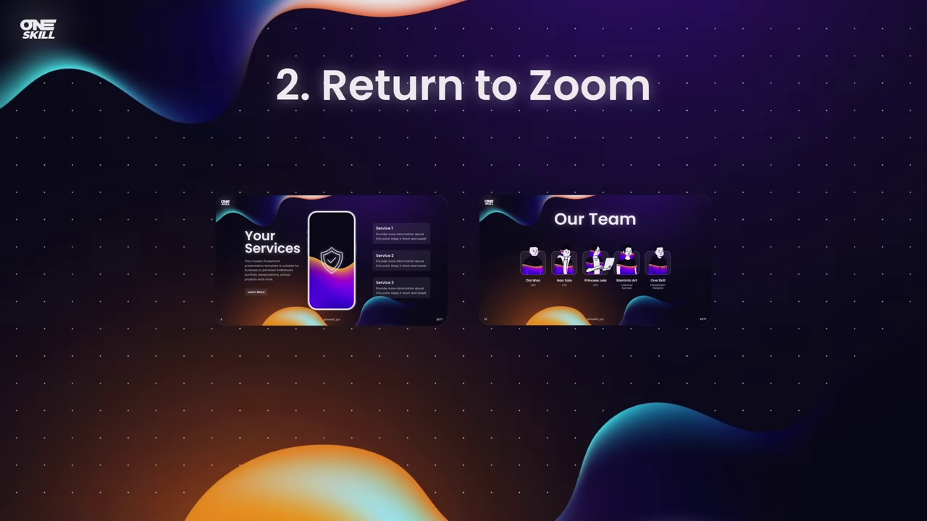
click(366, 259)
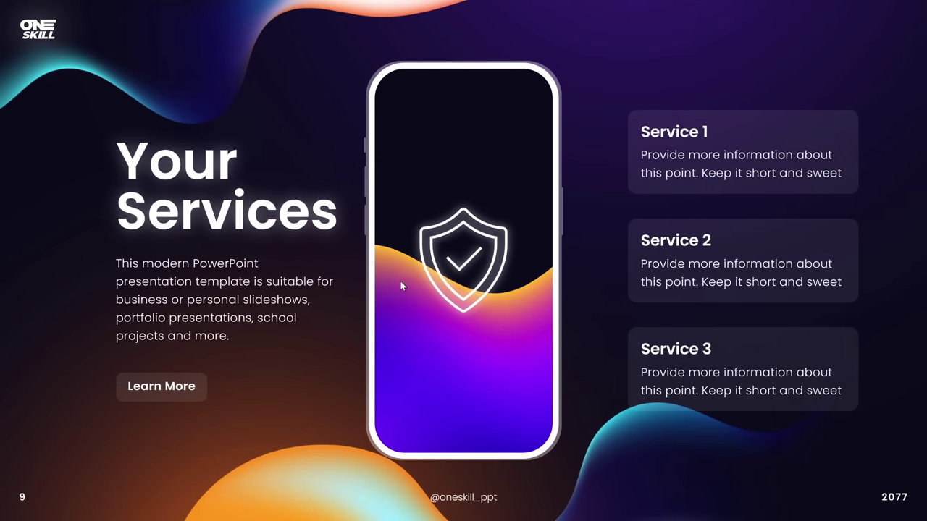
click(341, 250)
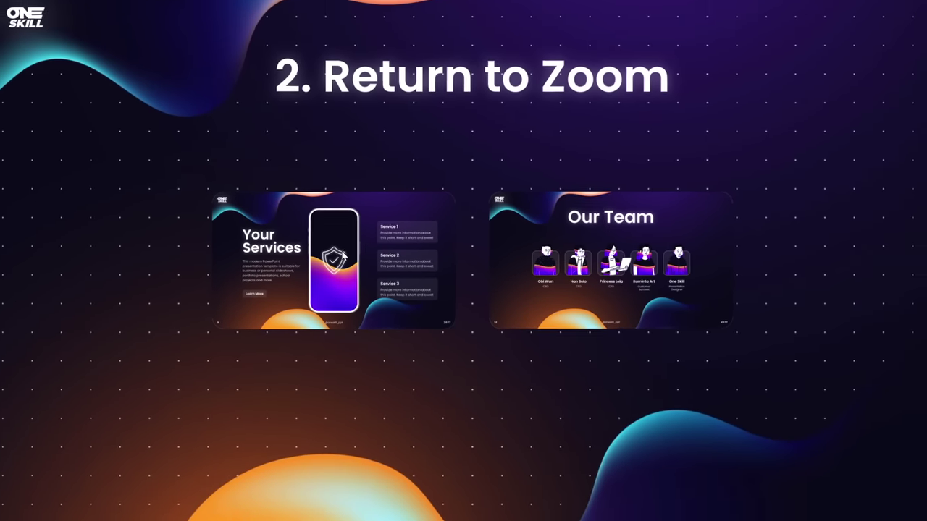
click(515, 252)
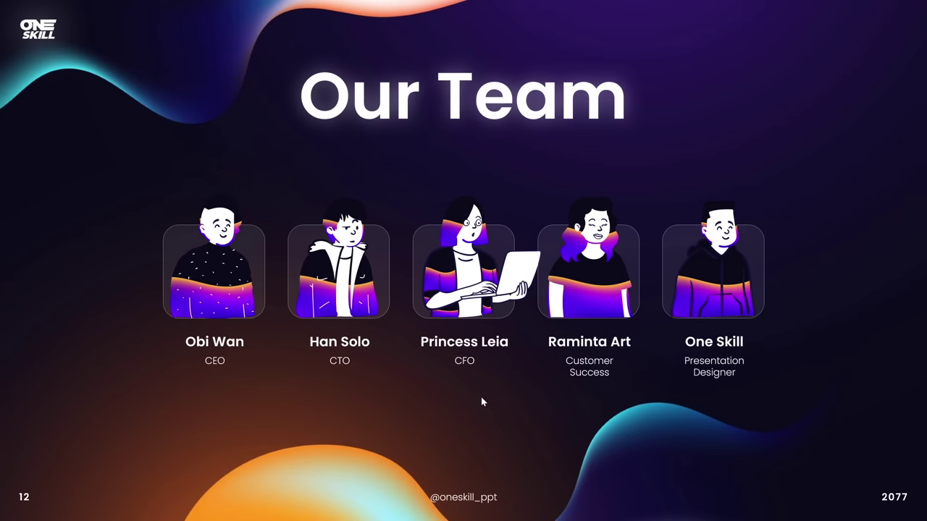
click(460, 400)
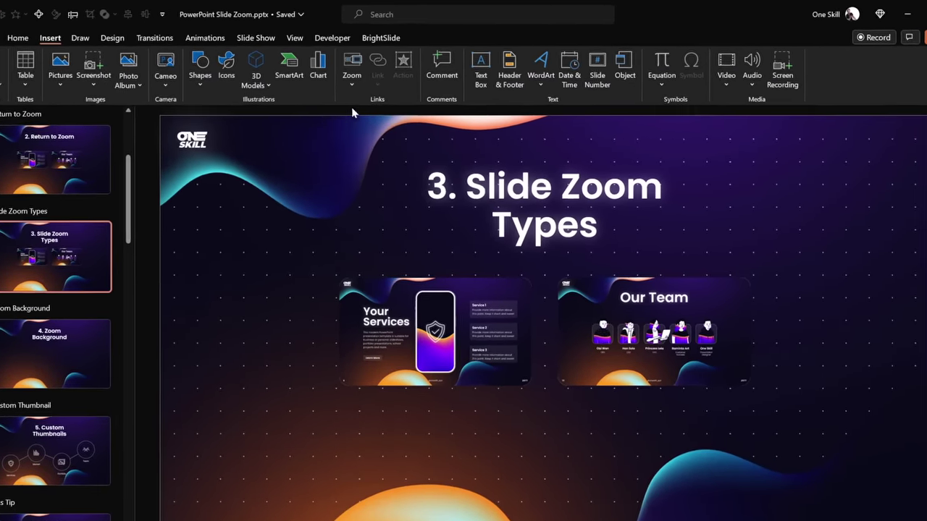
On slide 4, review the available zoom types and the Zoom formatting options
click(351, 77)
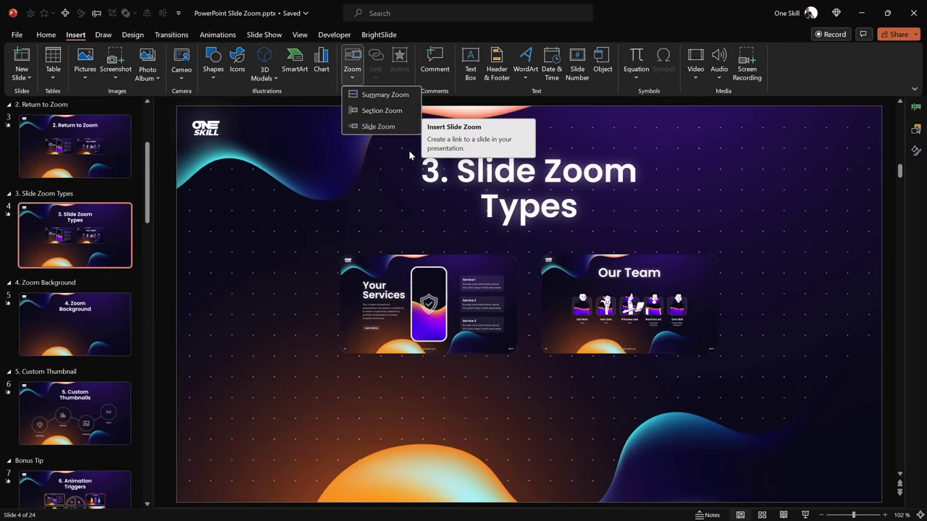
click(387, 203)
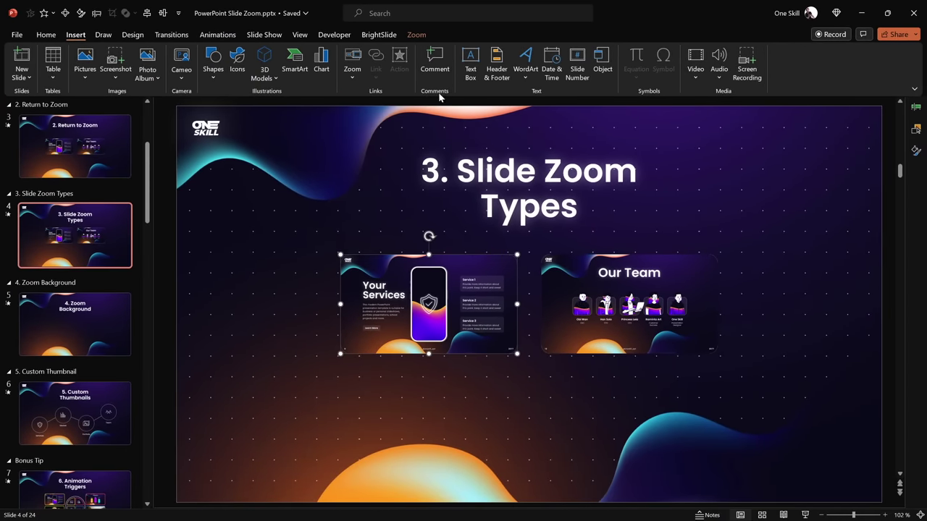
click(417, 34)
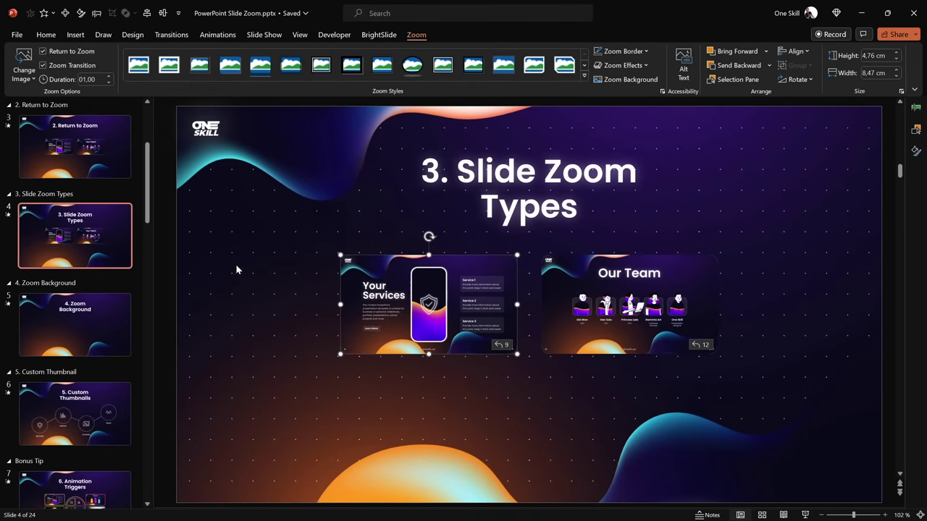
click(75, 35)
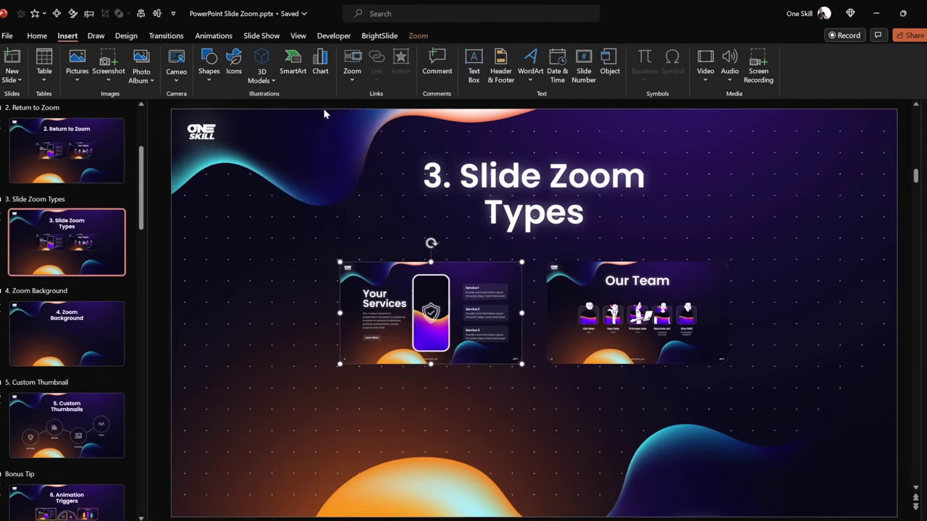
click(352, 62)
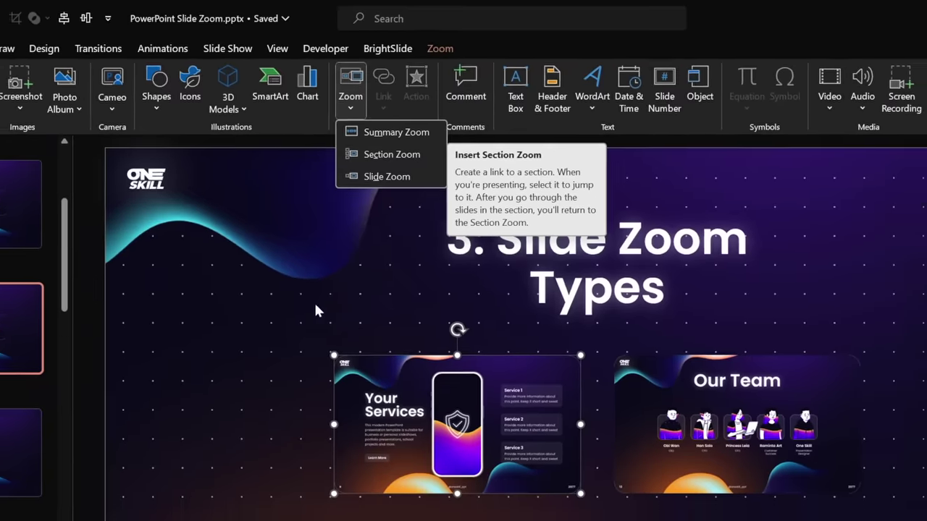
click(315, 310)
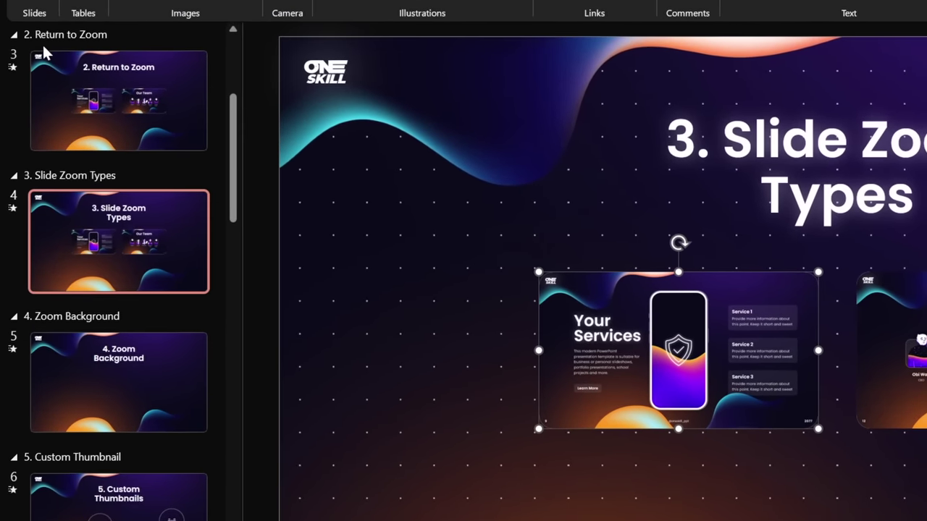
right_click(153, 172)
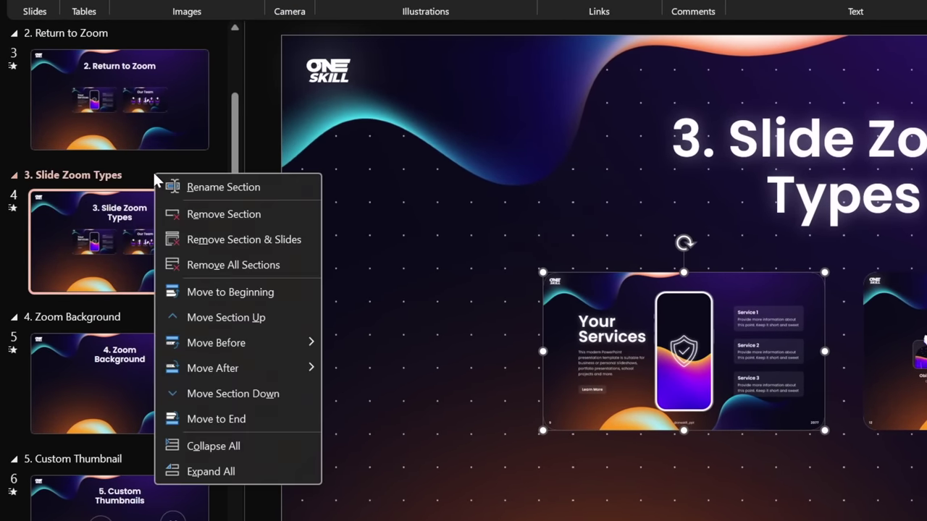
click(230, 446)
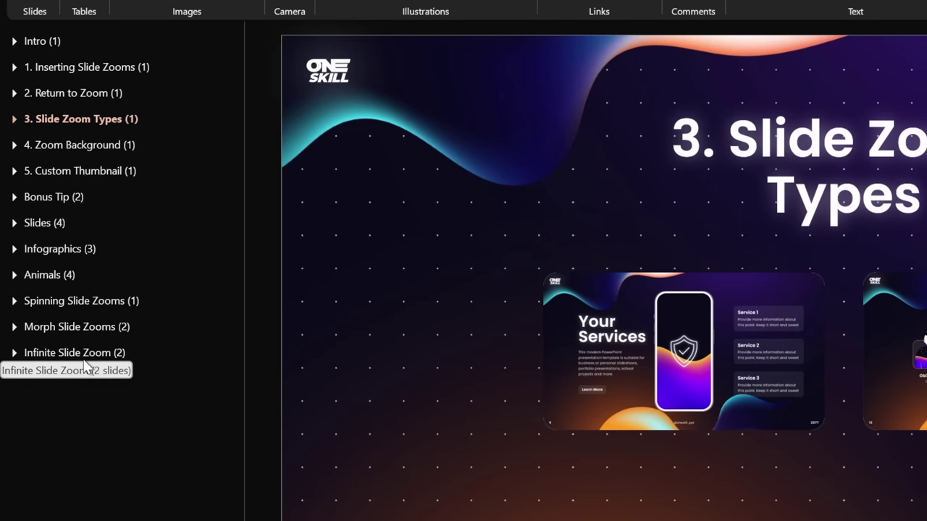
click(12, 221)
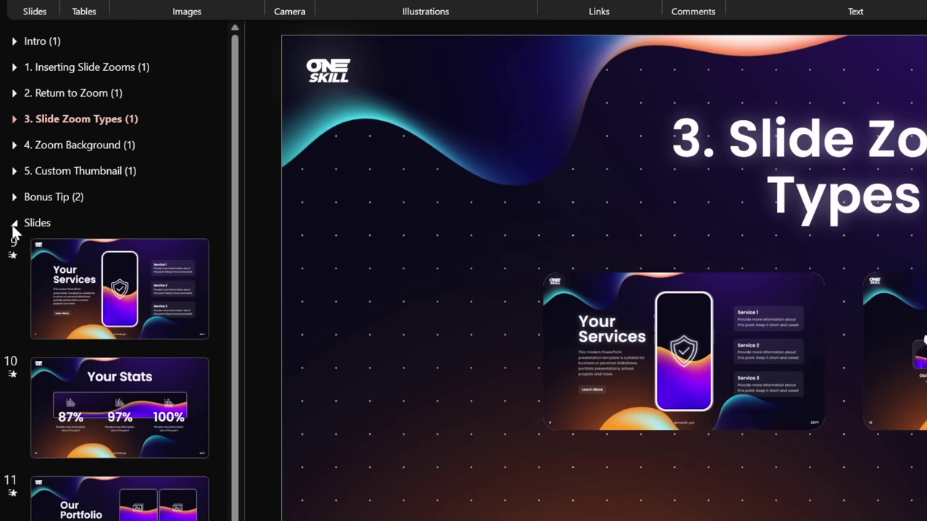
click(11, 220)
click(12, 200)
click(13, 200)
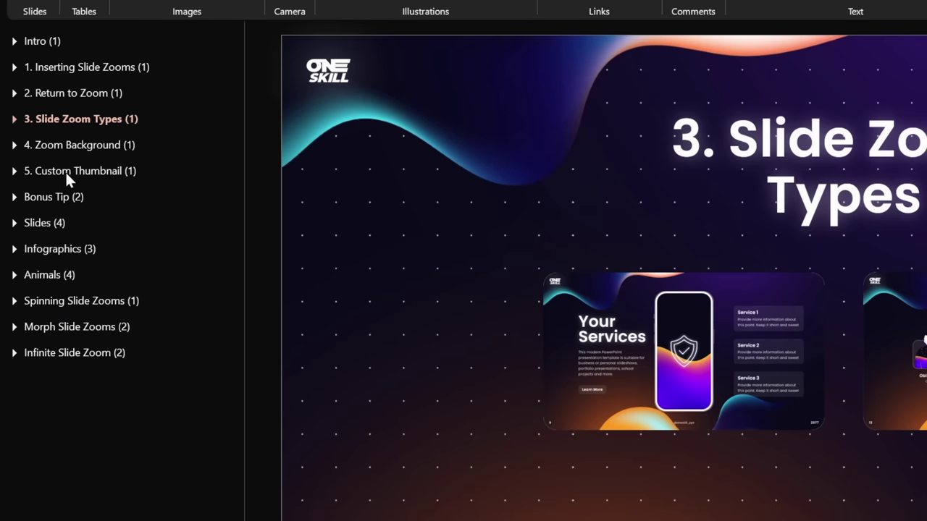
click(16, 119)
right_click(153, 121)
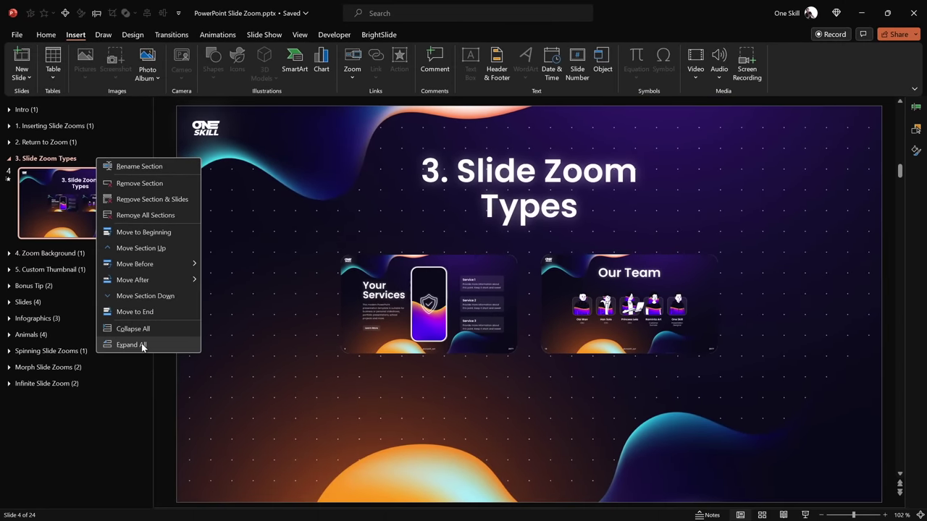
click(144, 355)
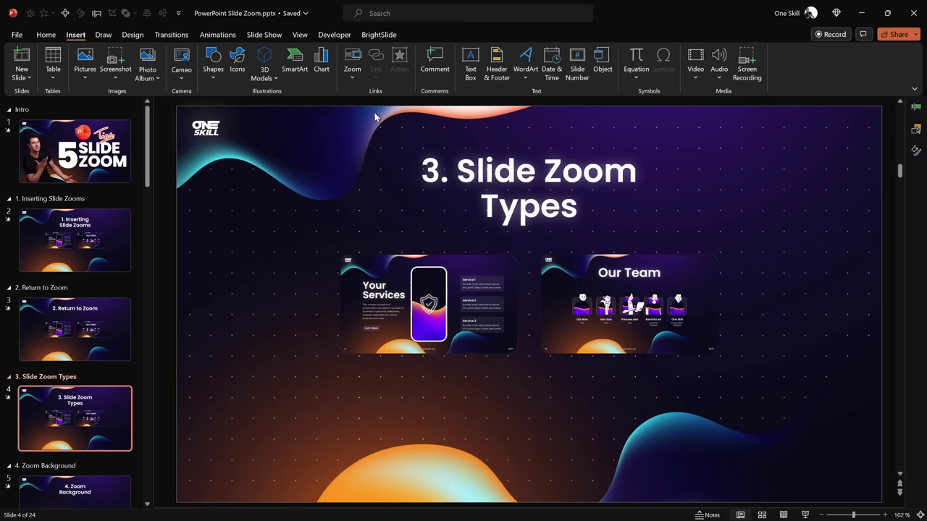
click(352, 76)
Insert a Section Zoom for Section 9: Infographics
click(409, 110)
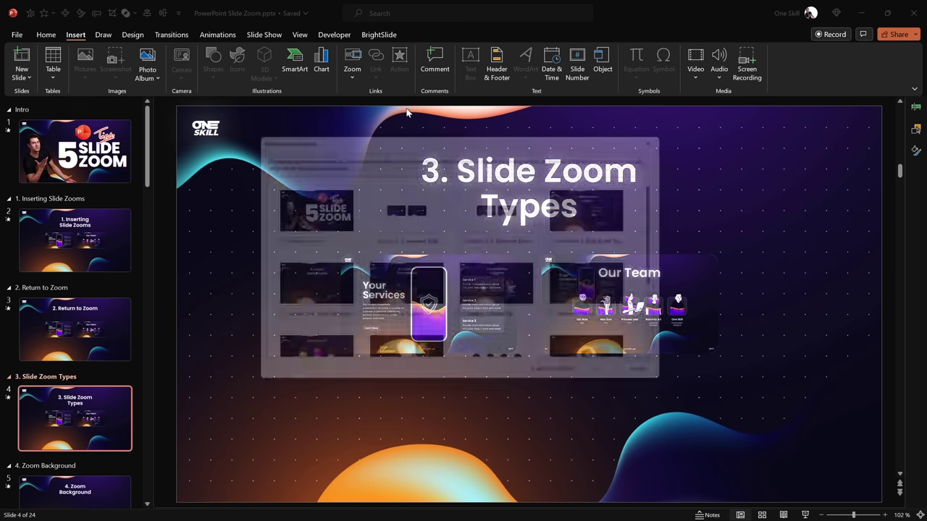
drag(420, 134, 484, 161)
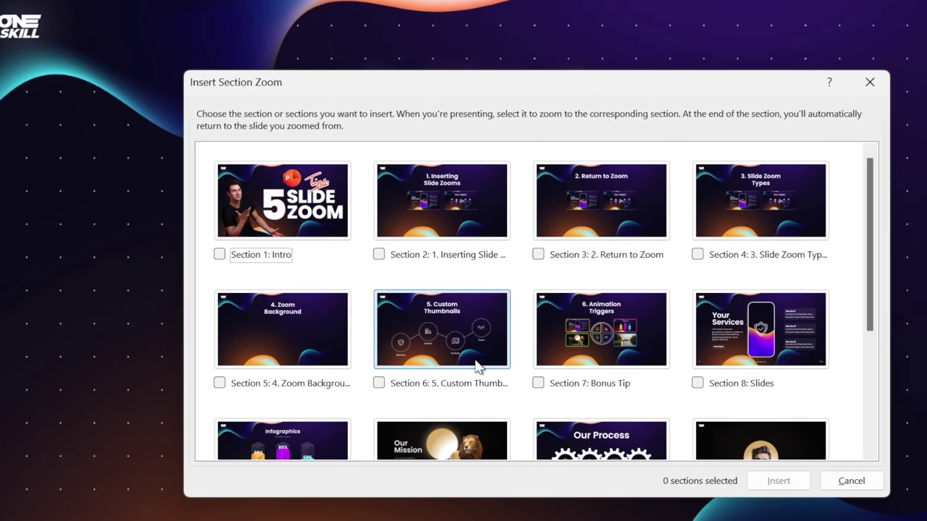
scroll(871, 246, down, 3)
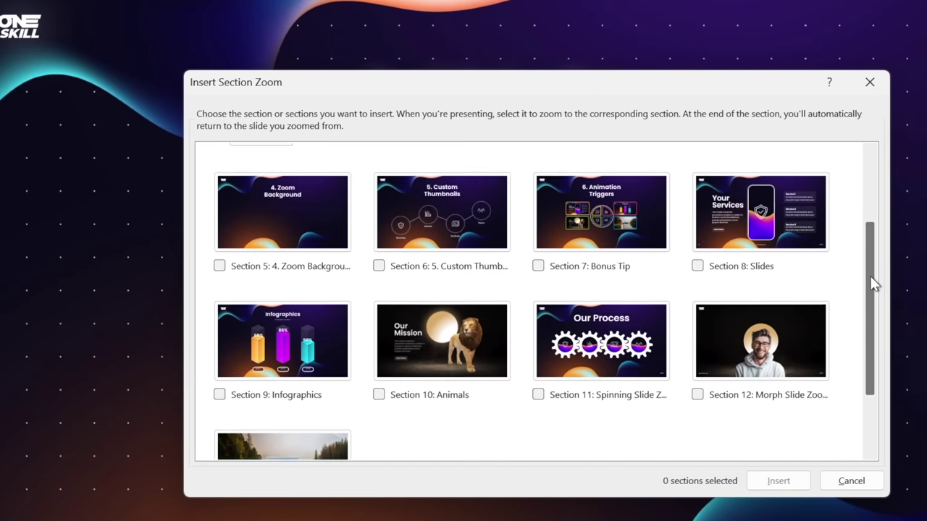
click(273, 317)
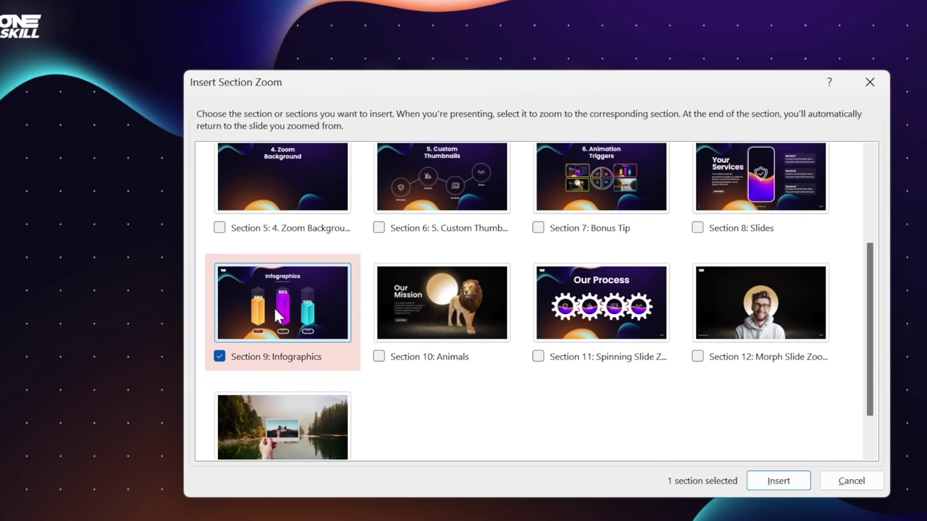
click(775, 479)
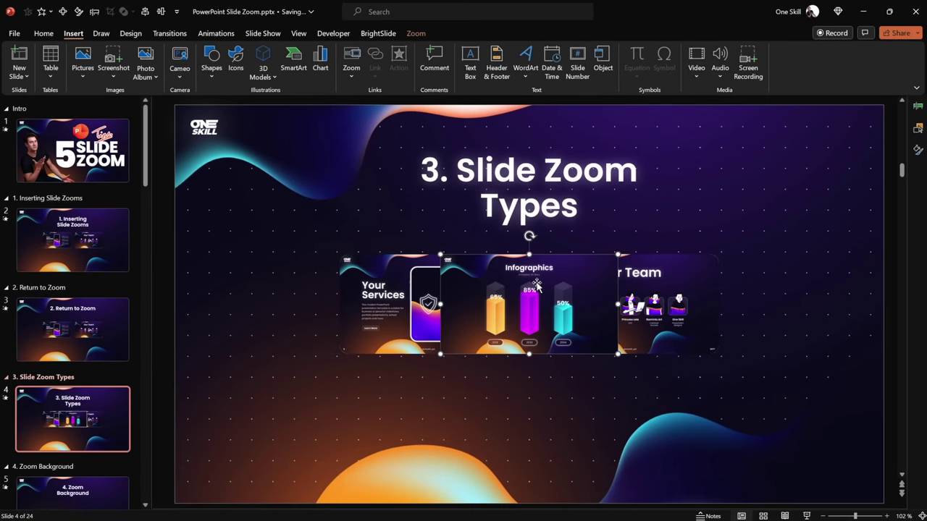
Move the Infographics zoom below the two slide zooms and centre it horizontally
drag(536, 286, 531, 383)
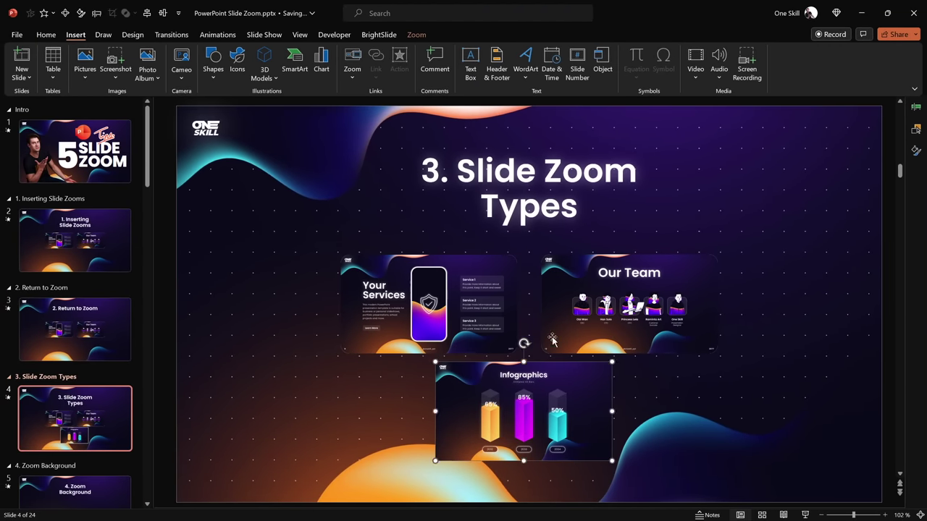
click(147, 14)
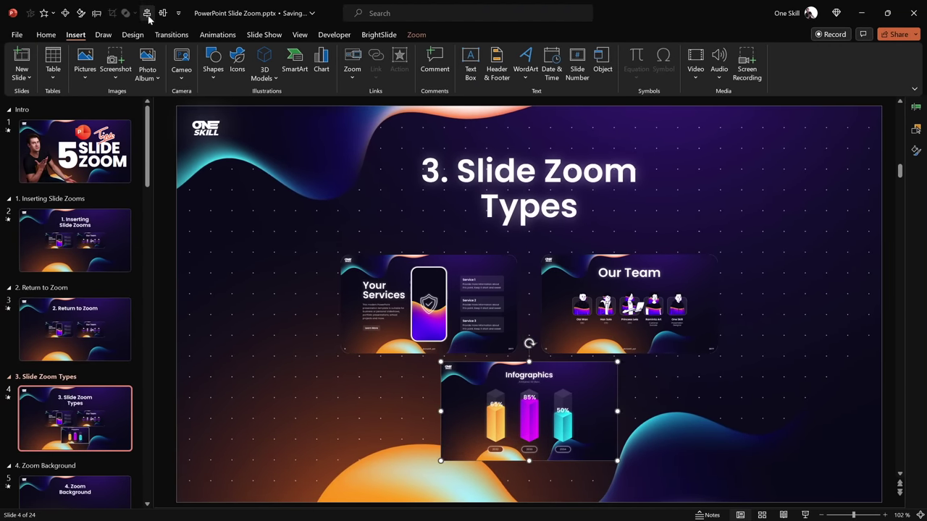
click(416, 34)
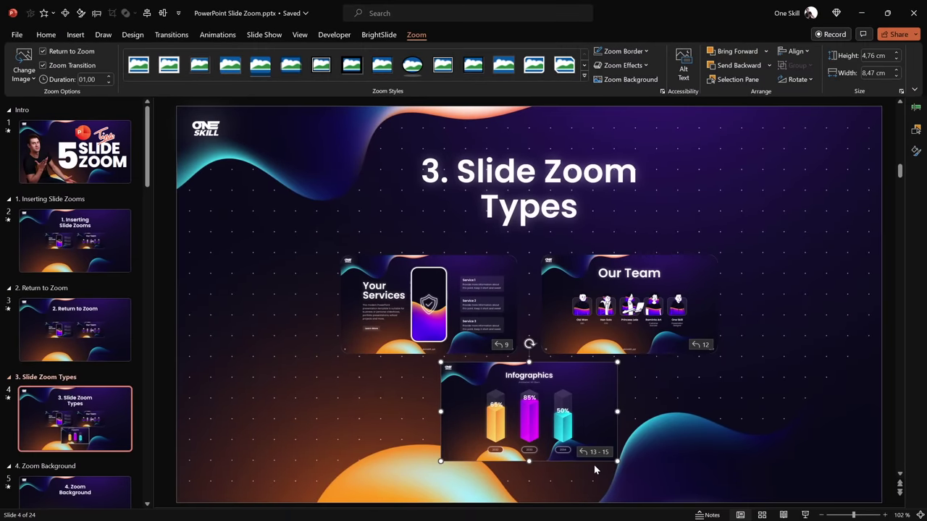
Give the Infographics zoom a No Outline border and the No Reflection preset
click(622, 51)
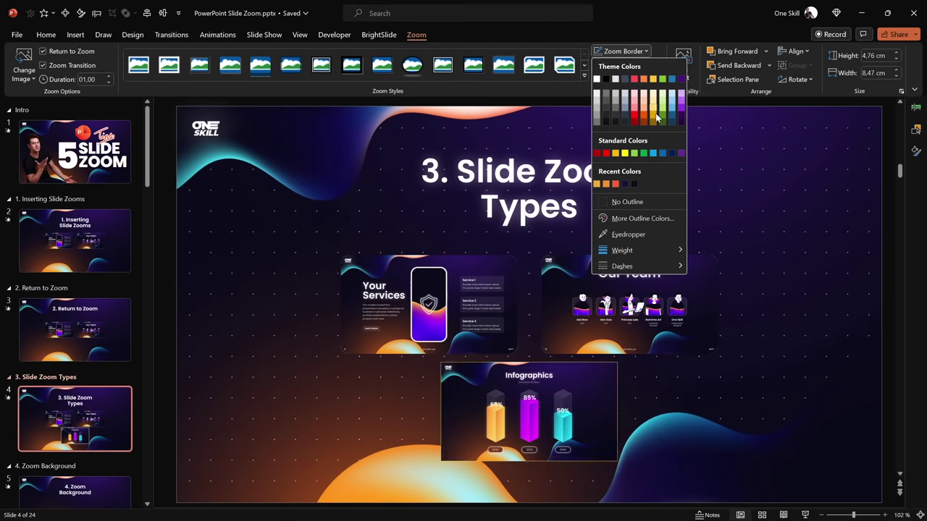
click(635, 206)
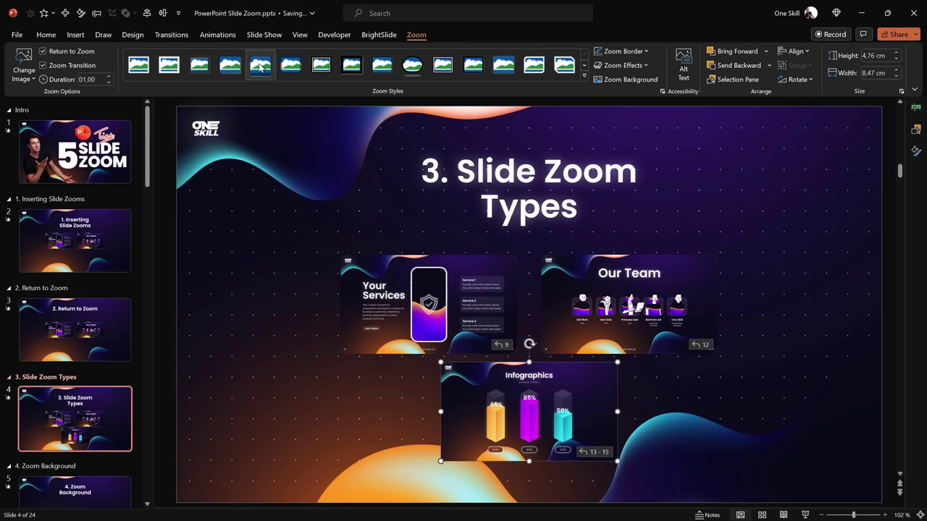
click(915, 151)
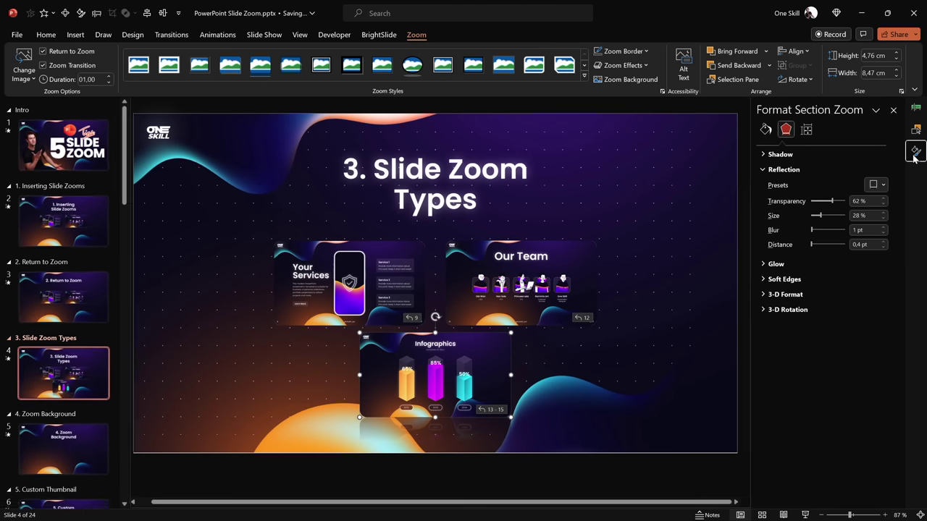
click(877, 184)
click(848, 229)
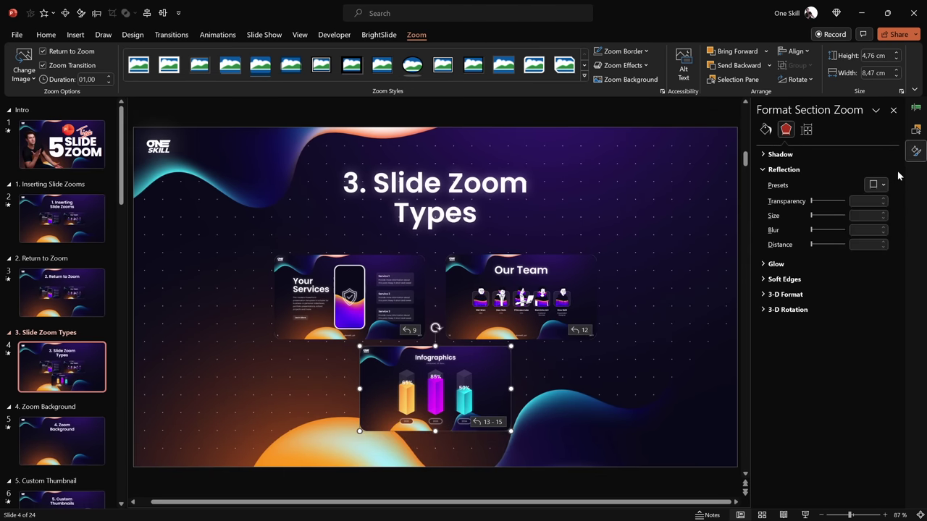
click(916, 151)
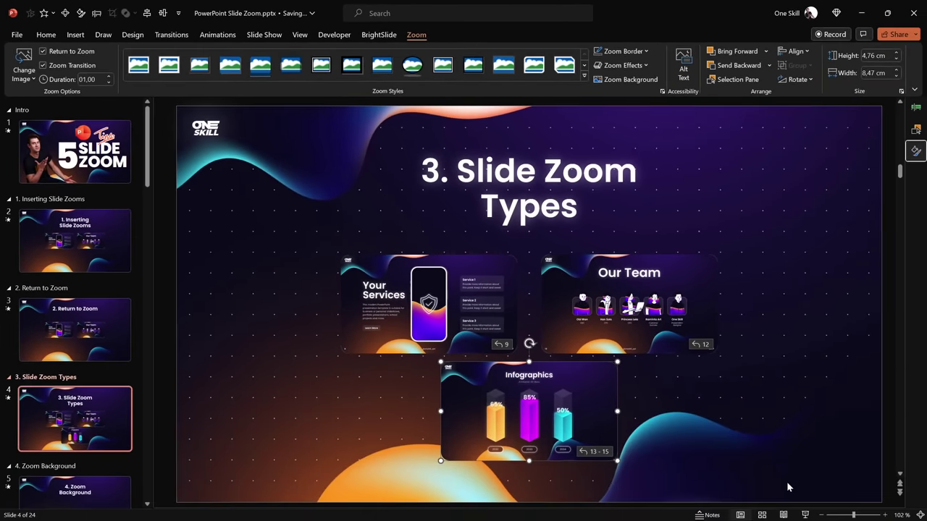
click(806, 514)
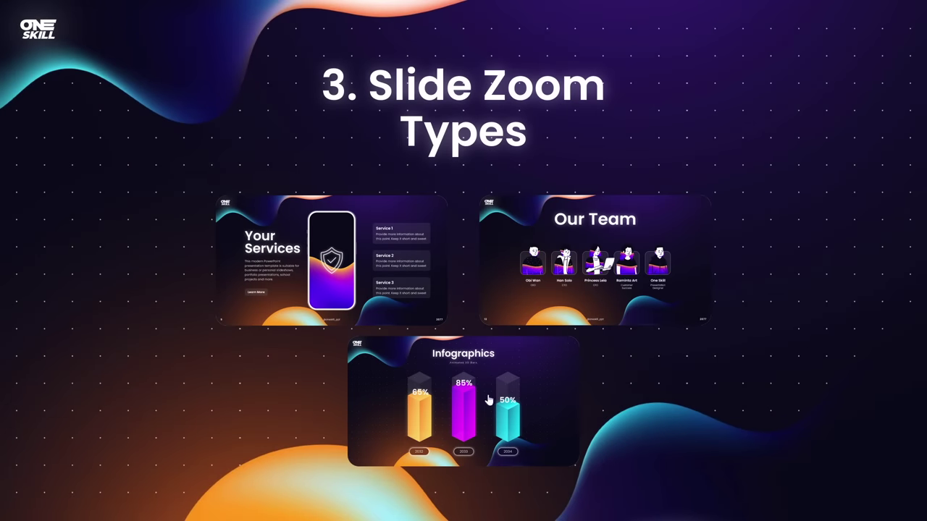
click(348, 250)
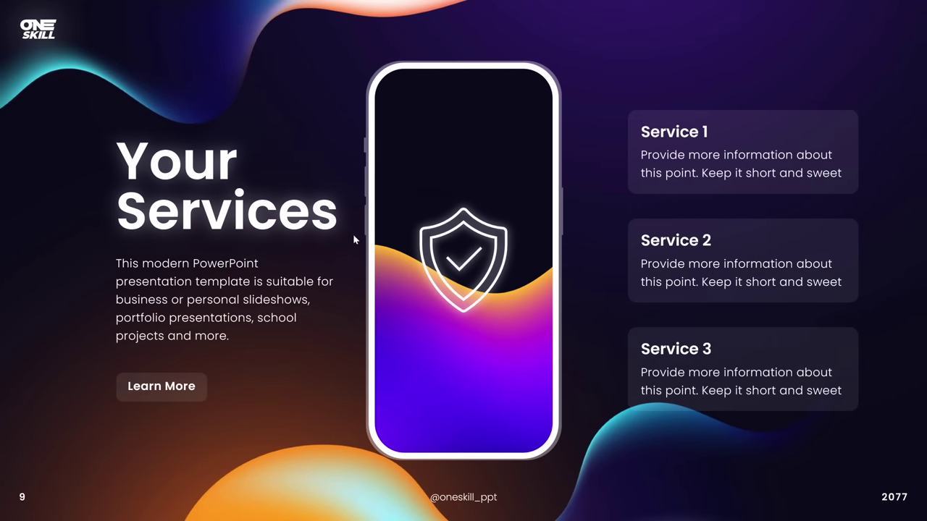
click(352, 233)
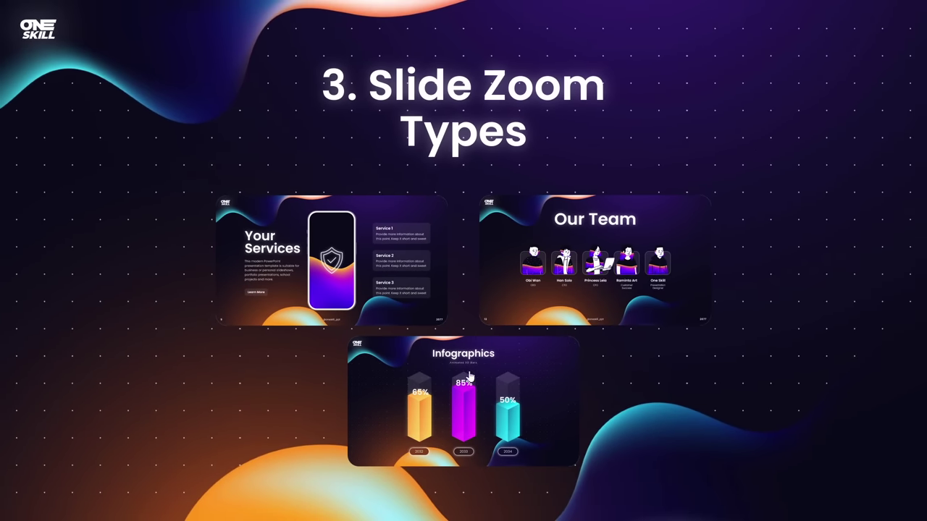
click(463, 387)
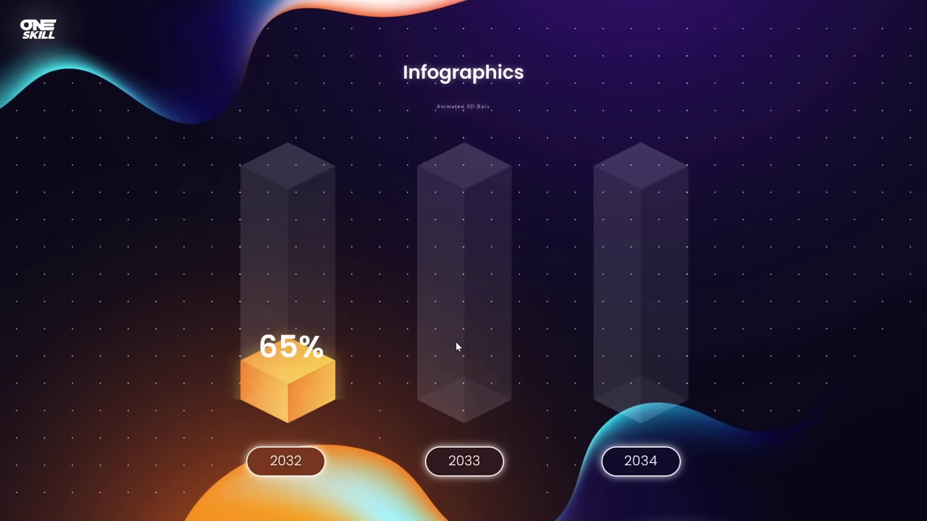
click(552, 242)
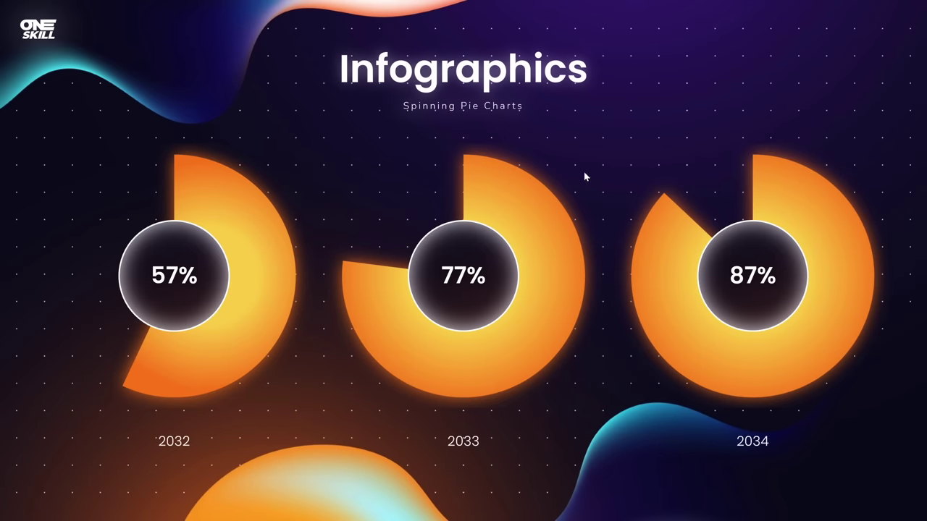
click(585, 176)
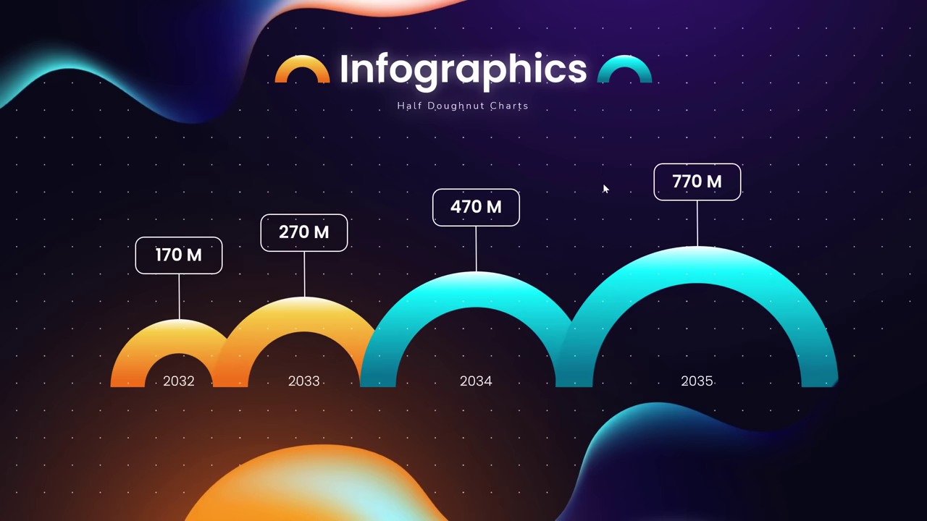
click(569, 168)
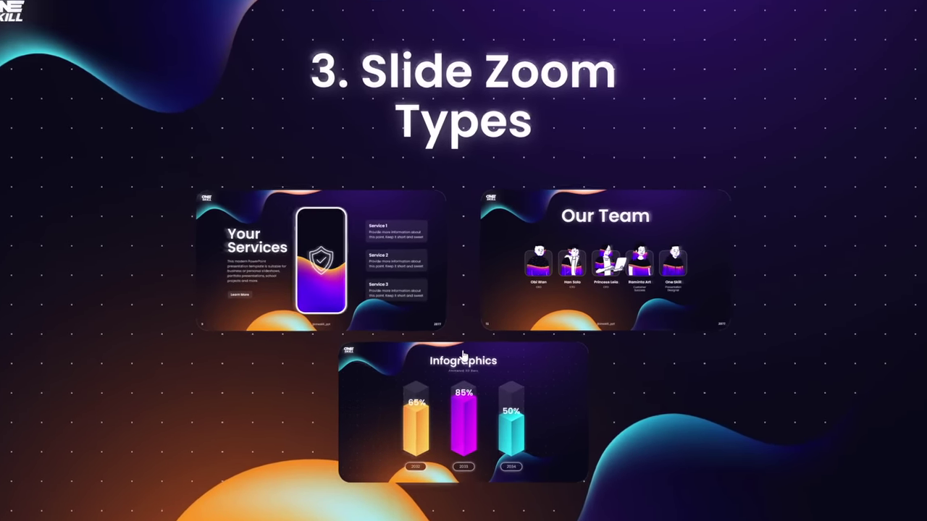
key(Escape)
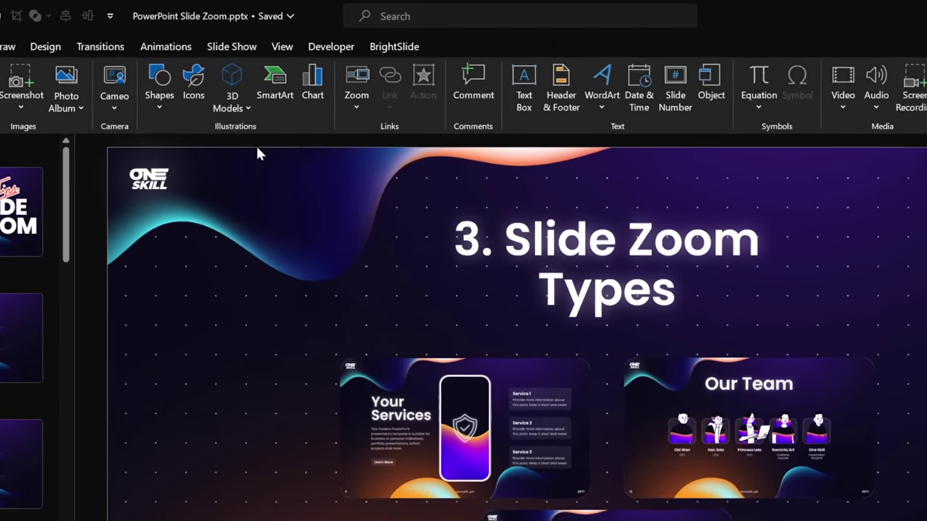
Insert a Summary Zoom of the 13 section-opening slides as a new first slide
click(352, 76)
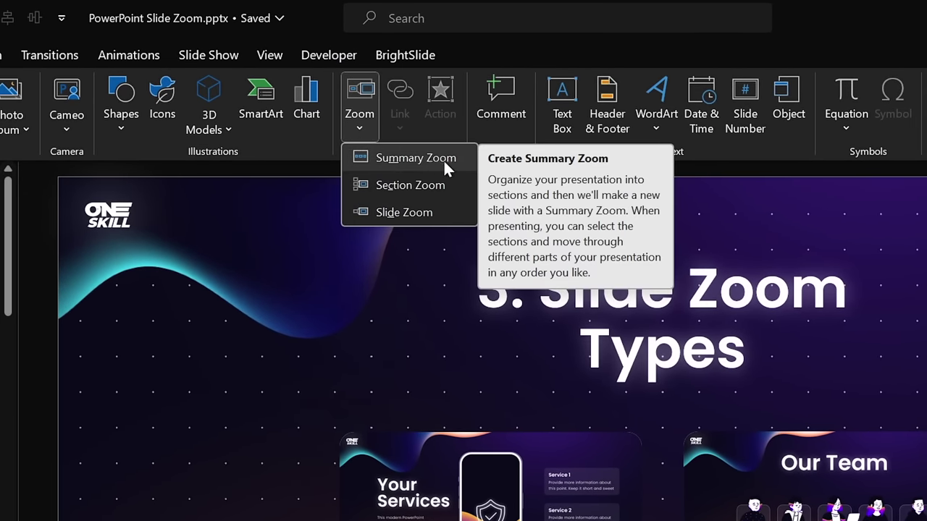
click(443, 159)
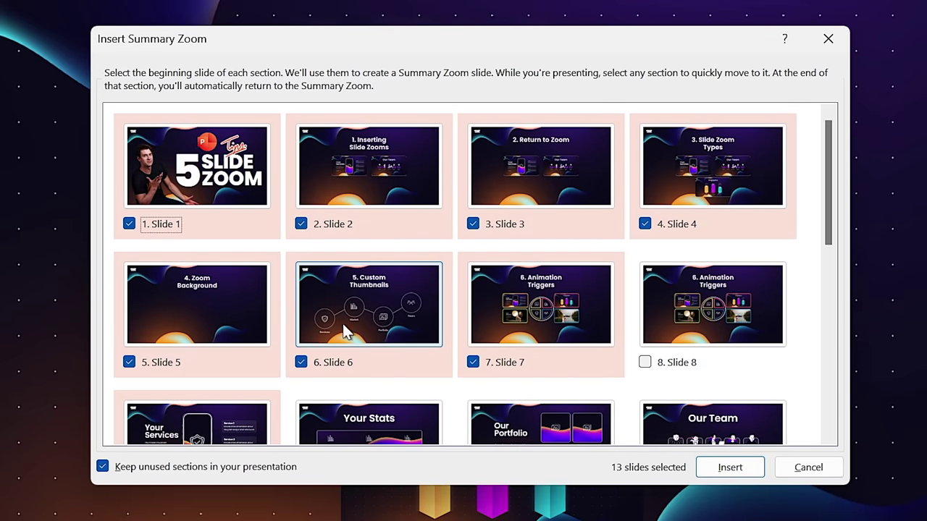
drag(833, 227, 834, 147)
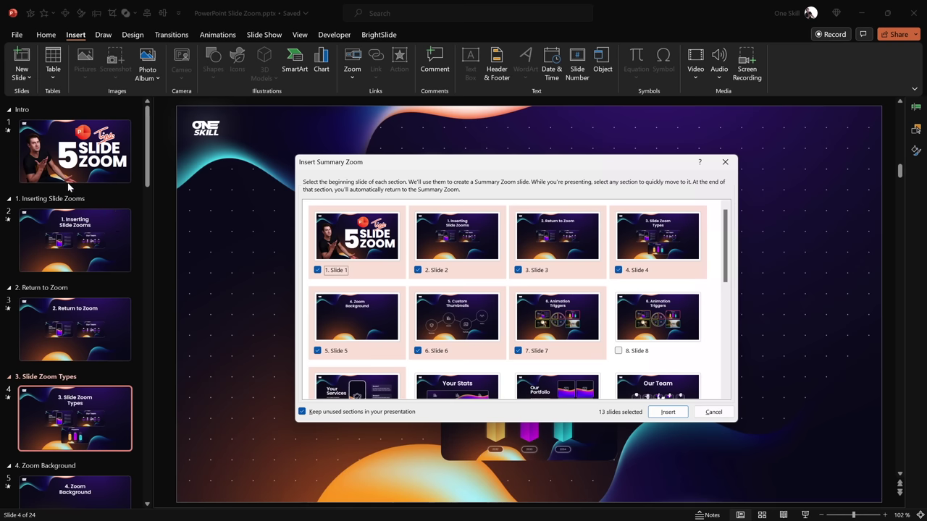
click(667, 412)
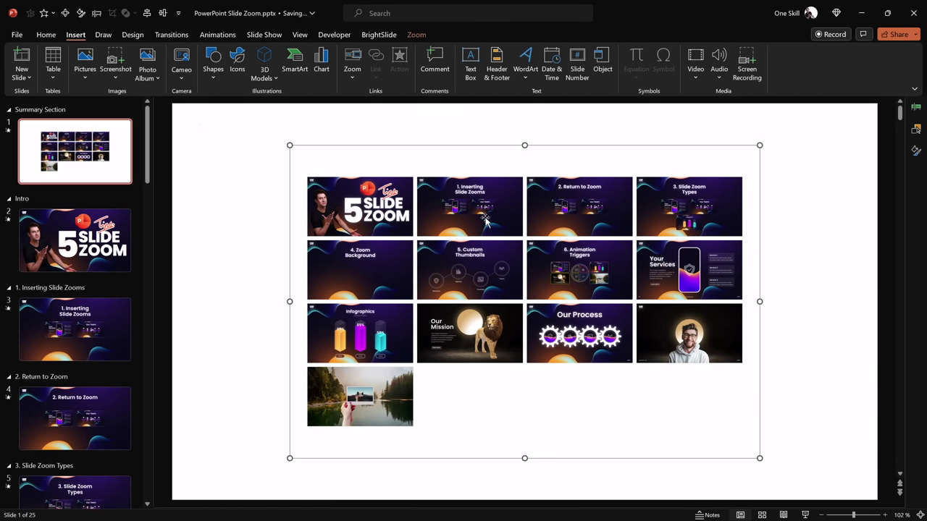
Apply the Dots layout and resize the zoom grid to three columns, centred lower on the slide
scroll(146, 169, down, 3)
scroll(147, 170, up, 3)
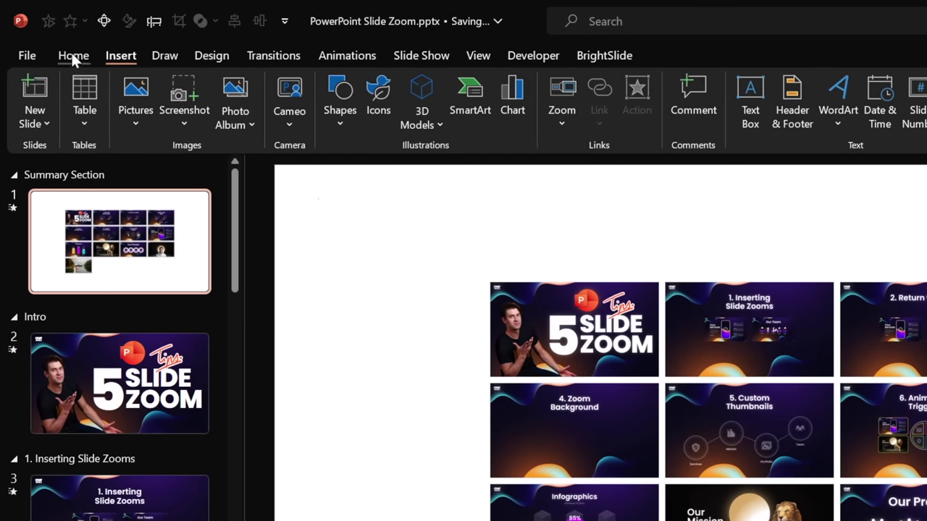
click(73, 57)
click(227, 82)
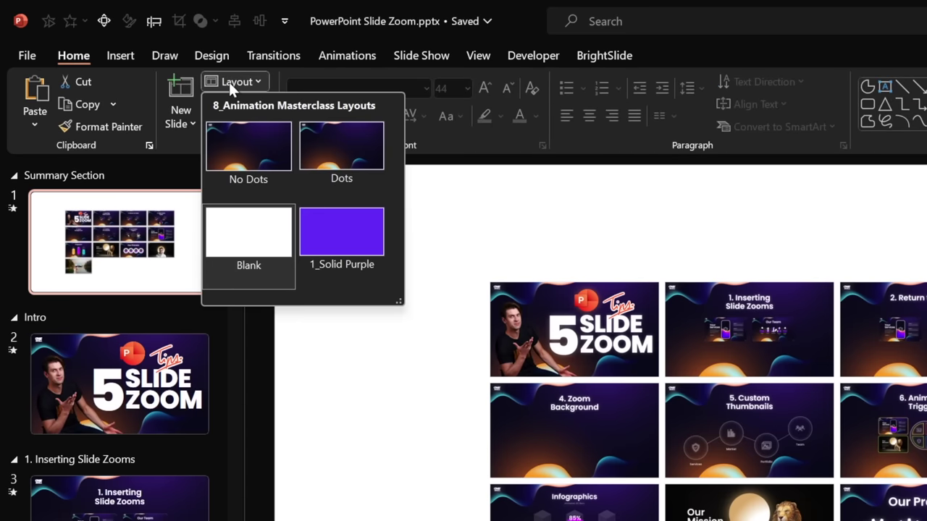
click(345, 144)
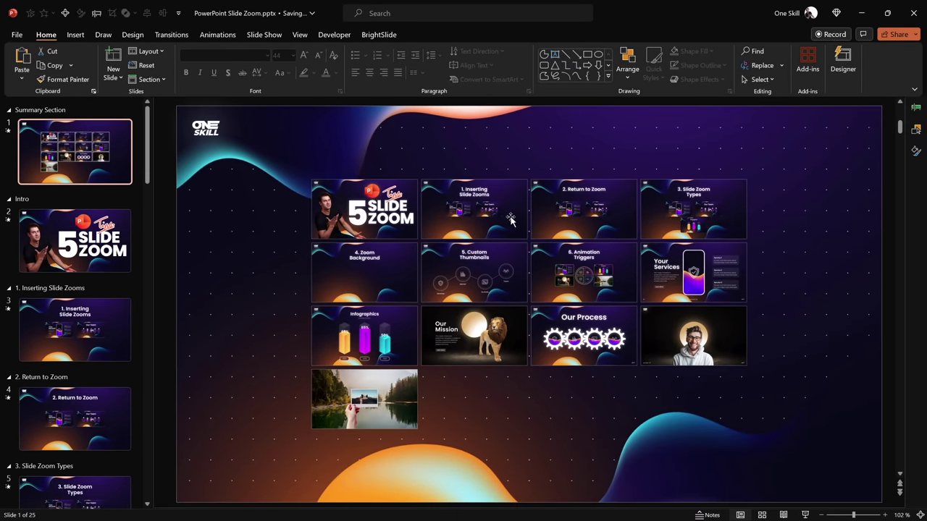
click(510, 221)
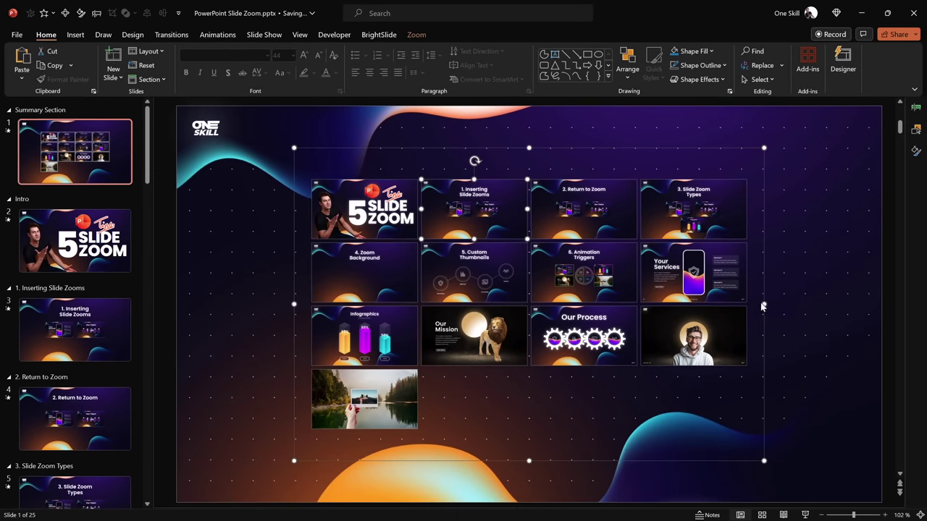
drag(766, 306, 803, 304)
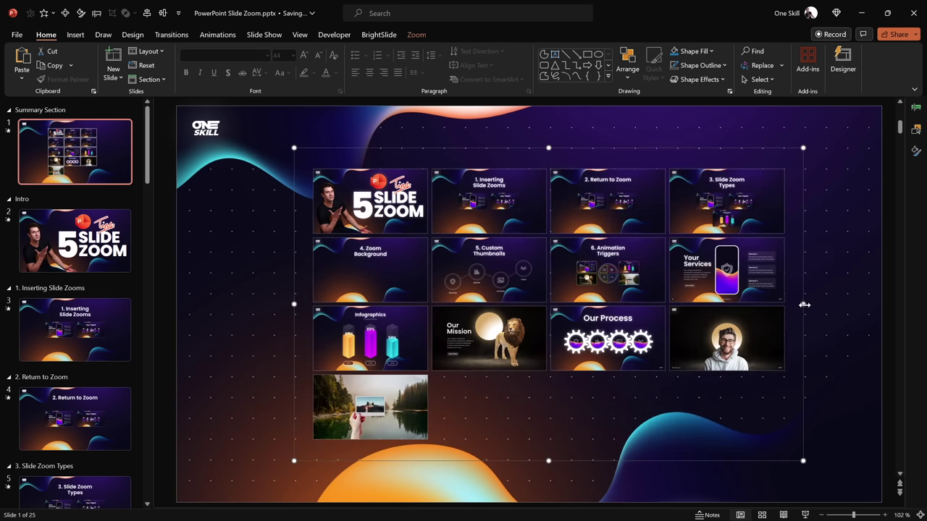
drag(522, 151, 522, 183)
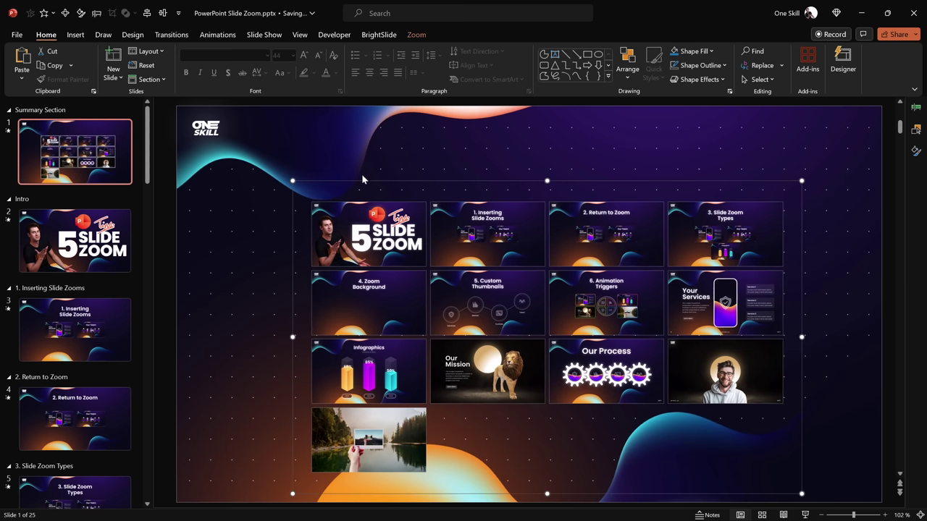
click(146, 15)
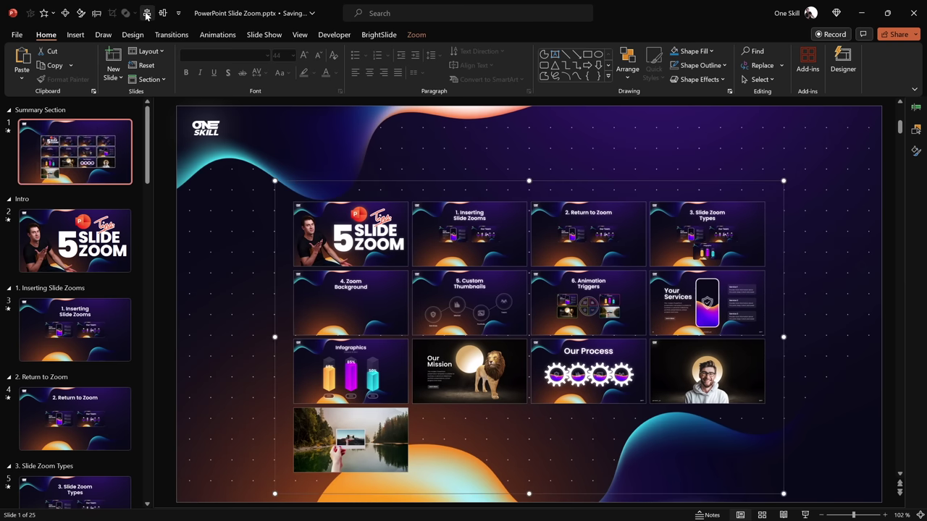
Copy slide 3's title onto the summary slide and place it above the grid
click(114, 322)
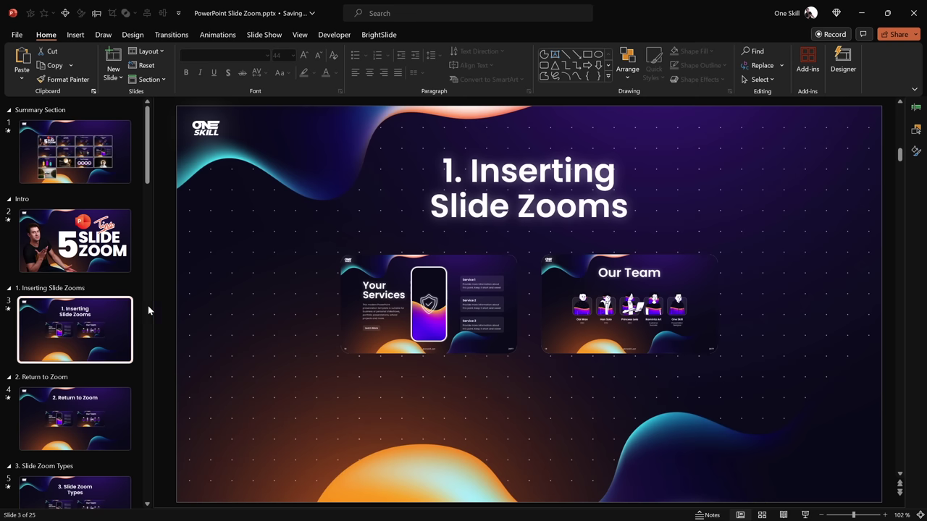
click(484, 179)
key(ctrl+c)
click(105, 163)
key(ctrl+v)
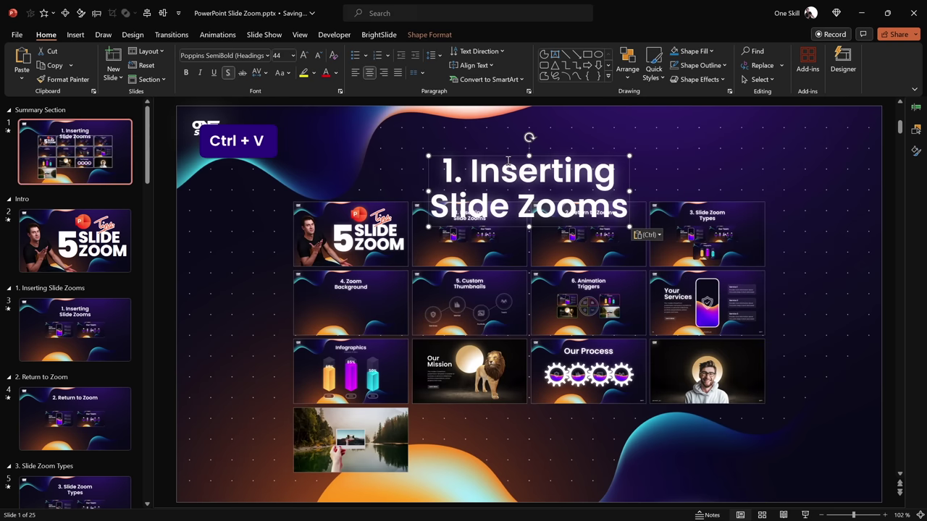
drag(509, 172, 509, 152)
Retype the pasted title as 'Summary Zoom' at 36 pt and nudge it into position
triple_click(509, 152)
text(Summart)
key(BackSpace)
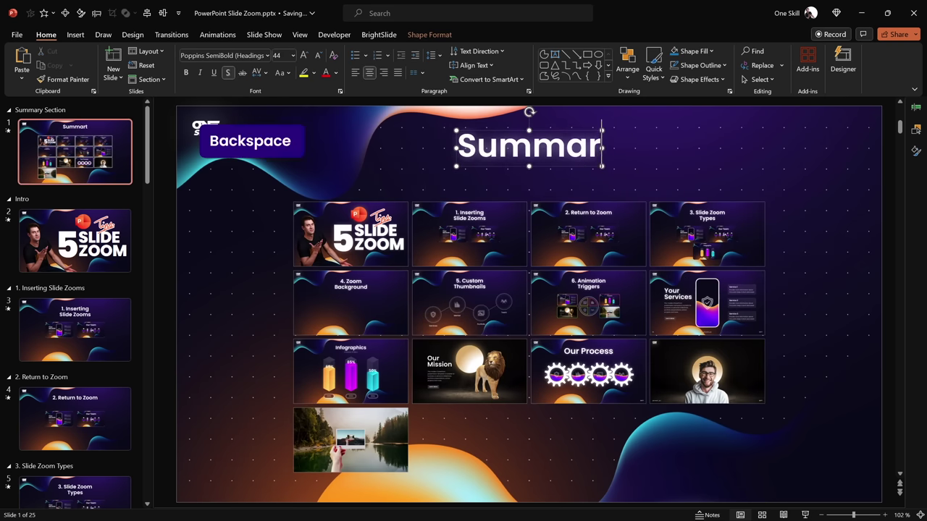
text(y Zoom)
key(ctrl+a)
key(ctrl+shift+comma)
key(ctrl+shift+comma)
click(552, 132)
drag(551, 133, 553, 153)
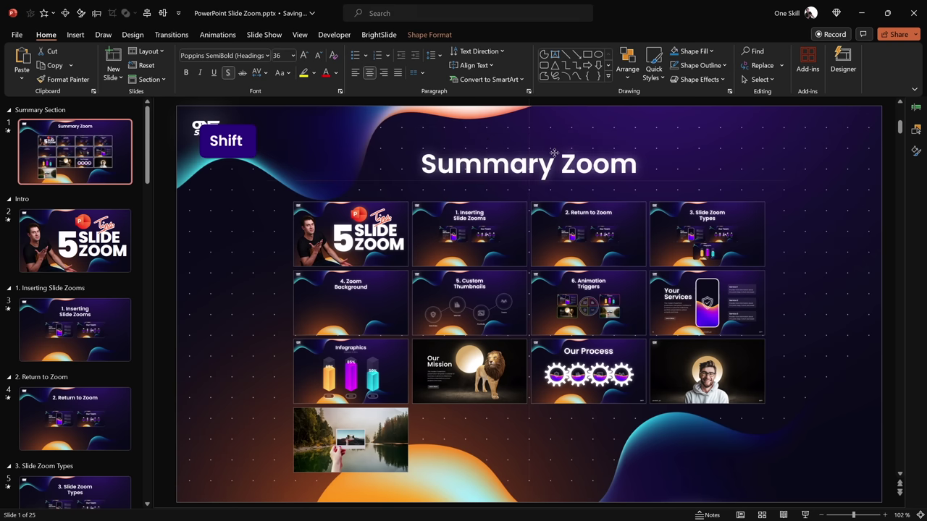
click(471, 233)
Remove the outline from the summary zoom thumbnails
click(417, 35)
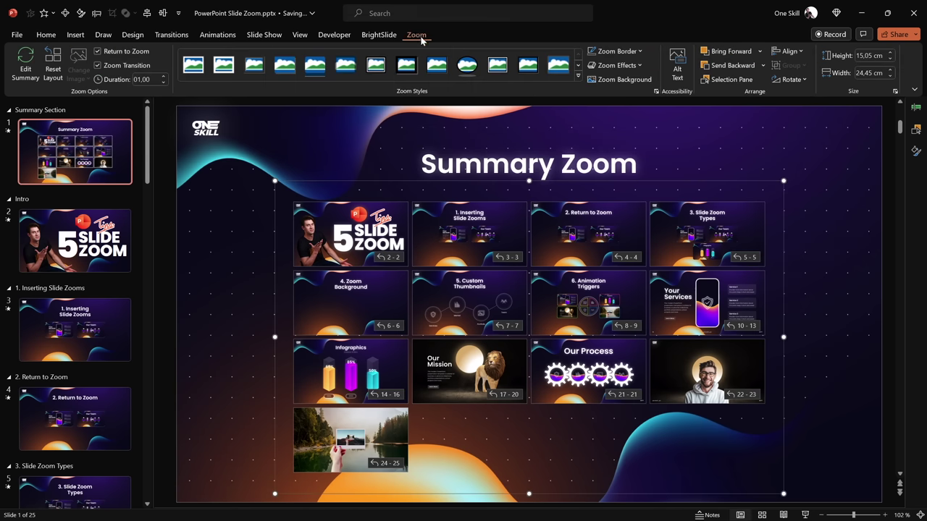
click(617, 50)
click(619, 201)
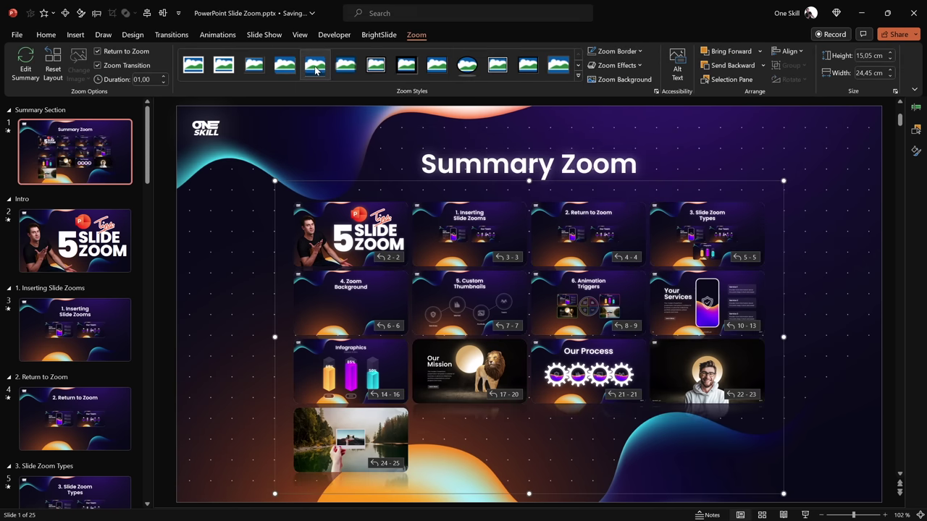
Set the thumbnails' reflection preset to No Reflection
click(916, 153)
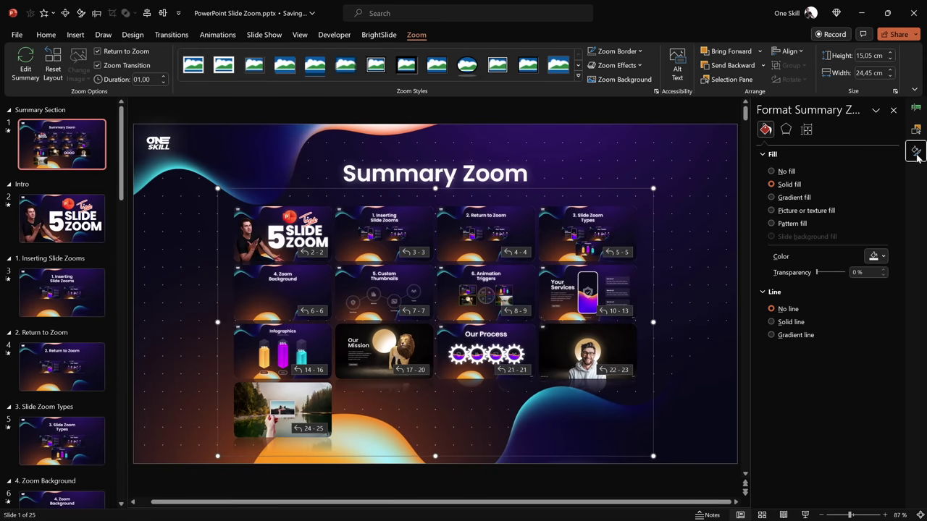
click(786, 131)
click(874, 186)
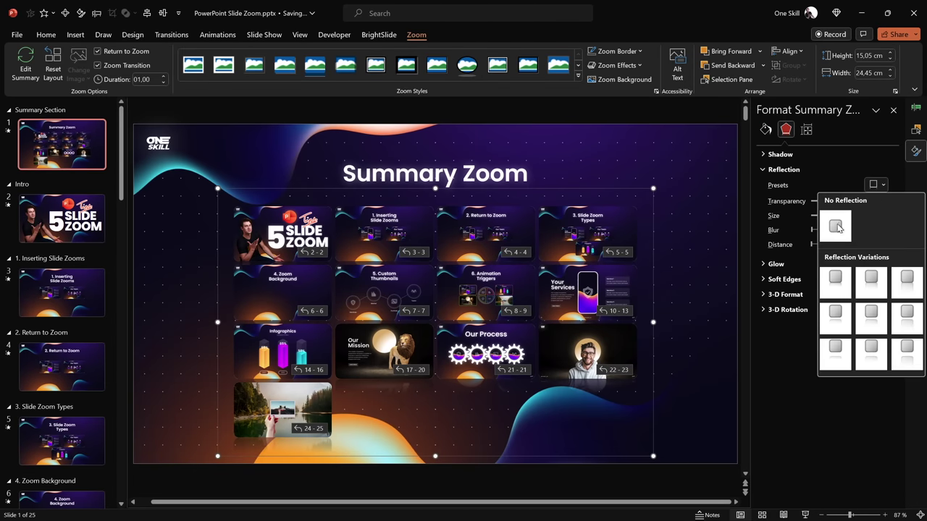
click(838, 227)
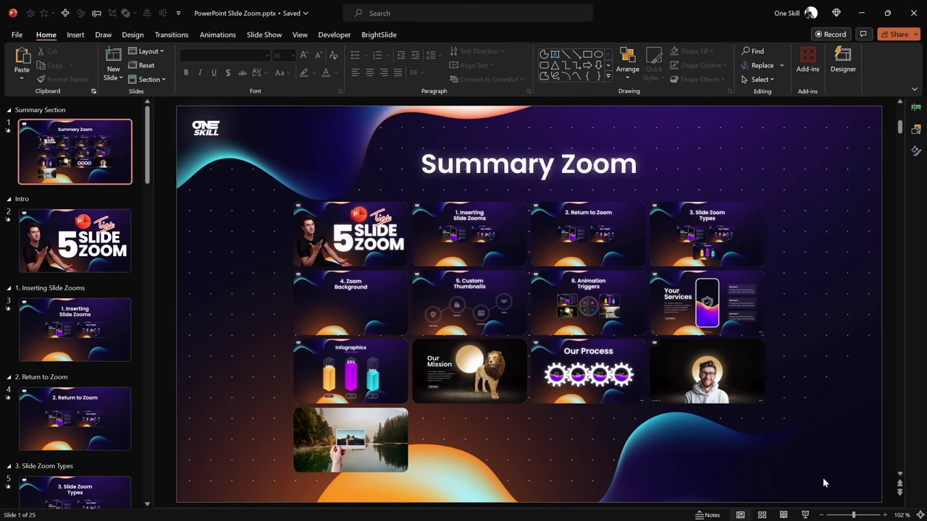
Run the slideshow, zooming into Our Process, the portfolio and Your Services, then back to the grid
click(805, 515)
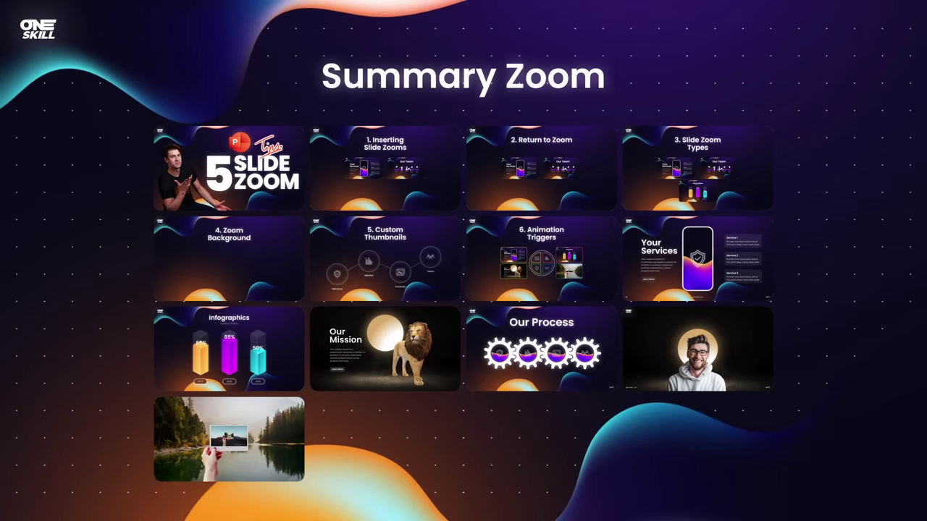
click(551, 360)
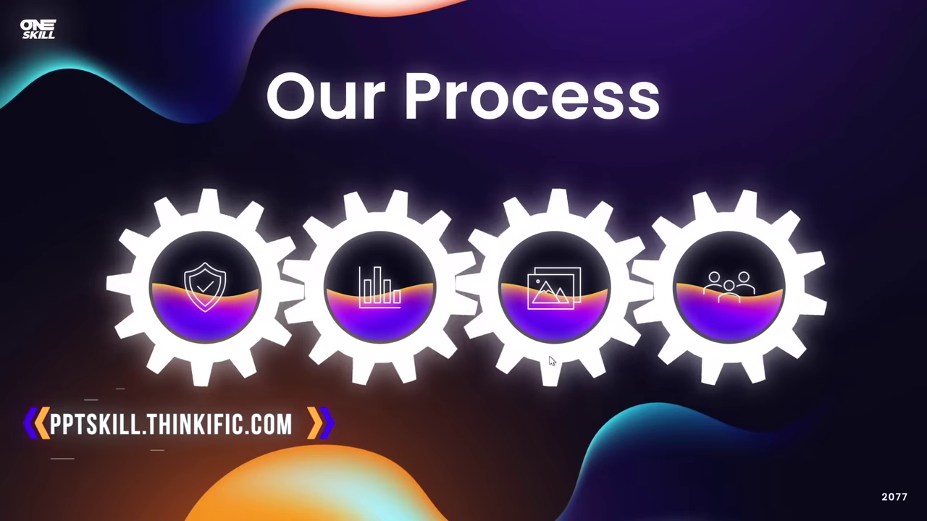
click(563, 288)
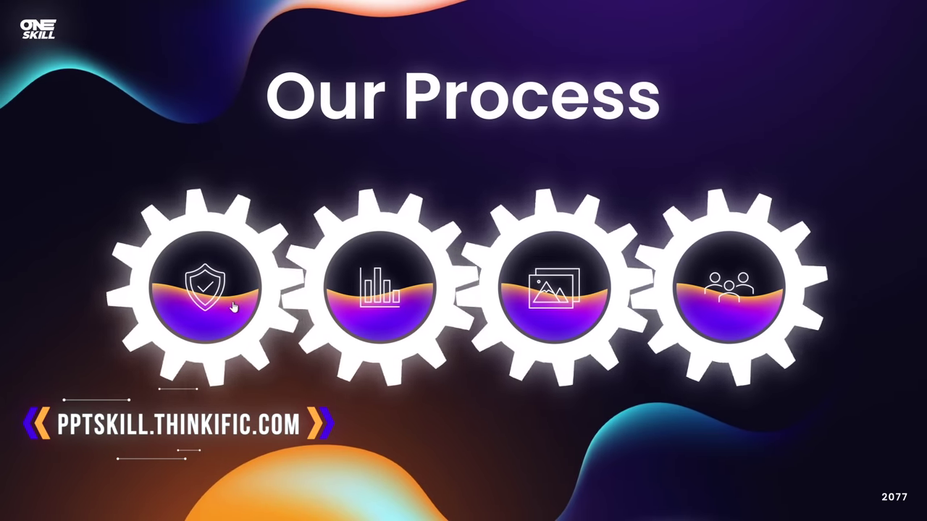
click(232, 304)
click(331, 312)
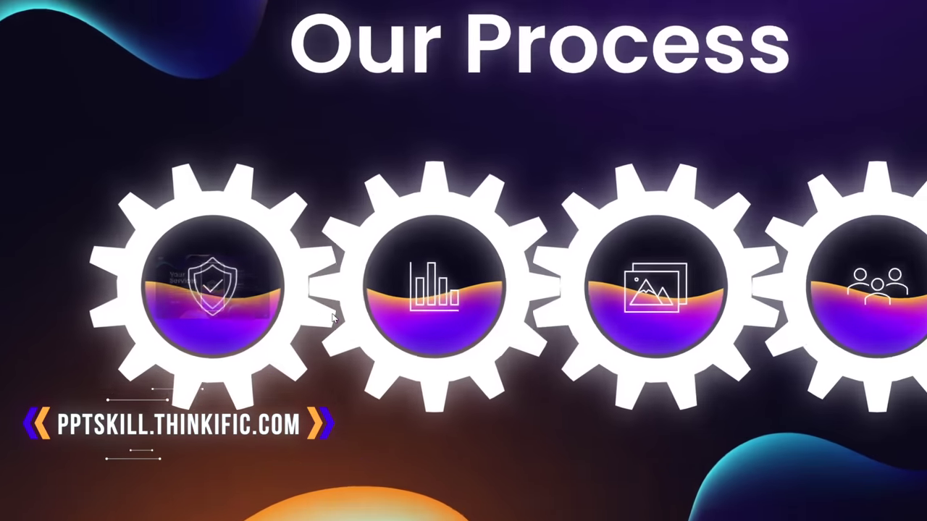
click(462, 438)
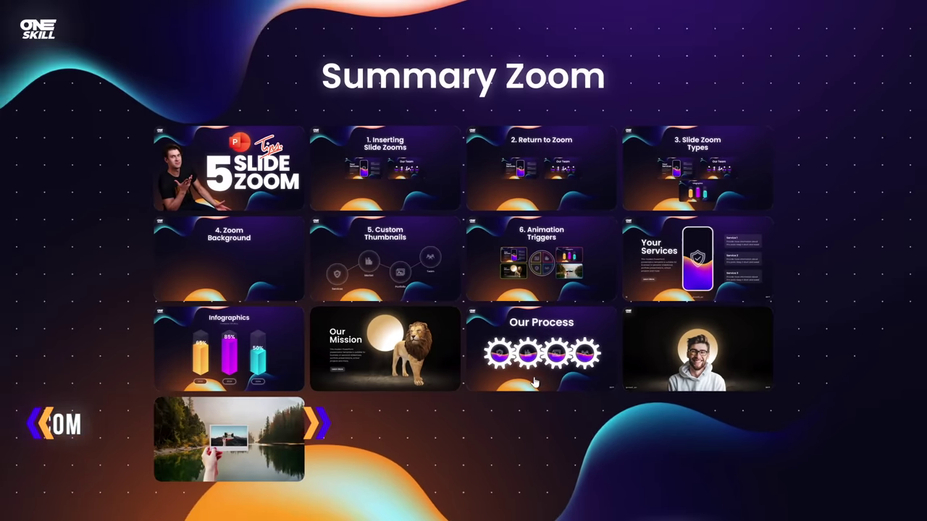
Zoom through the portrait slide, Our Goals and the lake photo slide, returning to the summary grid
click(693, 347)
click(630, 345)
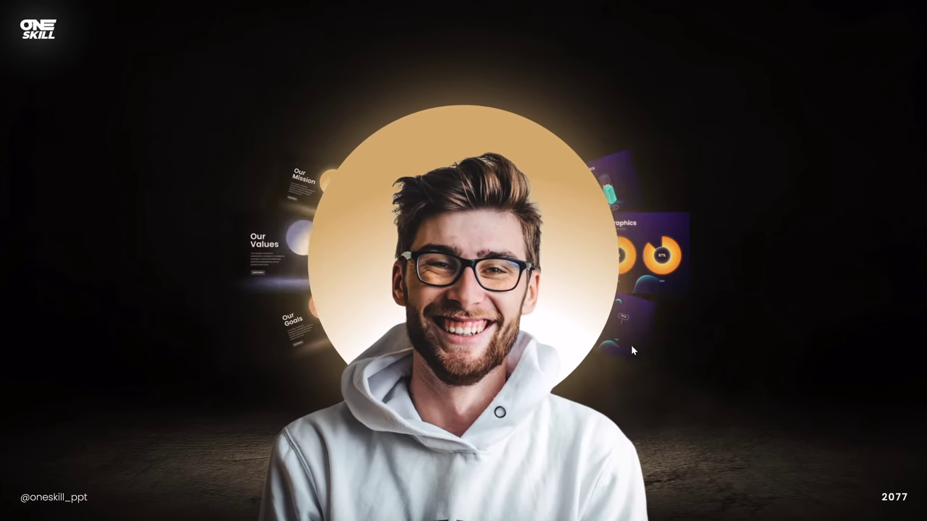
click(202, 353)
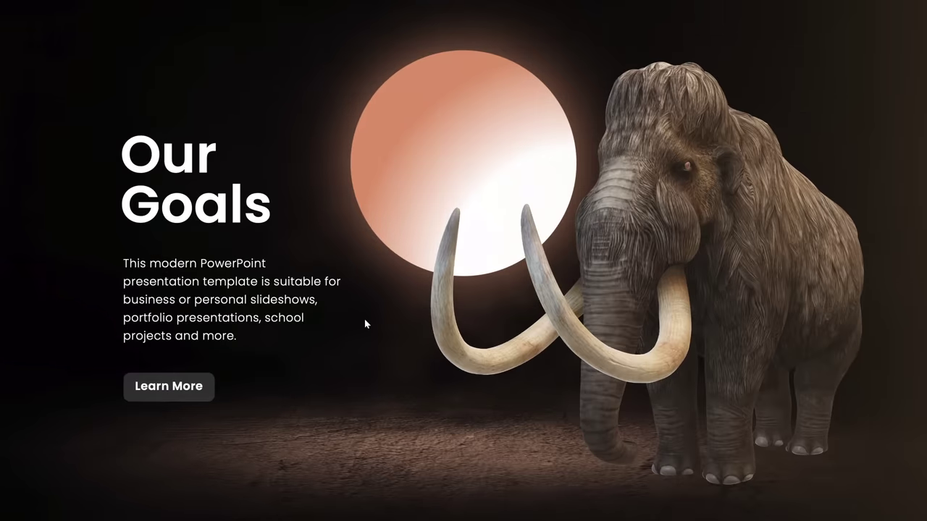
click(365, 323)
click(478, 361)
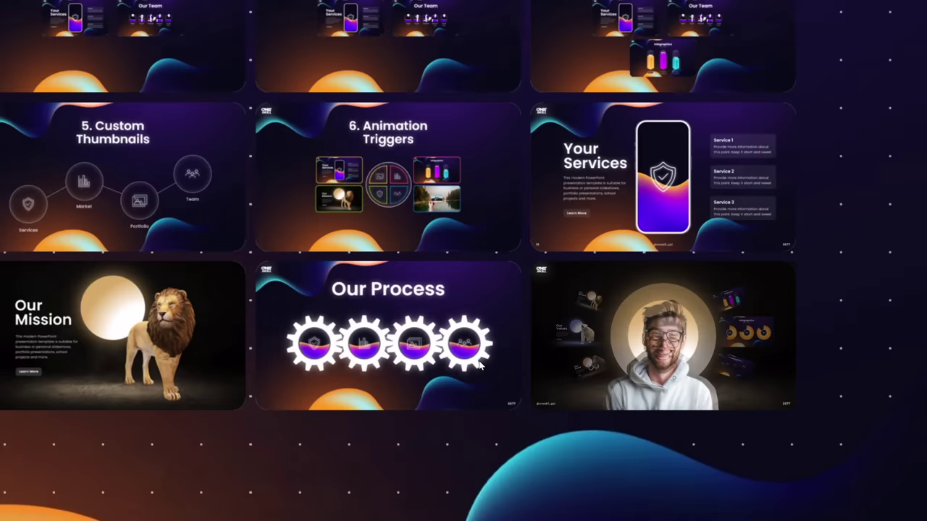
click(248, 418)
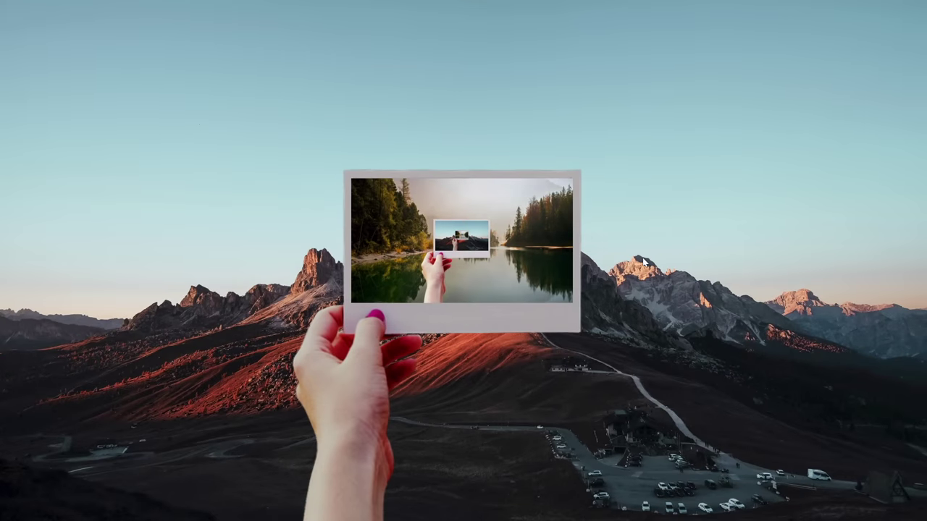
click(672, 323)
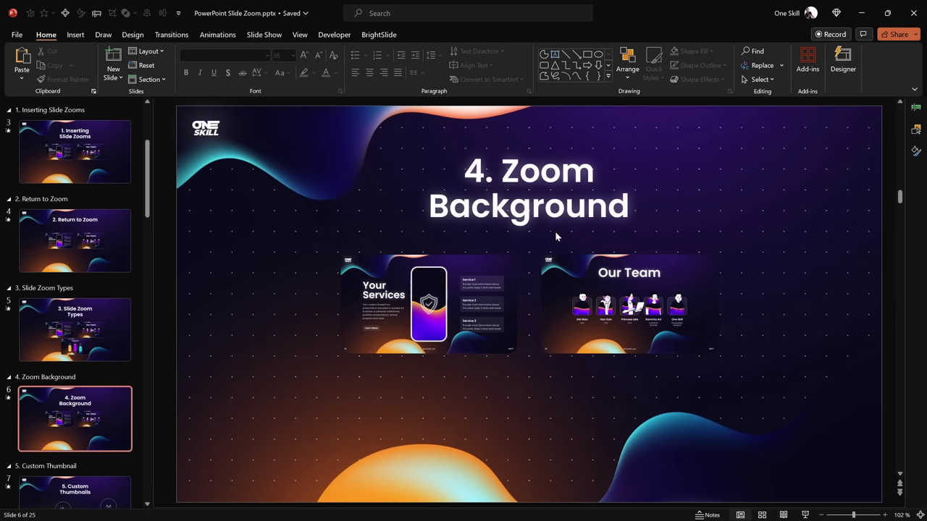
Turn on Zoom Background for the Your Services zoom
click(510, 282)
click(579, 281)
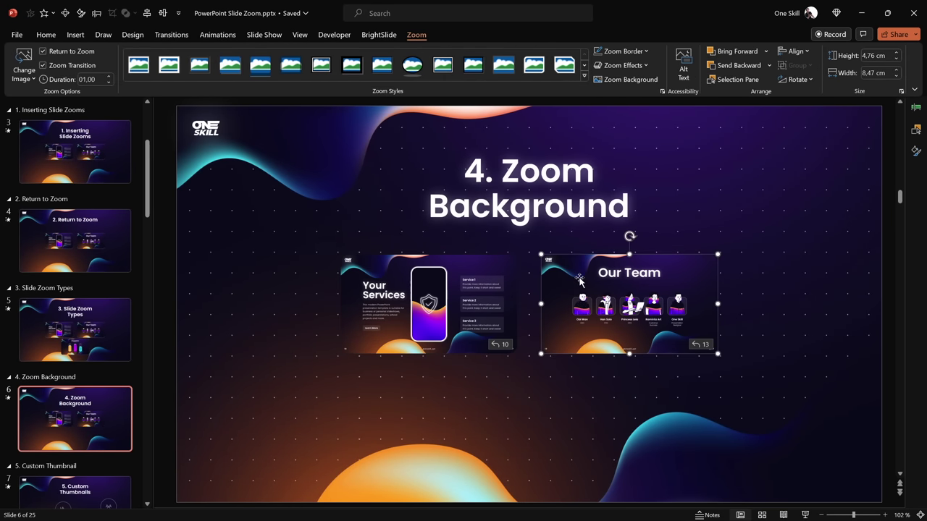
click(490, 281)
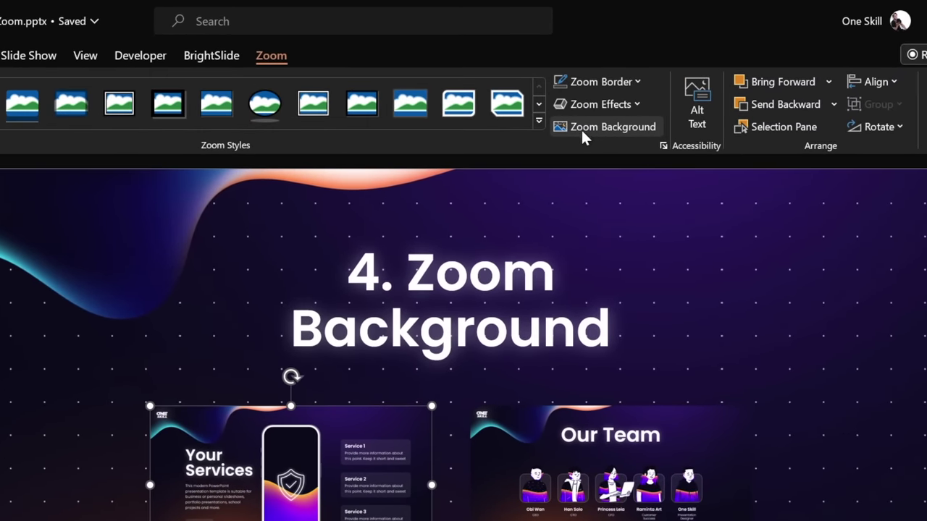
click(597, 126)
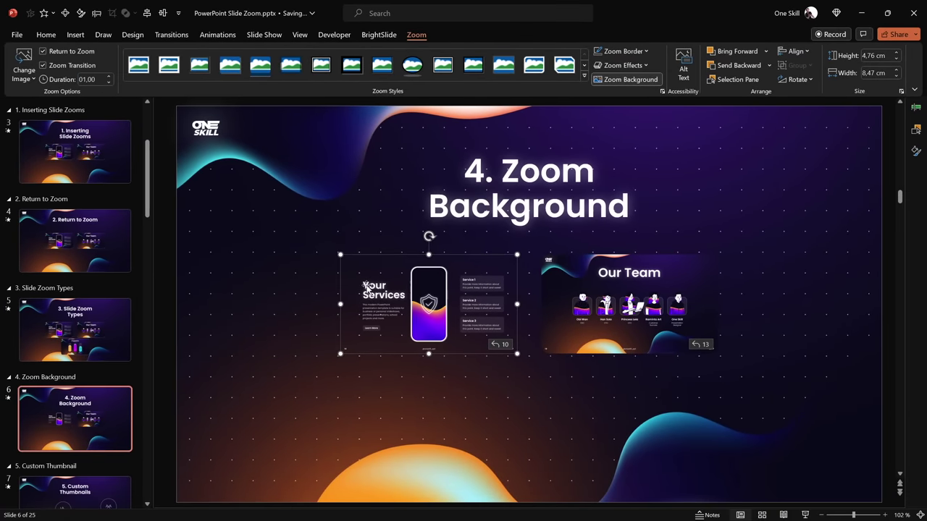
Turn on Zoom Background for the Our Team zoom and inspect the slide's background fill
click(563, 274)
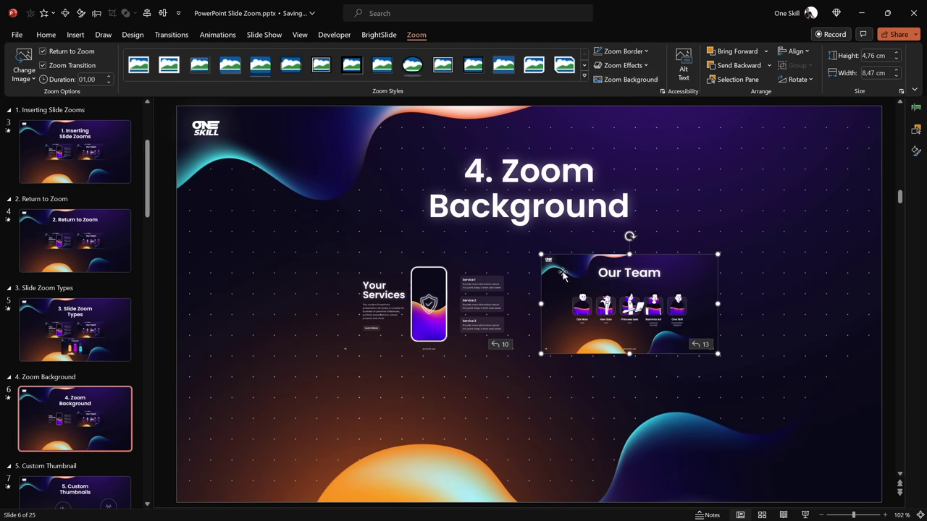
click(627, 82)
click(646, 160)
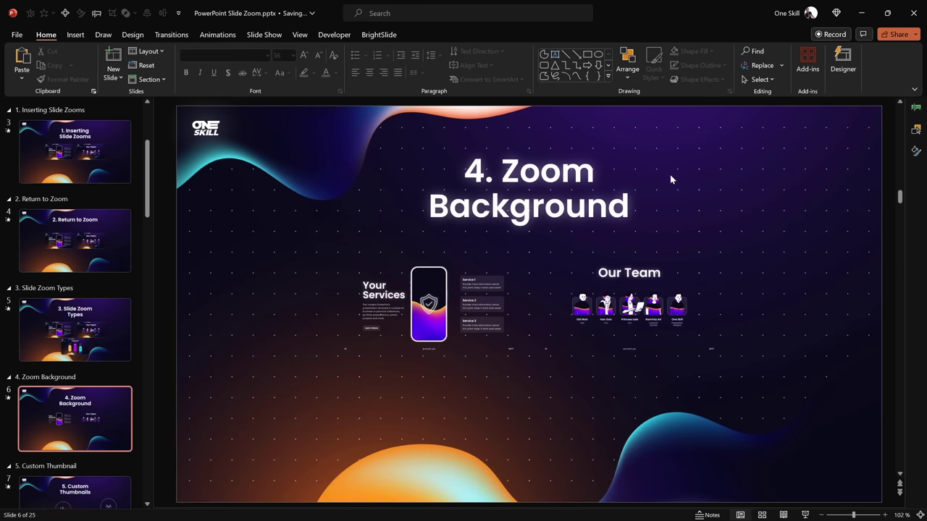
click(916, 151)
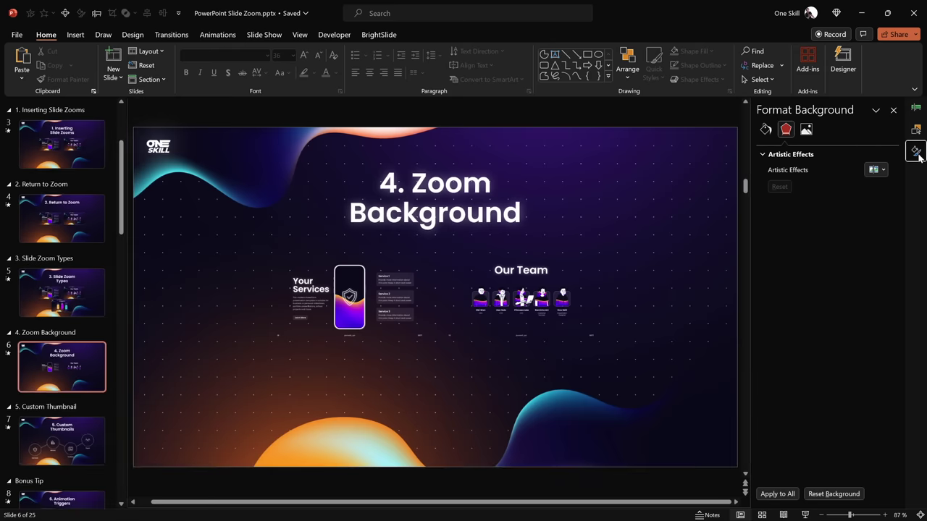
click(764, 131)
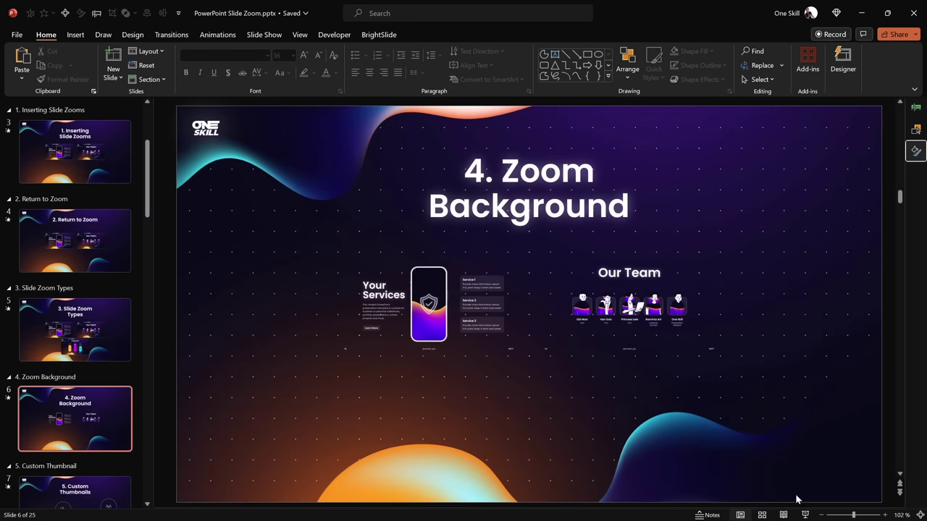
Preview the slide in the slideshow, zooming into Your Services and Our Team and back each time
click(805, 516)
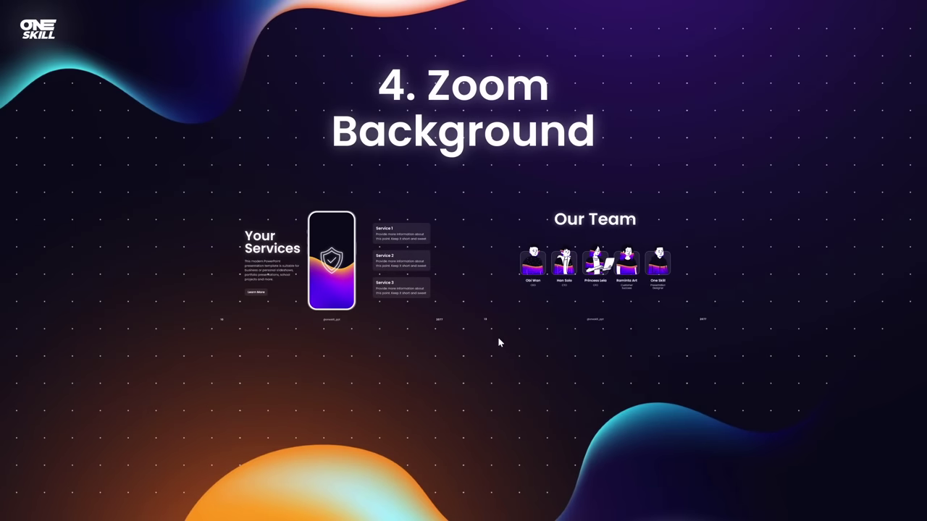
click(365, 253)
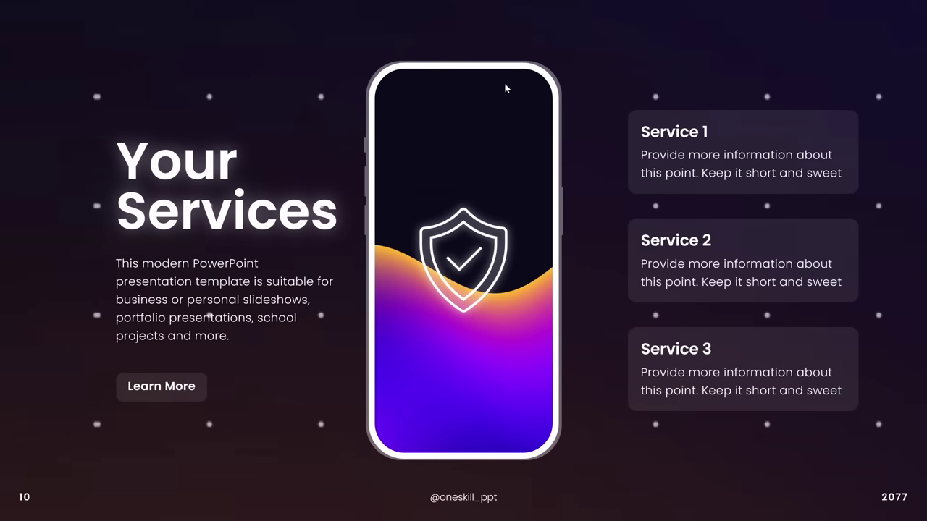
click(594, 145)
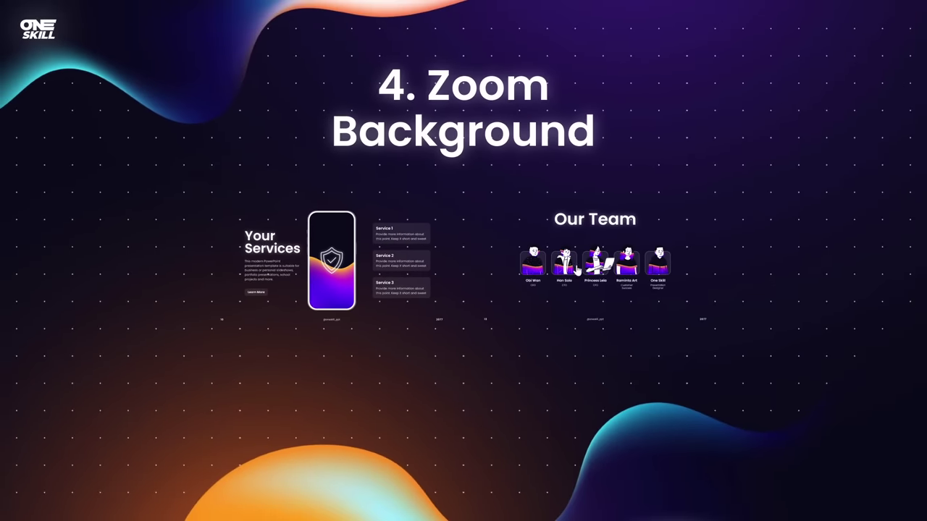
click(579, 266)
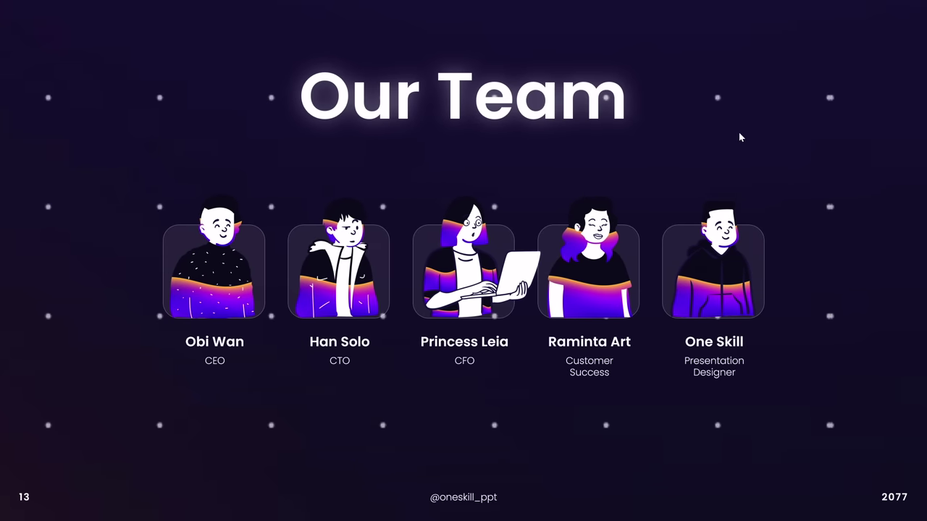
click(677, 158)
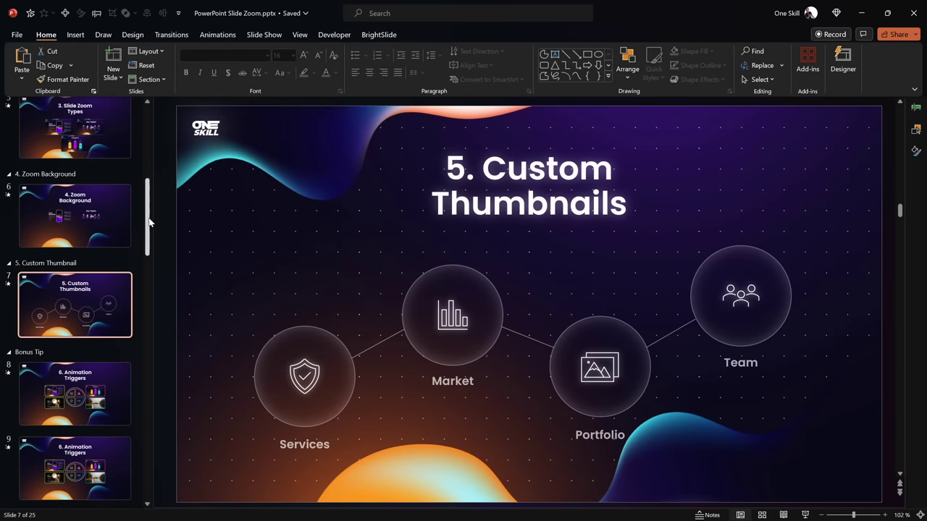
On the 3. Slide Zoom Types slide, select the Your Services, Our Team and Infographics zooms
scroll(150, 222, up, 3)
click(106, 239)
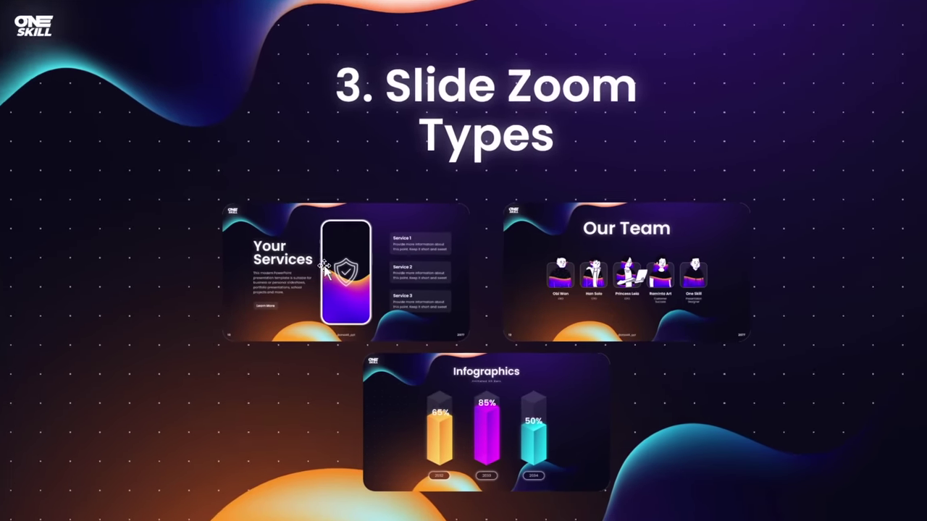
click(408, 295)
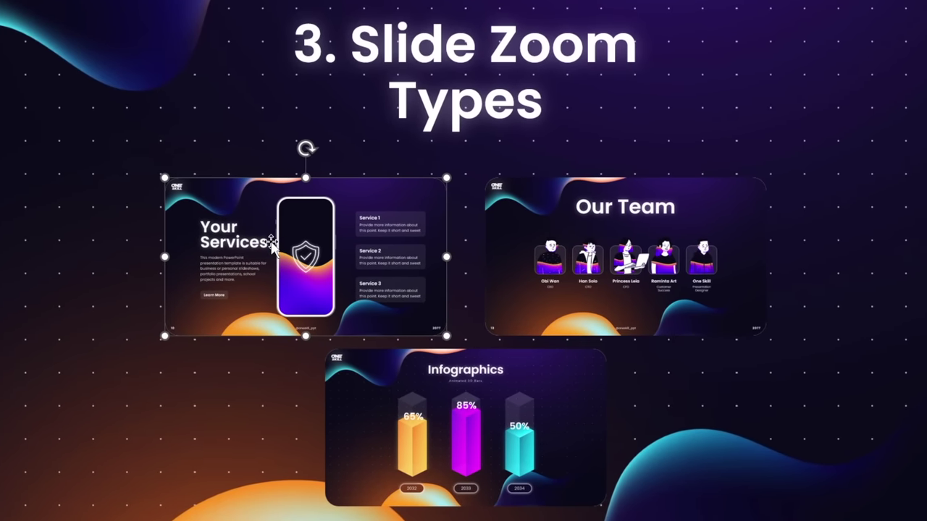
click(582, 261)
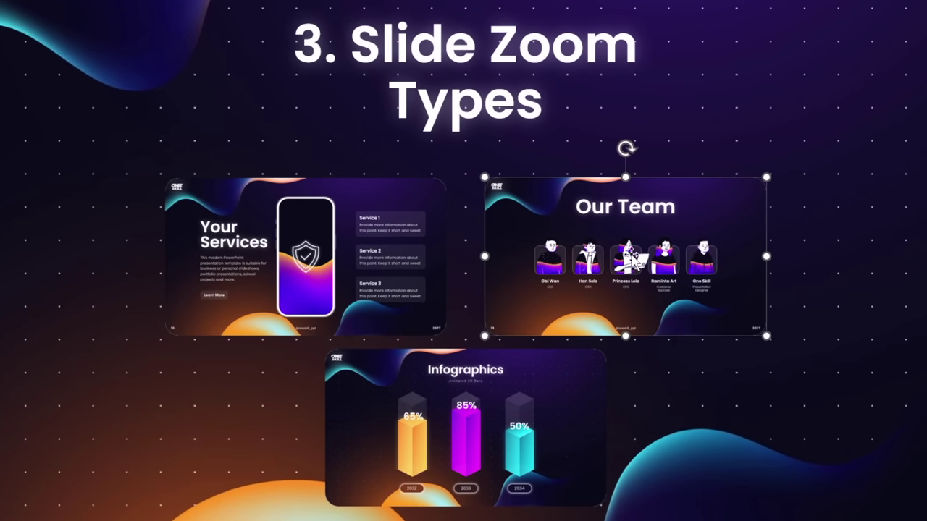
click(319, 260)
click(464, 424)
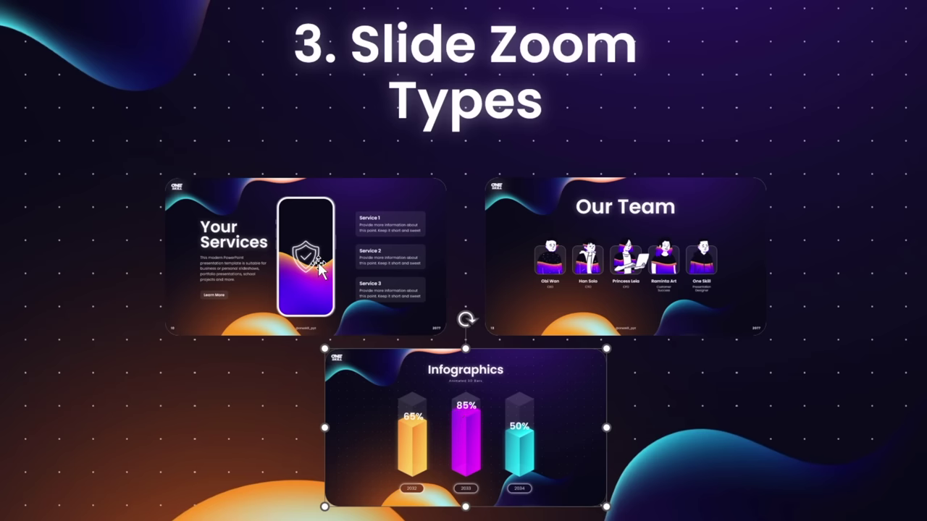
Start changing the Your Services zoom image, cancel the picture insertion, and go to slide 7
click(297, 244)
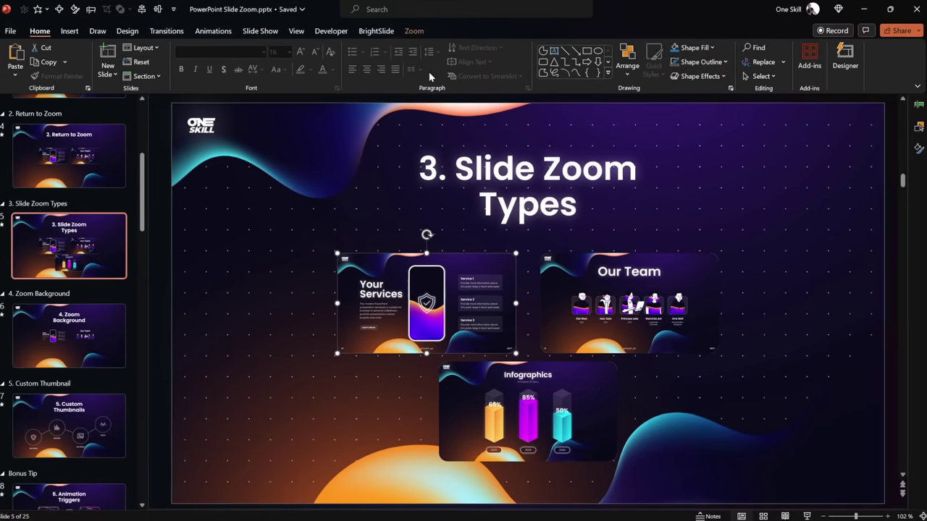
click(414, 39)
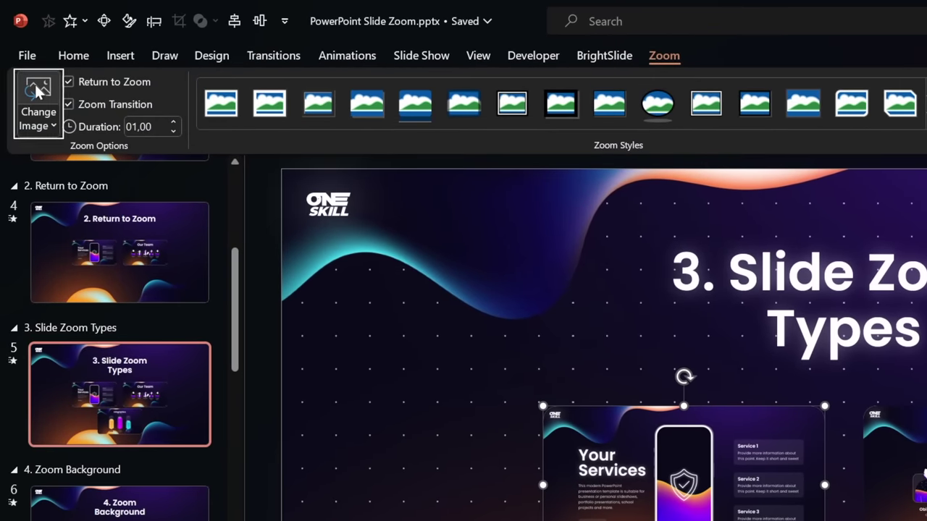
click(38, 90)
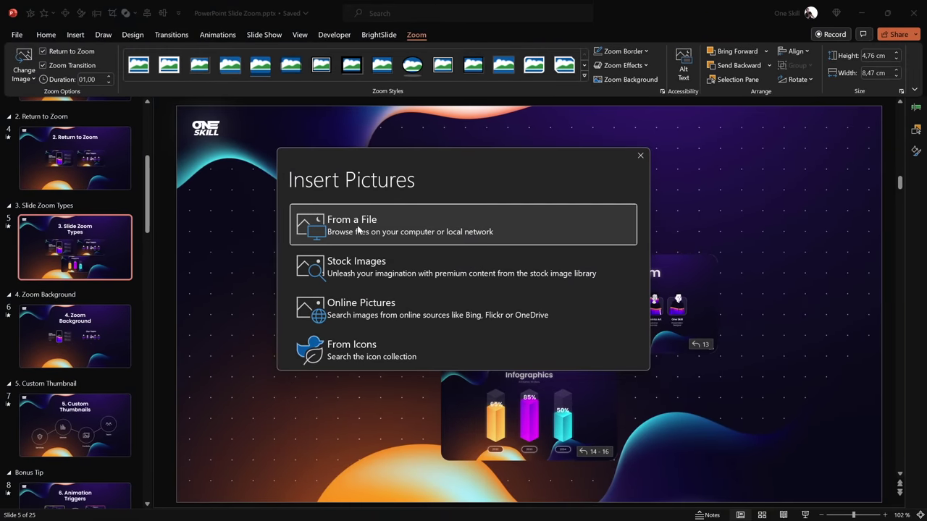
click(640, 155)
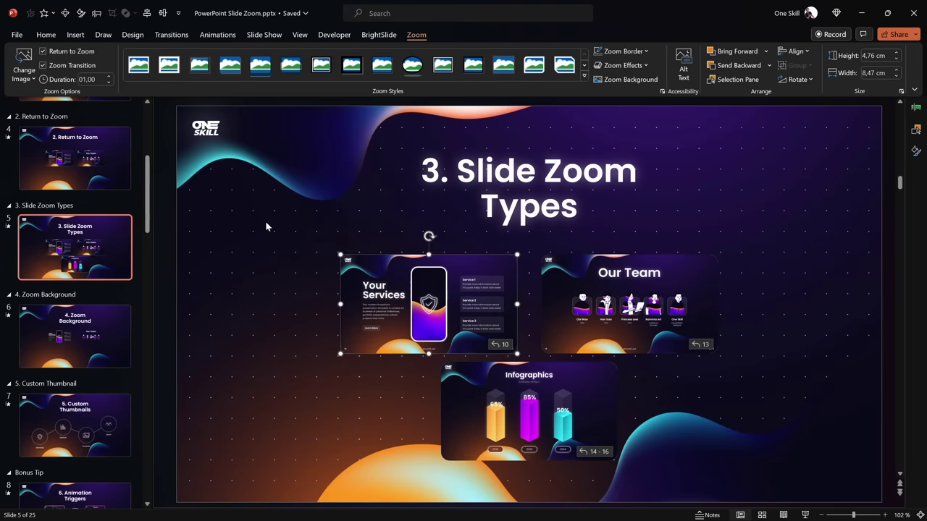
scroll(149, 185, down, 3)
click(88, 300)
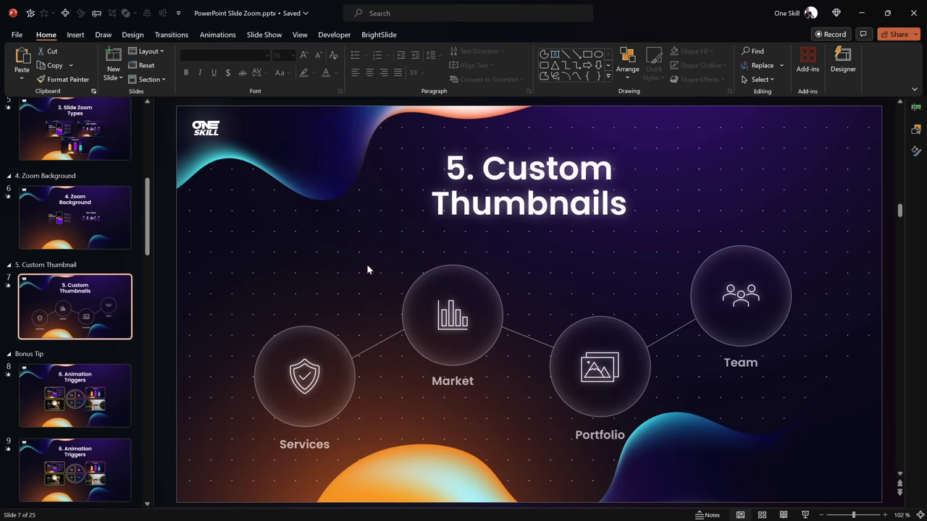
Check the Services and Market circles, undoing an accidental move of the Services circle
click(301, 339)
drag(301, 339, 362, 288)
key(ctrl+z)
key(ctrl+z)
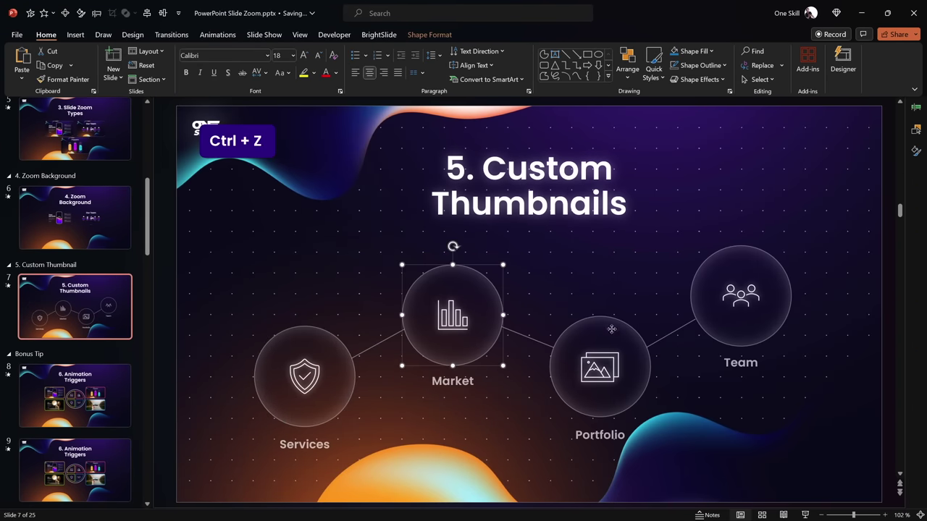
click(703, 202)
key(Tab)
key(Tab)
key(Tab)
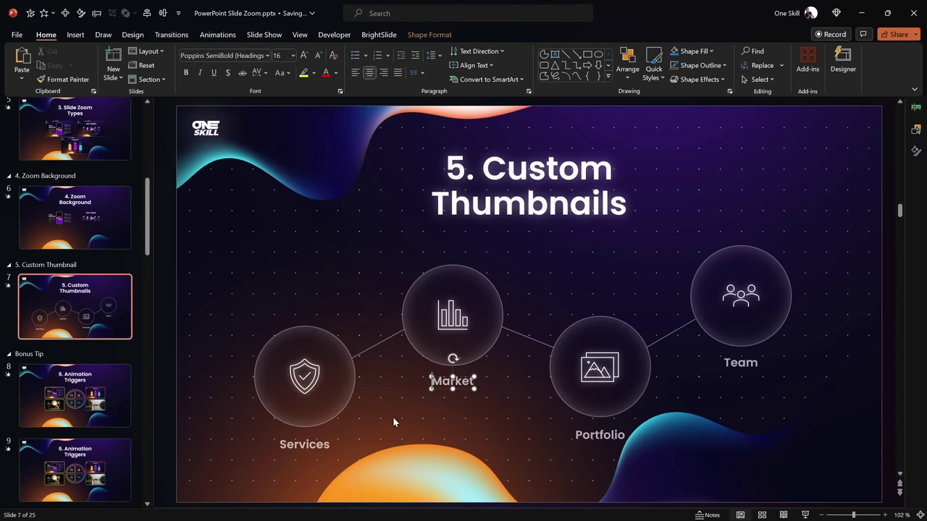
click(219, 407)
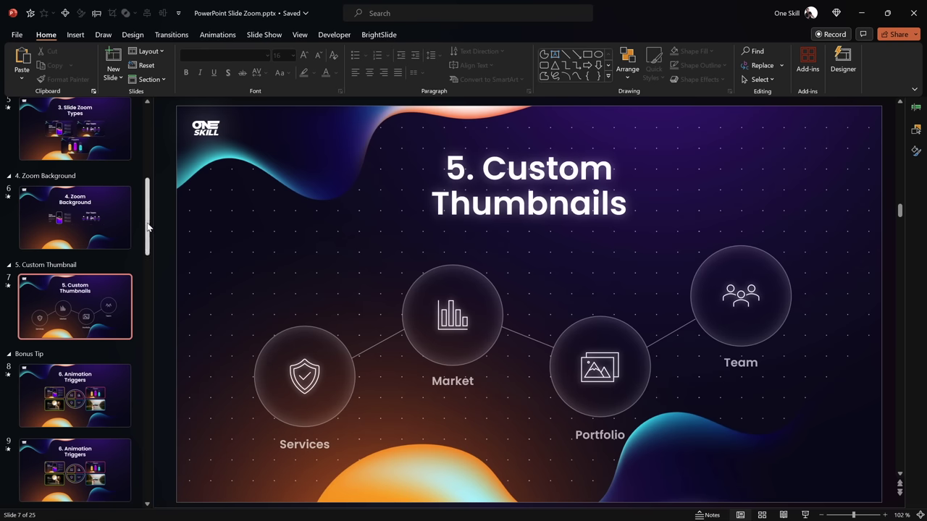
Drop zooms of slides 10–13 onto the Services, Market, Portfolio and Team circles
drag(148, 224, 155, 294)
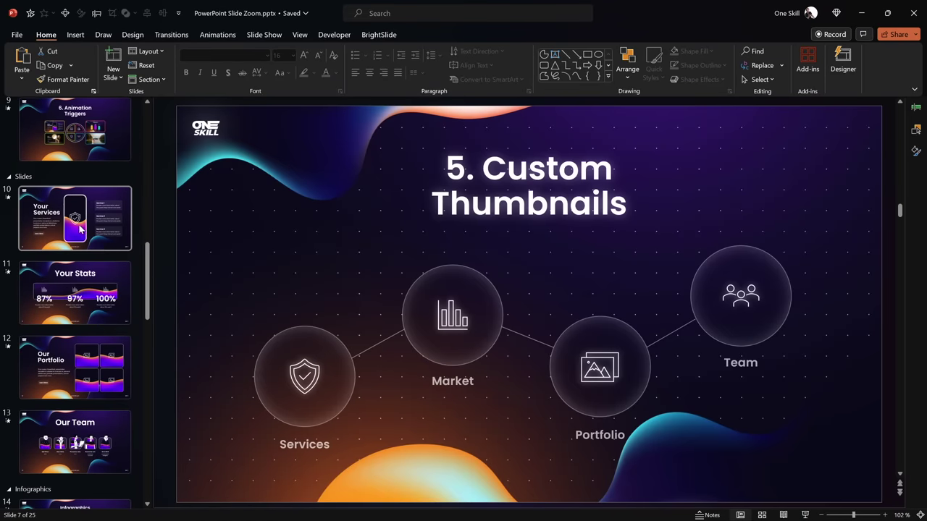
drag(75, 217, 303, 371)
drag(149, 259, 148, 287)
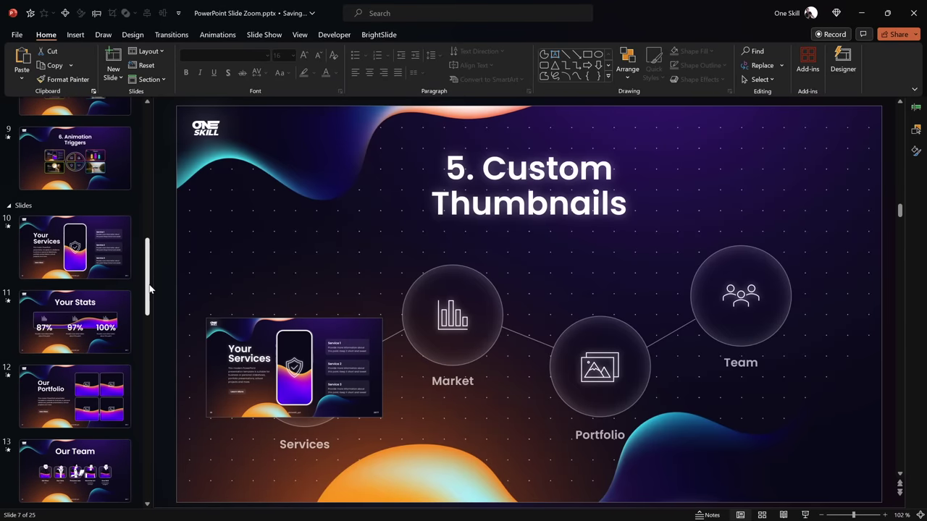
drag(75, 317, 445, 304)
drag(149, 239, 149, 289)
drag(98, 305, 585, 343)
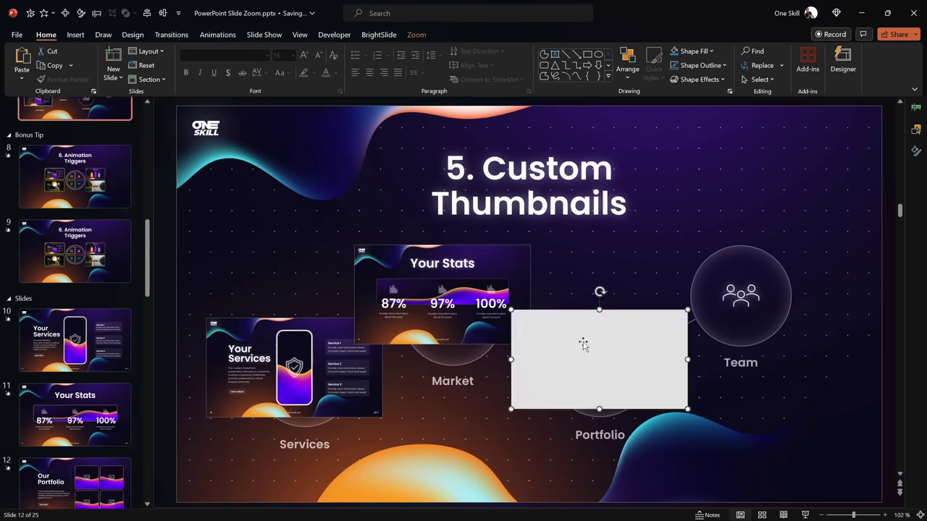
drag(151, 269, 151, 300)
drag(112, 455, 771, 264)
Select all four zooms and shrink them together to fit inside their circles
ctrl+click(294, 369)
ctrl+click(598, 358)
ctrl+click(442, 290)
drag(530, 245, 487, 279)
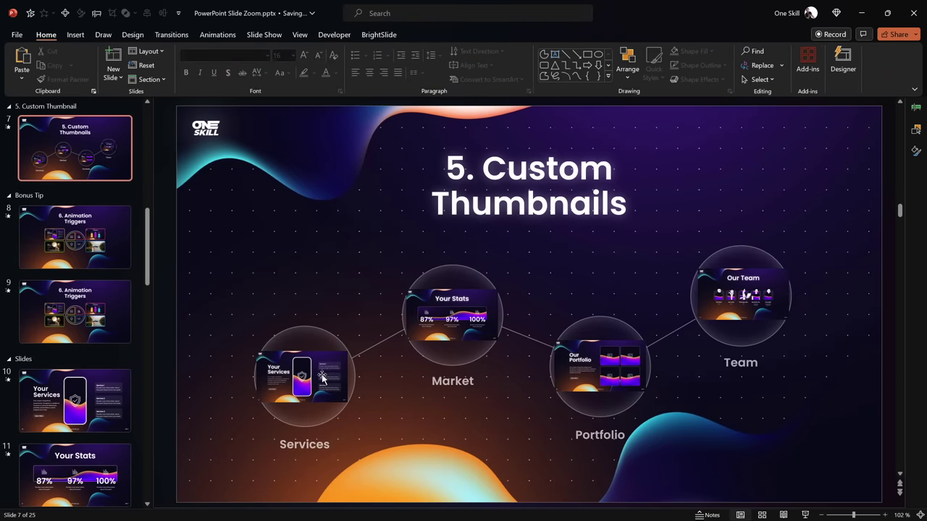
Select all four zooms and trial a move upward, undoing it so they stay in the circles
click(322, 378)
ctrl+click(449, 304)
ctrl+click(604, 344)
ctrl+click(724, 291)
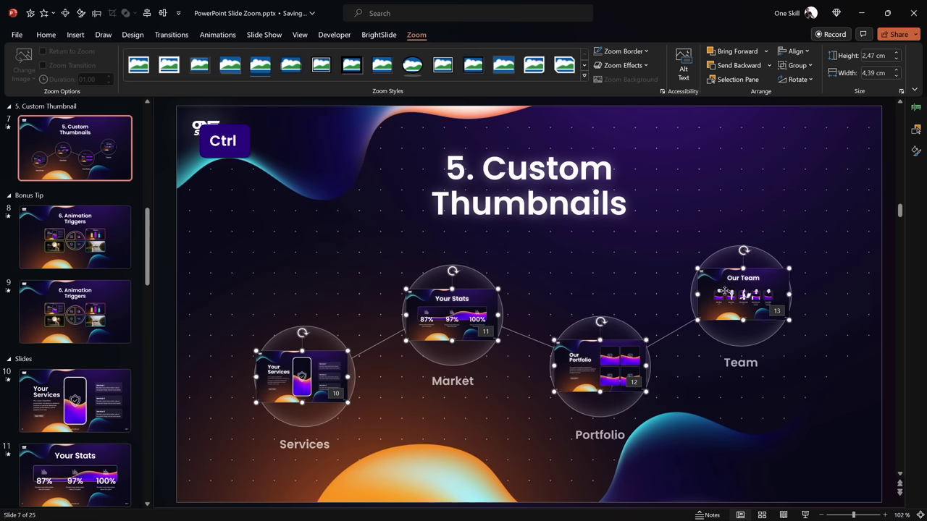
drag(724, 291, 724, 203)
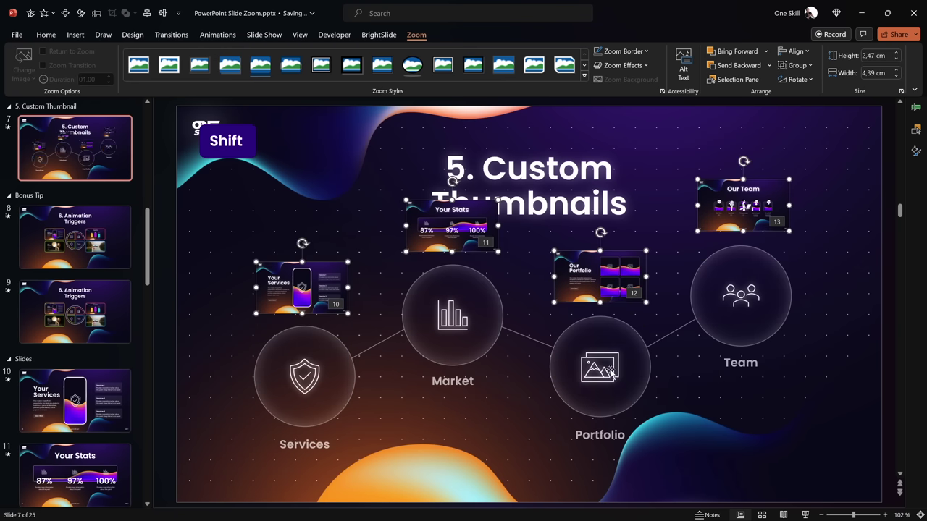
key(ctrl+z)
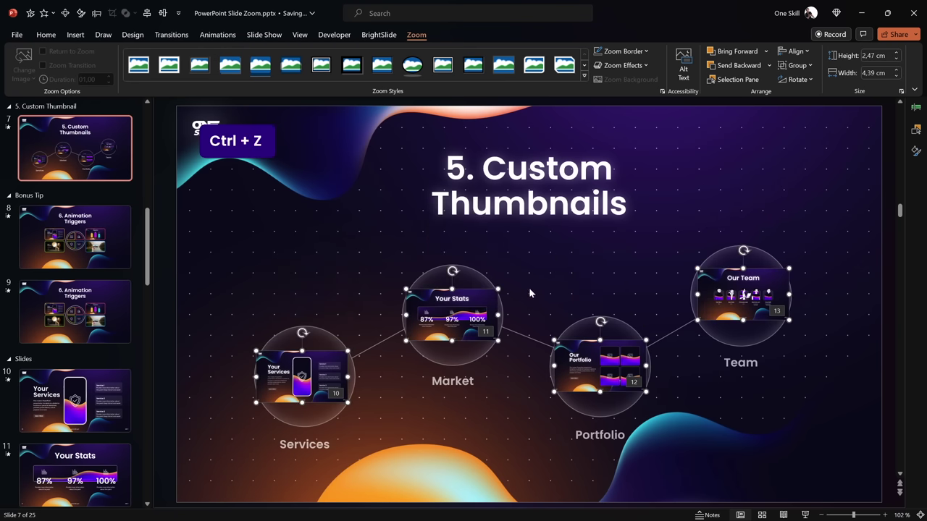
click(529, 288)
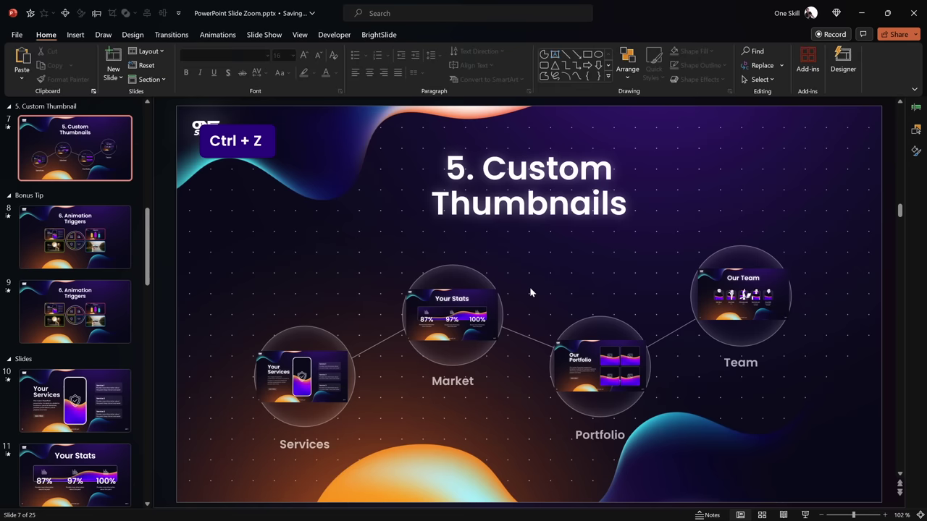
Enable Return to Zoom on the Your Services, Your Stats, Our Portfolio and Our Team zooms
click(317, 372)
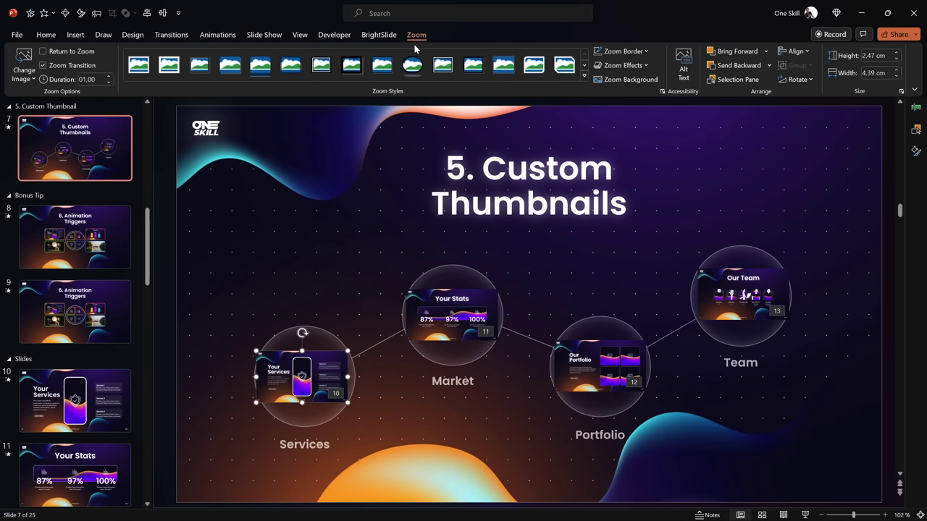
click(62, 52)
key(Tab)
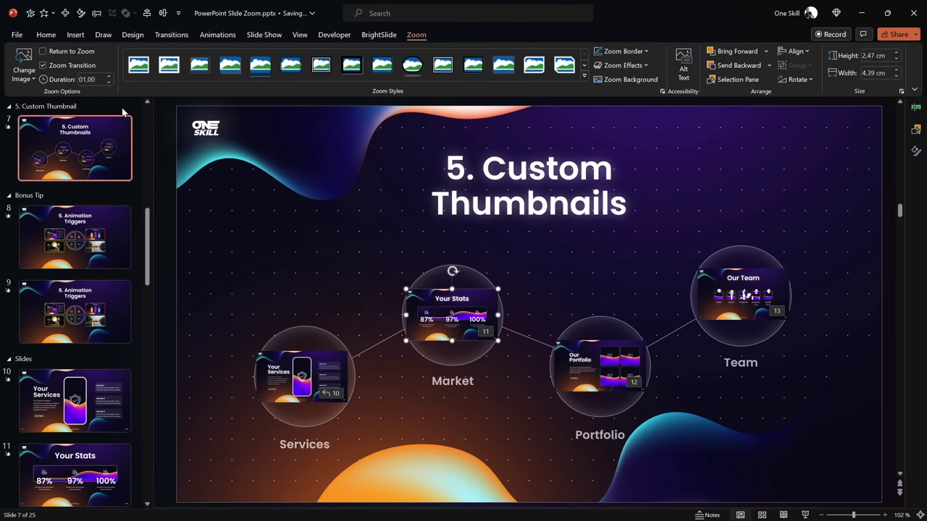
click(596, 361)
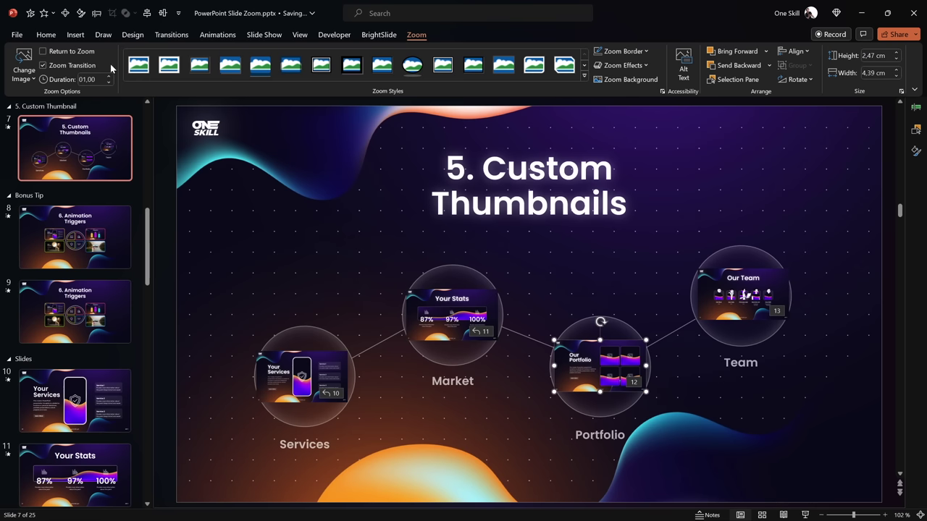
click(710, 284)
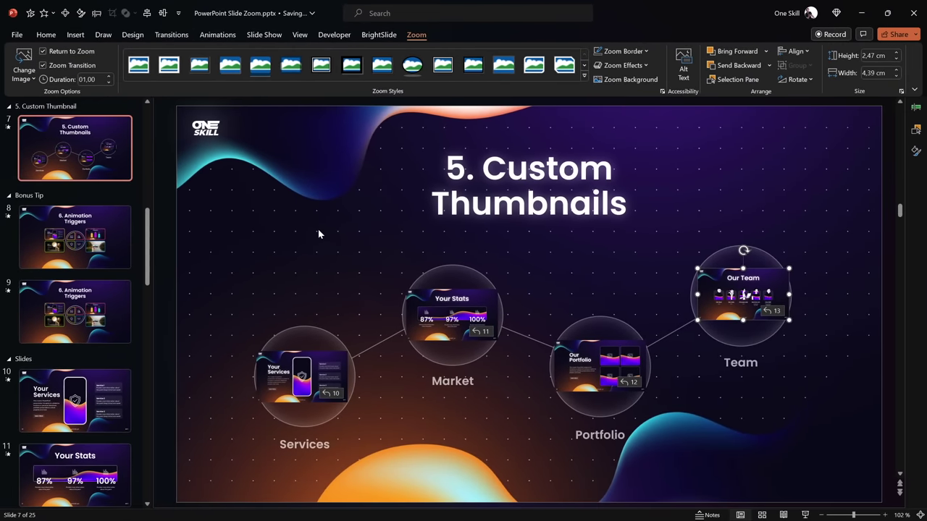
click(319, 234)
click(304, 373)
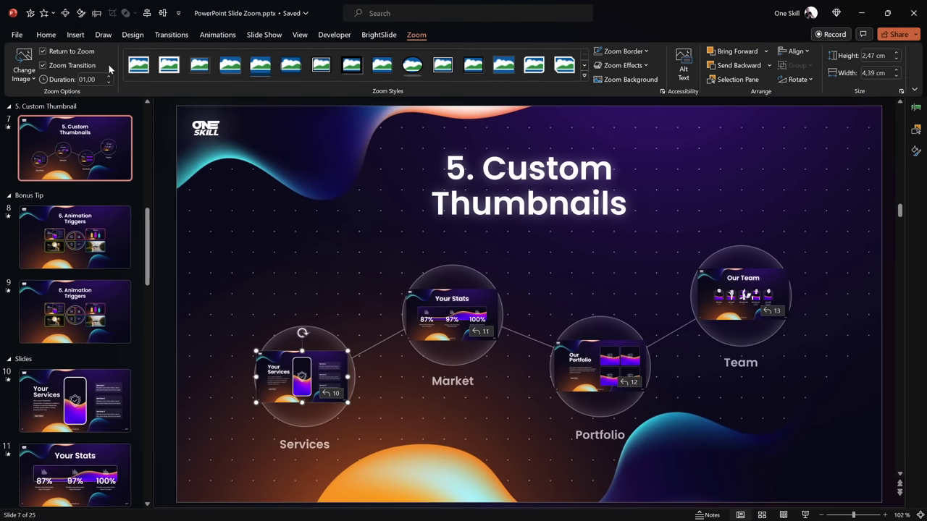
click(75, 35)
Draw a 6 × 3.6 cm rectangle above Services and set its fill to 100% transparency
click(209, 70)
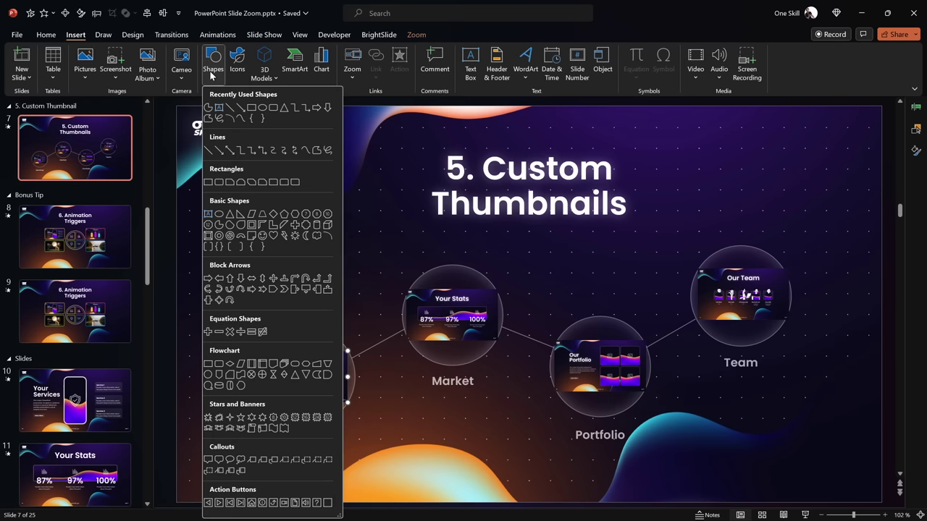
click(255, 111)
mouse_move(230, 220)
mouse_down()
mouse_move(271, 256)
mouse_move(355, 295)
mouse_up()
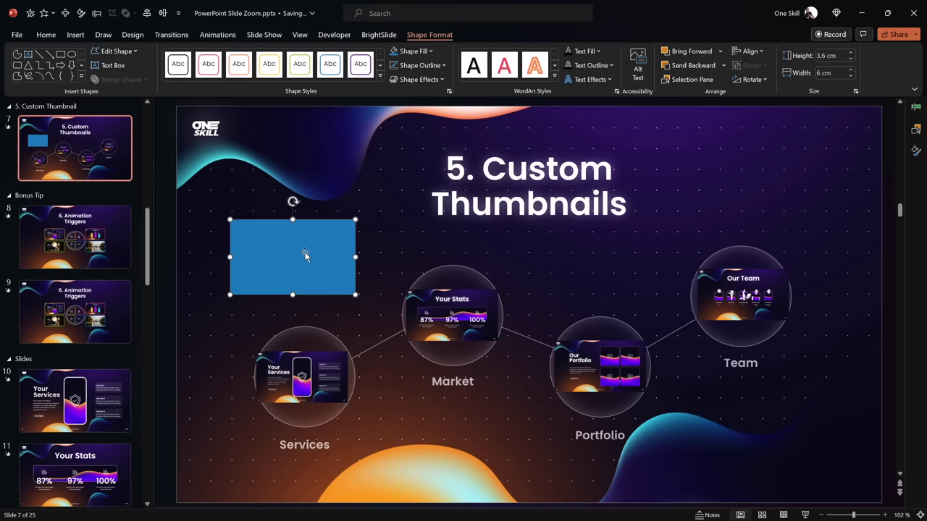
click(916, 150)
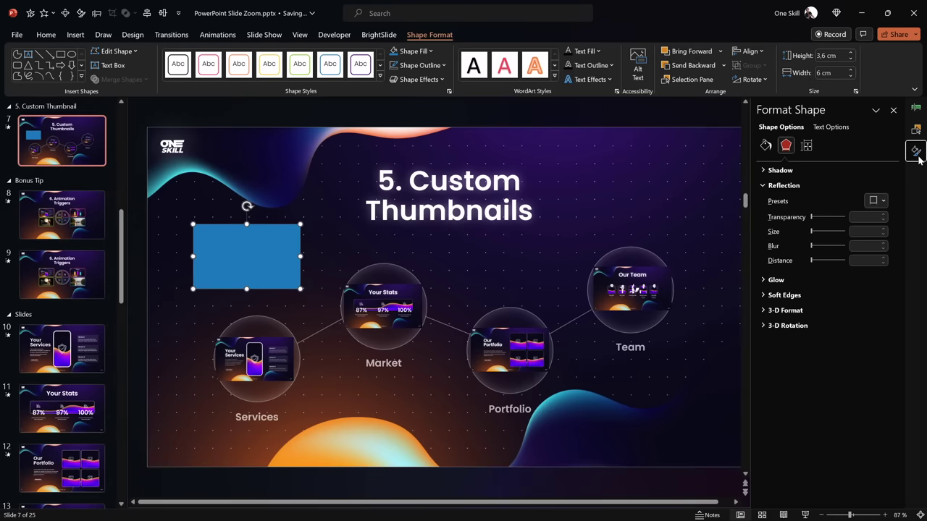
click(765, 148)
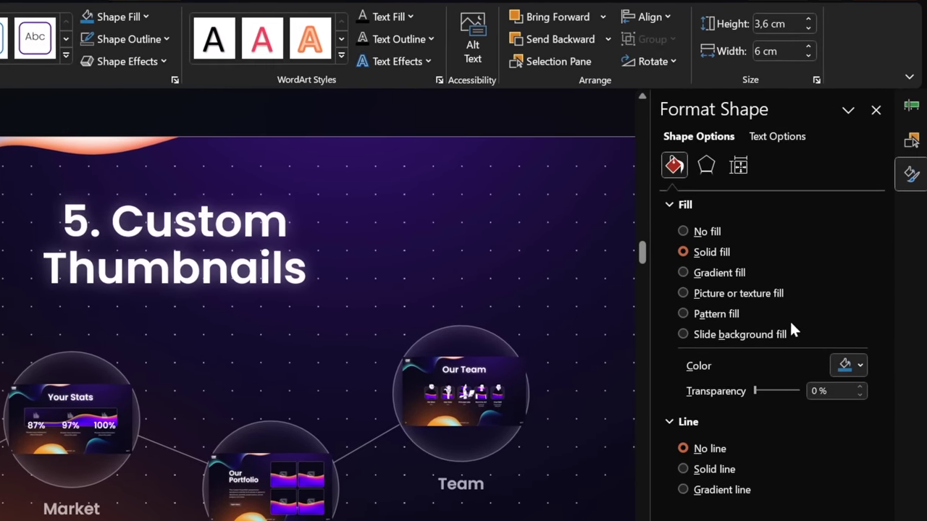
drag(750, 398, 824, 397)
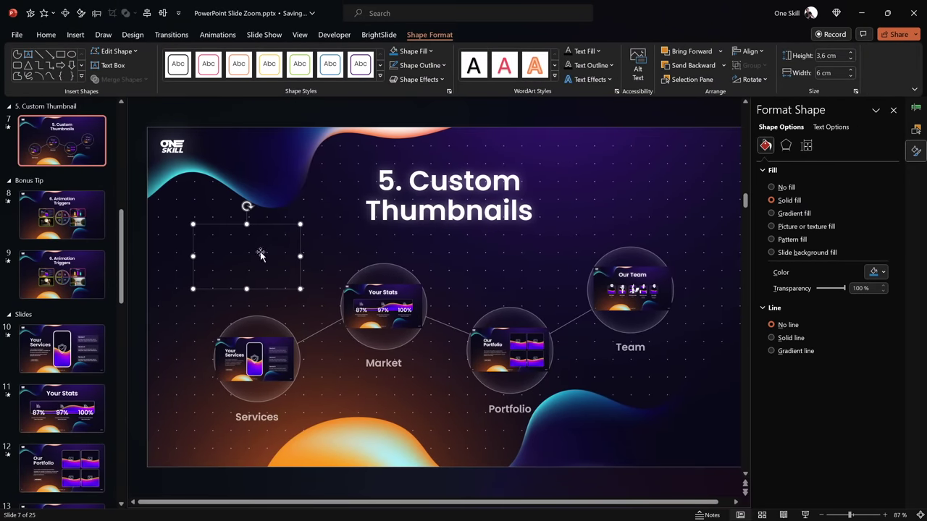
Save the rectangle as the picture transparent.png, then delete it from the slide
right_click(263, 250)
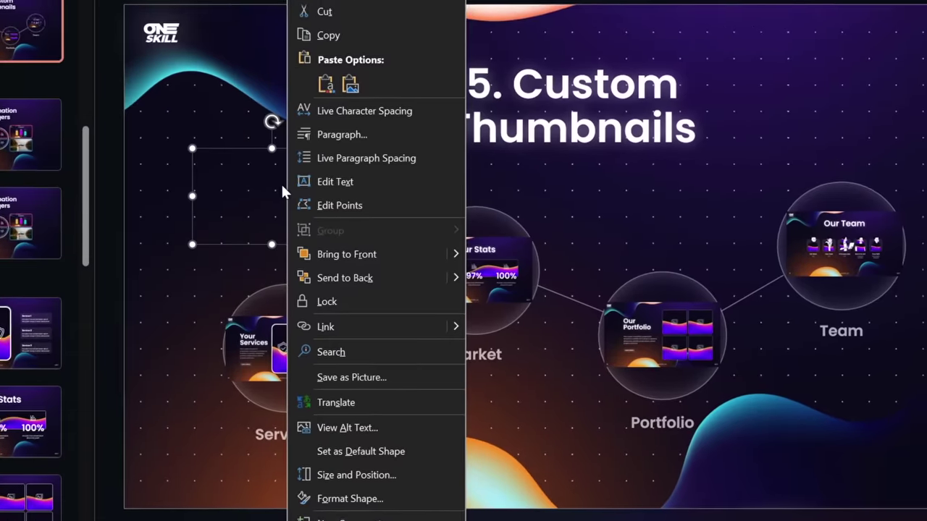
click(364, 361)
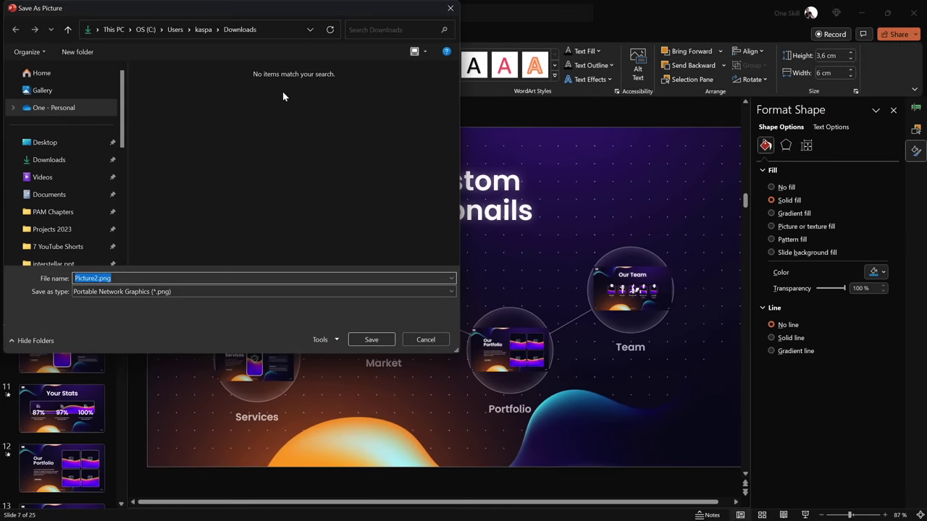
drag(245, 8, 413, 75)
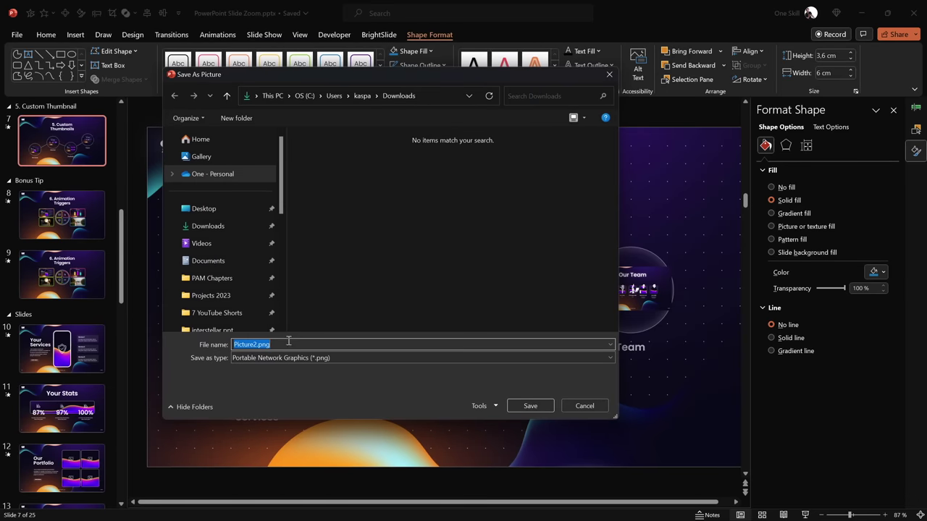
text(transparent)
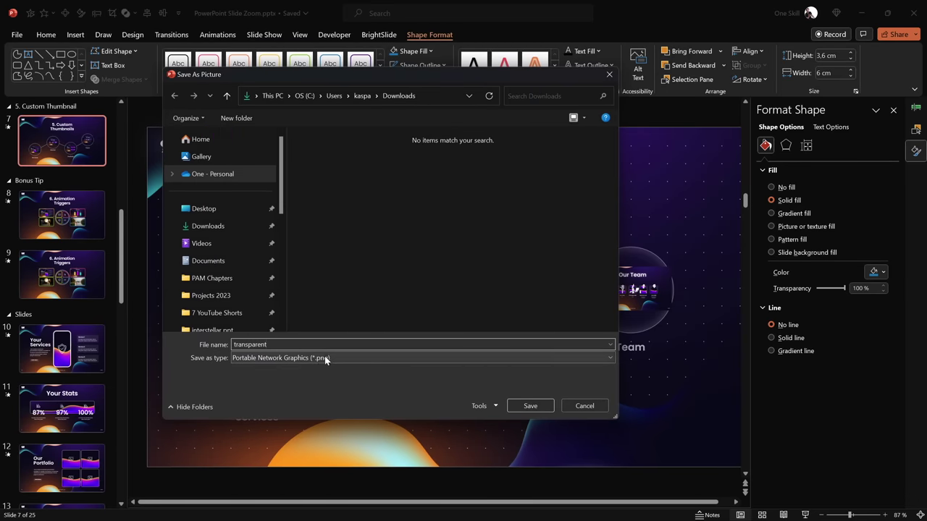
click(529, 406)
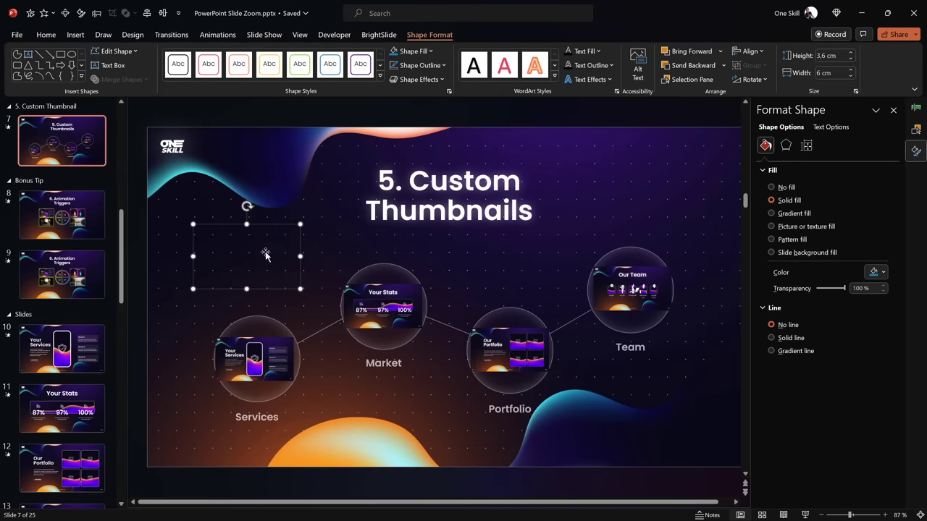
key(Delete)
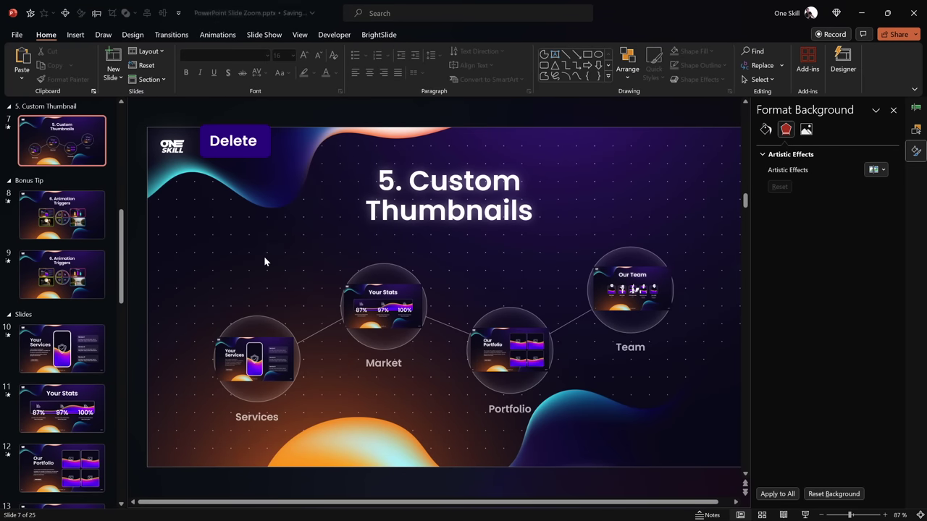
Replace the Your Services zoom's thumbnail with transparent.png
click(260, 360)
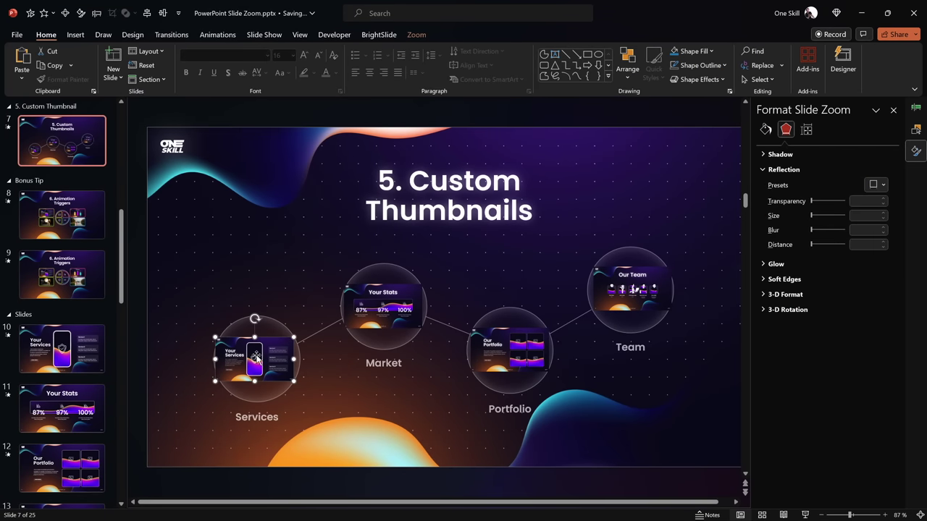
click(416, 34)
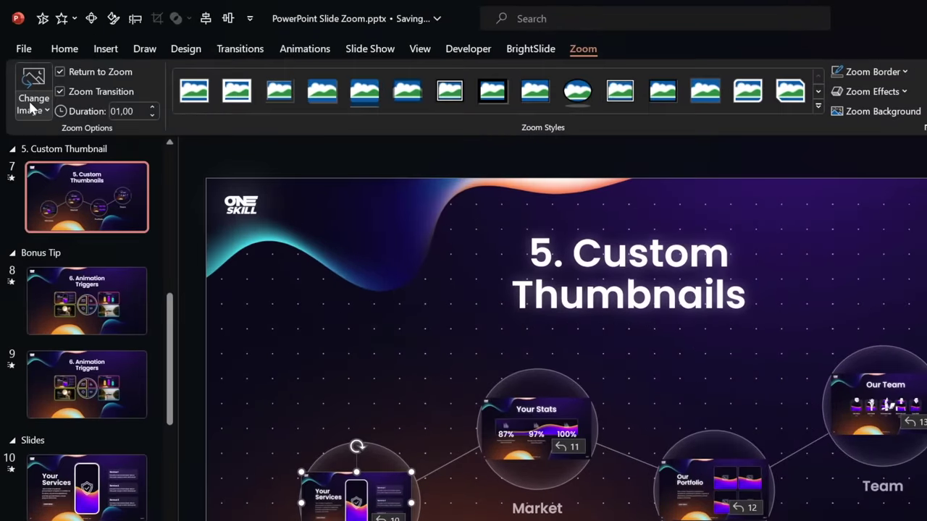
click(23, 68)
click(63, 152)
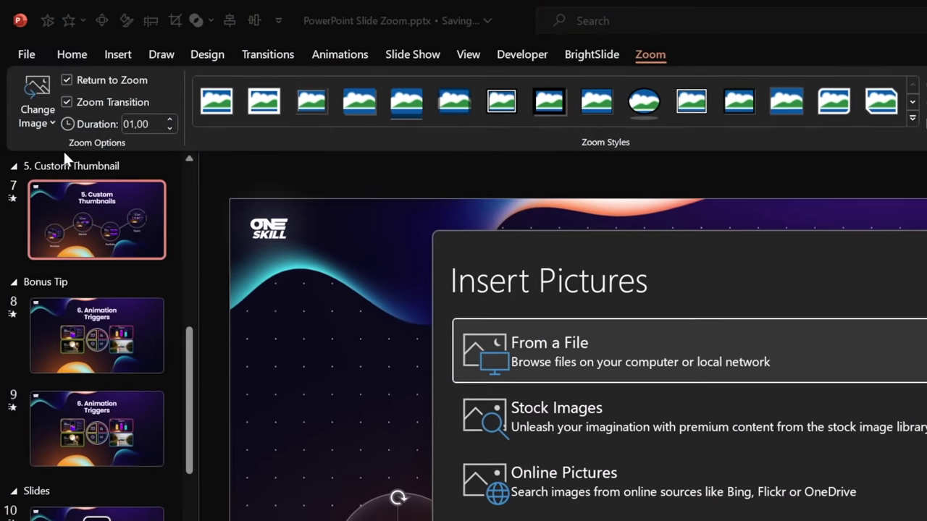
click(338, 227)
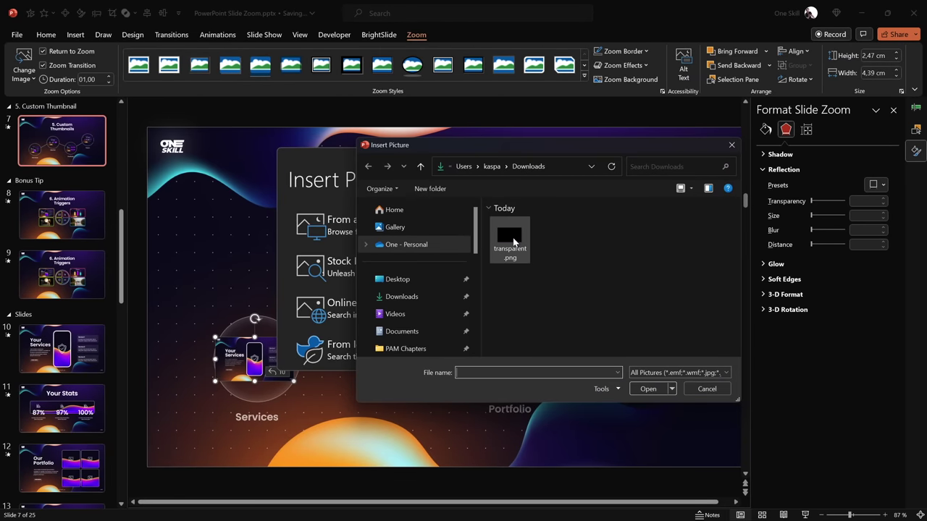
click(518, 243)
click(647, 388)
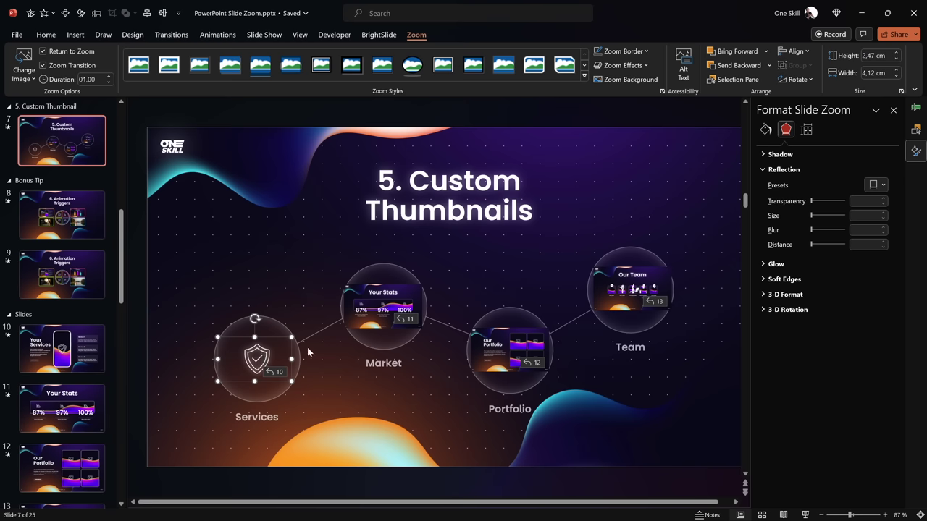
Replace the Market zoom's thumbnail with transparent.png
click(359, 310)
click(24, 69)
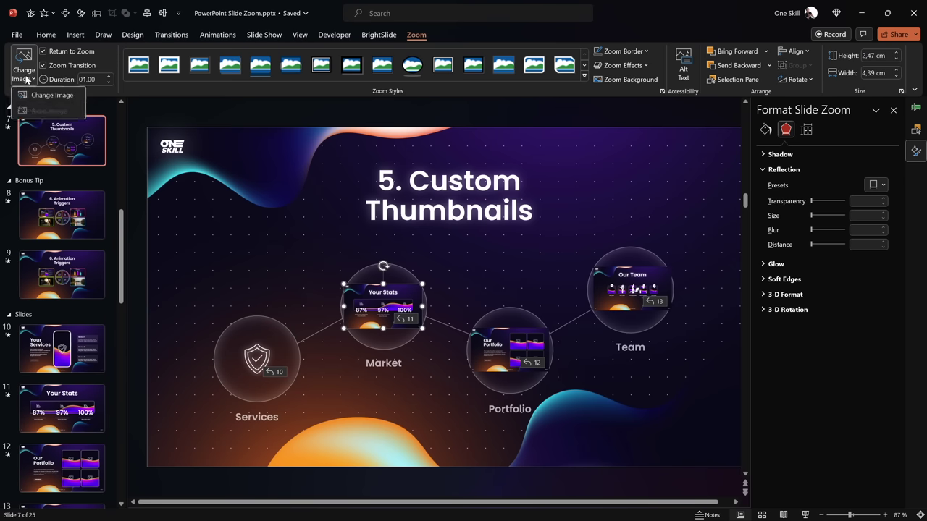
click(43, 92)
click(334, 213)
double_click(508, 238)
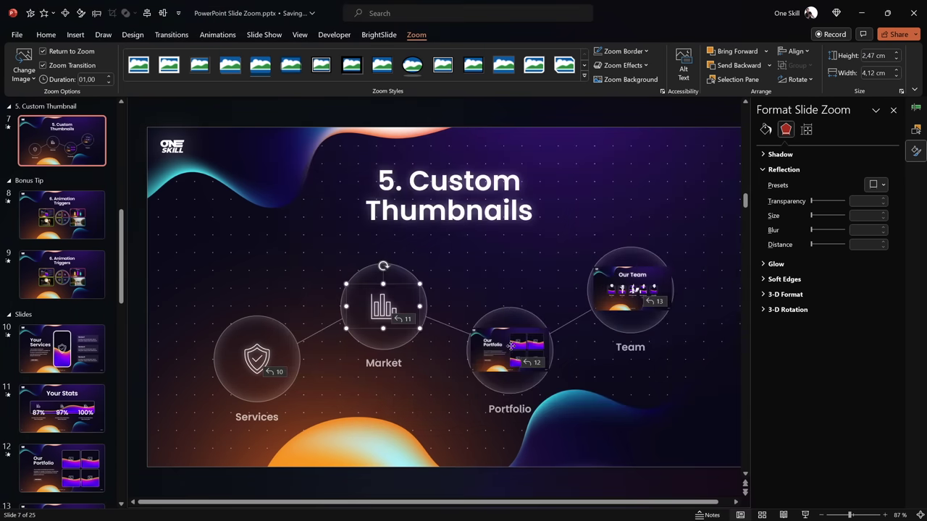
Replace the Portfolio and Team zoom thumbnails with transparent.png
click(24, 68)
click(44, 92)
click(351, 220)
click(648, 389)
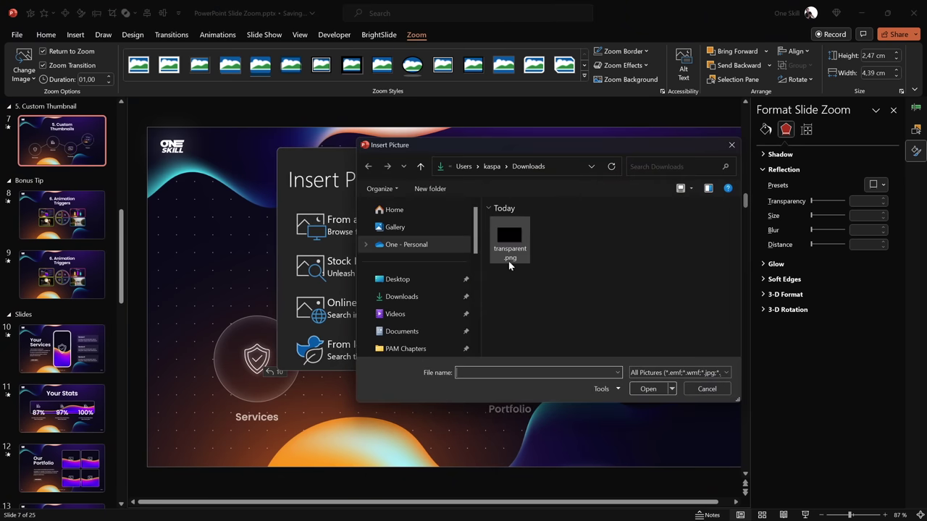
click(644, 389)
Deselect the zooms and start the slide show from this slide
click(505, 277)
key(Tab)
key(Tab)
key(Tab)
key(Tab)
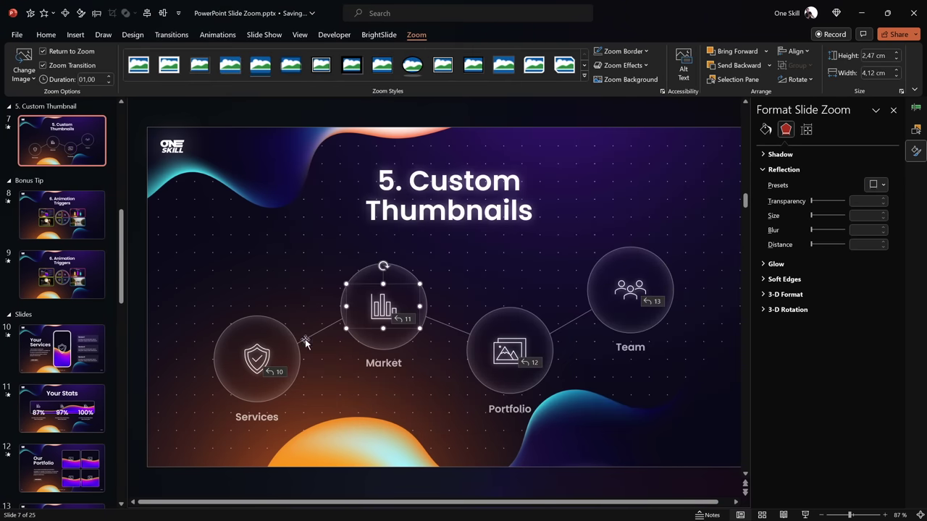
key(shift+F5)
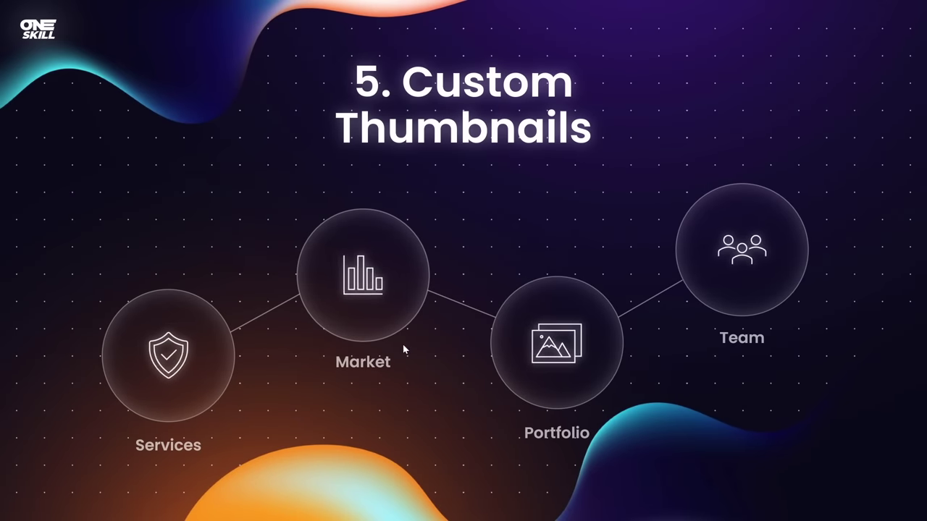
Zoom into the Services, Market, Portfolio and Team sections, returning to the overview each time
click(168, 355)
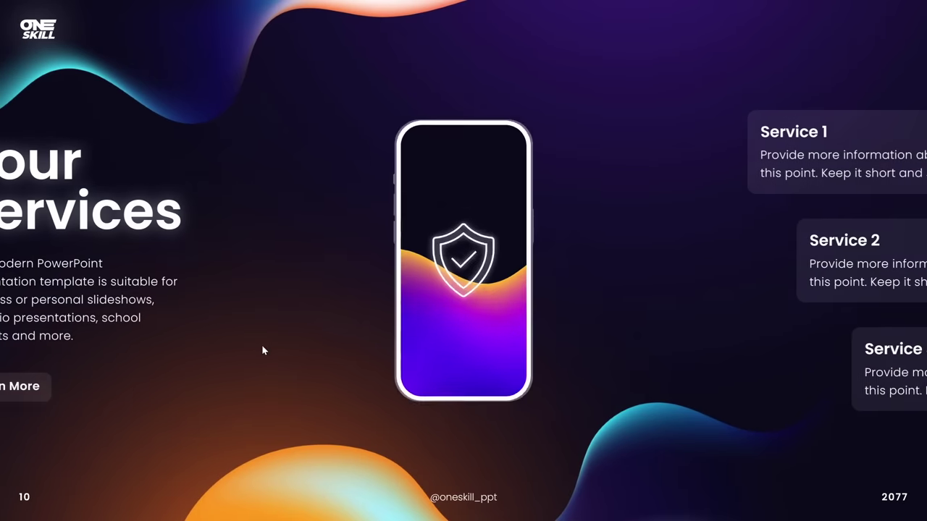
click(327, 328)
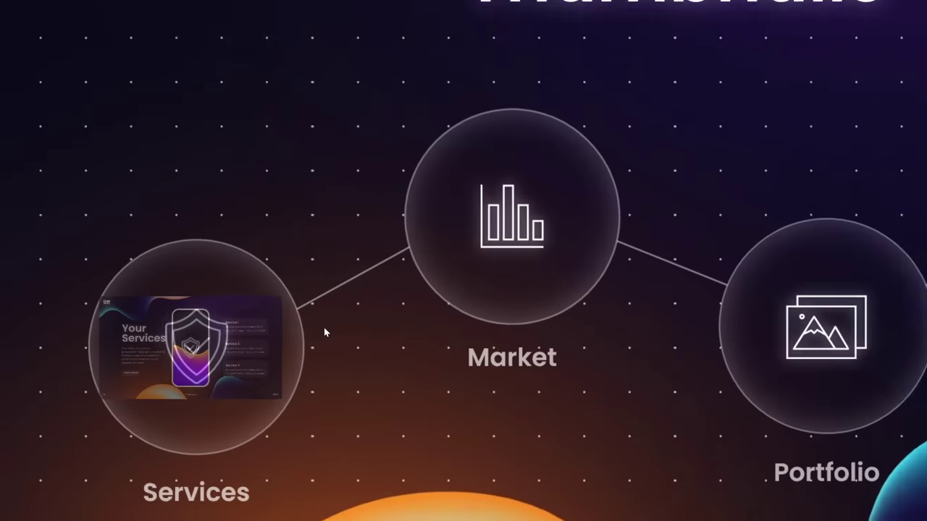
click(359, 281)
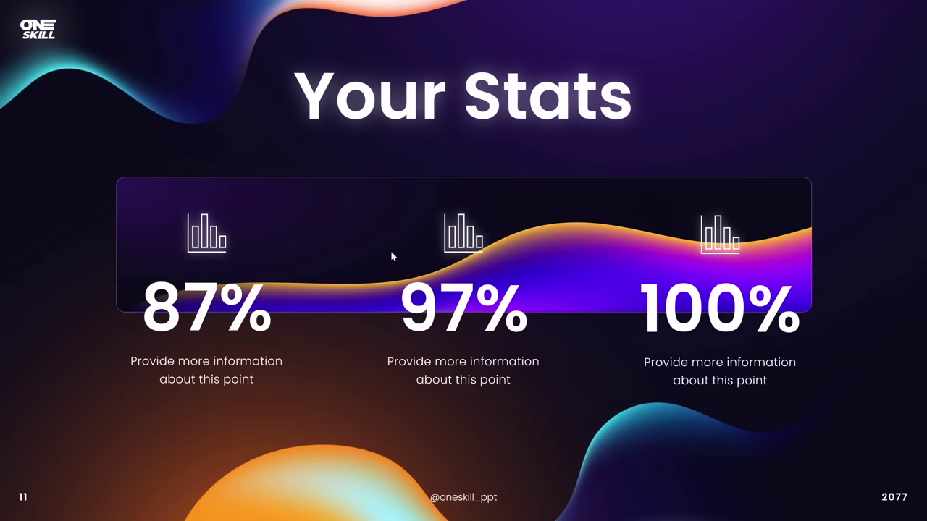
click(347, 356)
click(551, 350)
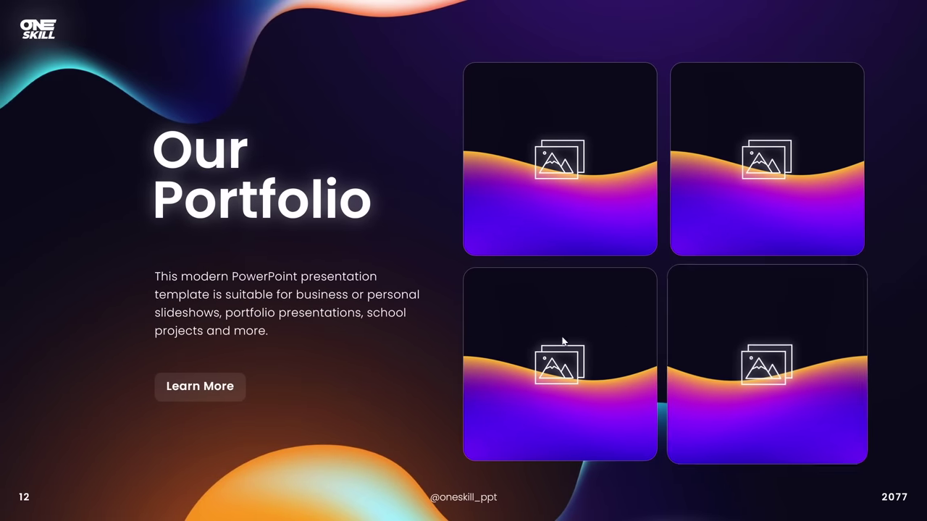
click(426, 255)
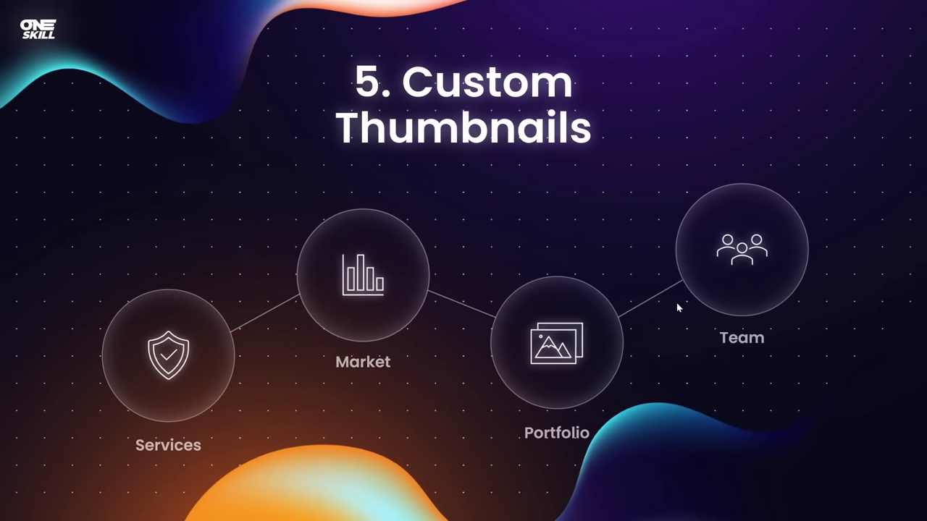
click(677, 302)
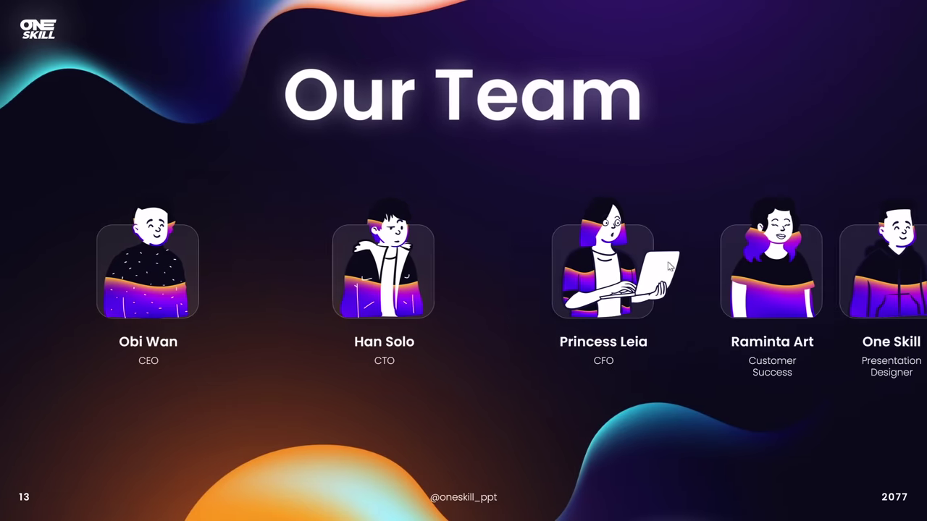
click(474, 411)
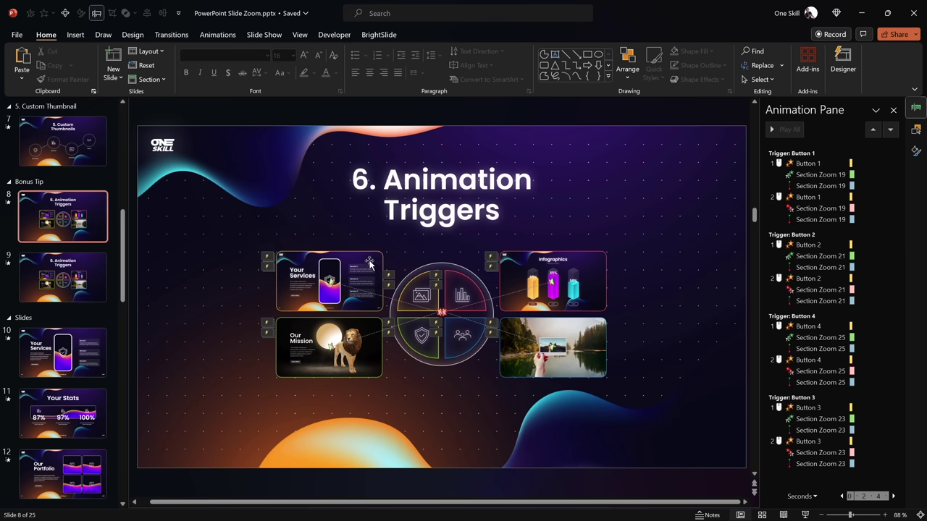
Review the Your Services, Our Mission, Infographics and lake-photo zoom animations, then present slide 8
click(366, 262)
click(354, 326)
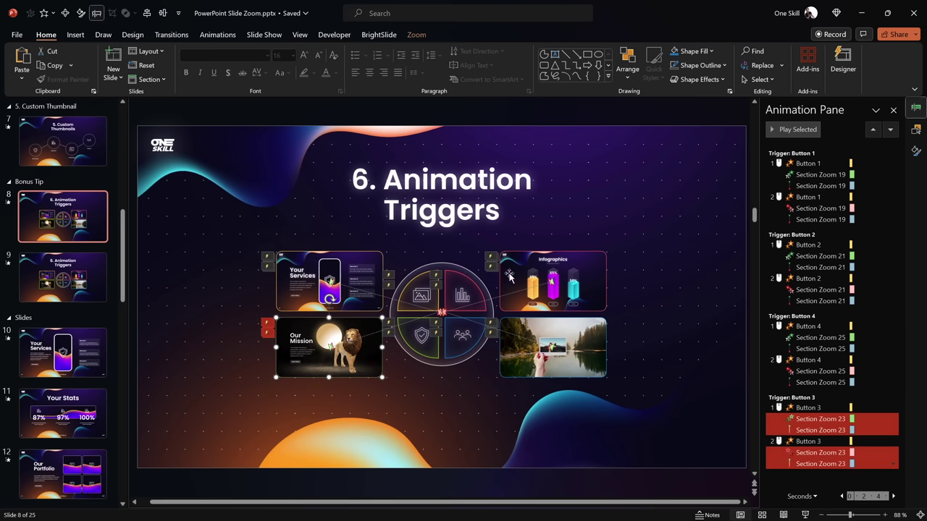
click(525, 263)
click(549, 327)
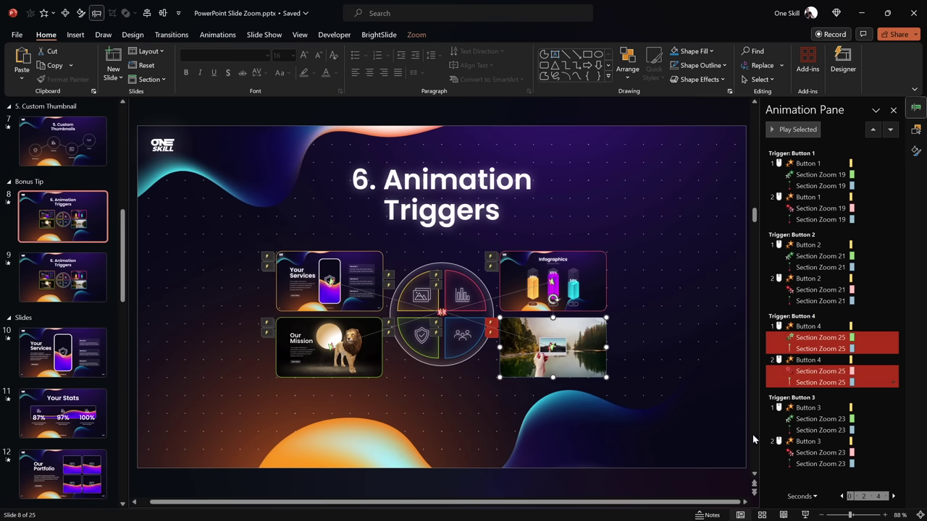
click(806, 515)
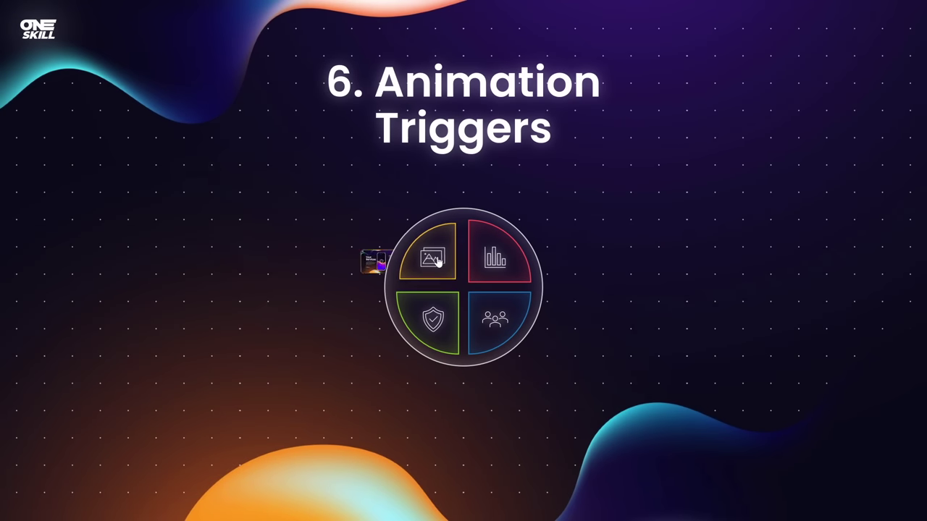
Click the quadrants to show and hide all four section zoom previews, twice over
click(441, 314)
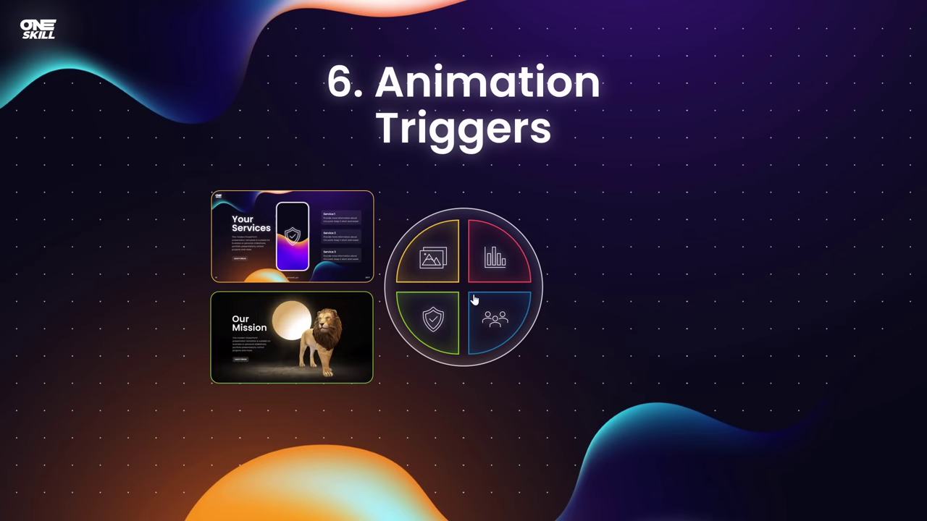
click(489, 262)
click(503, 324)
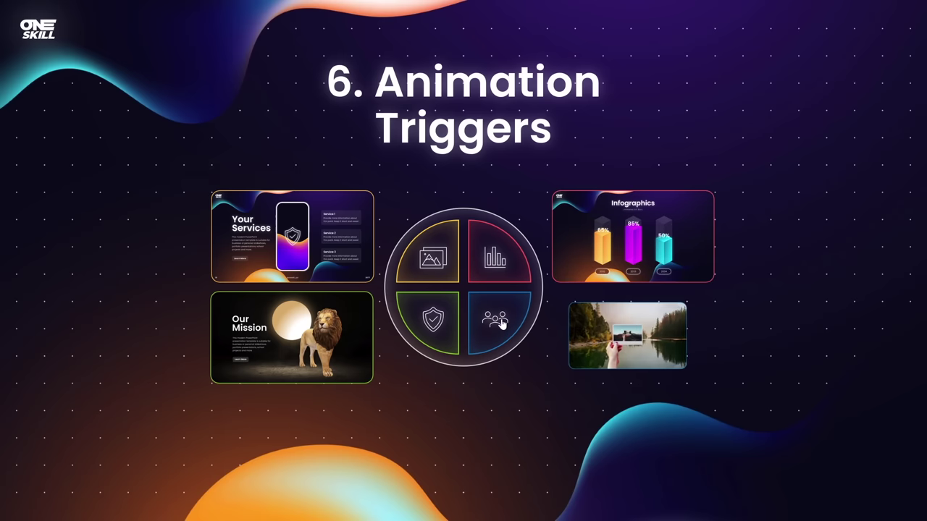
click(449, 321)
click(432, 255)
click(484, 254)
click(493, 309)
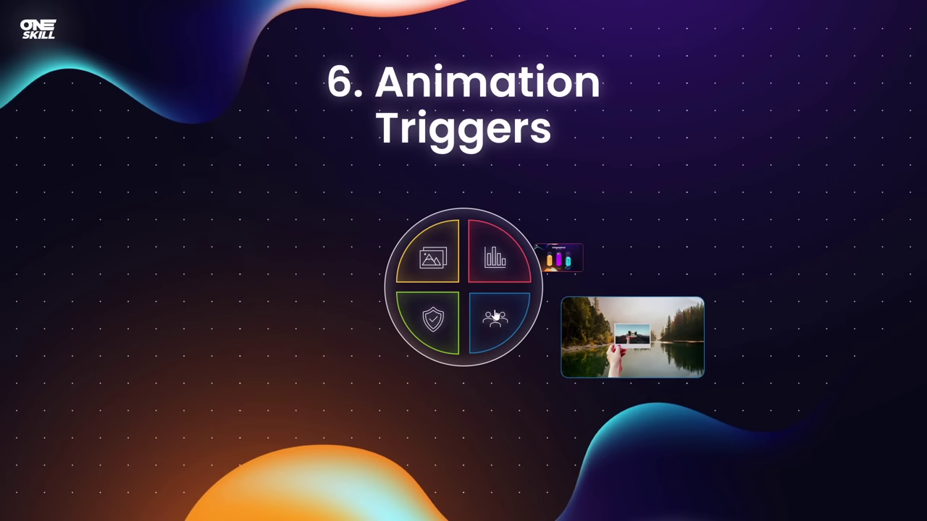
click(445, 316)
click(478, 279)
click(504, 314)
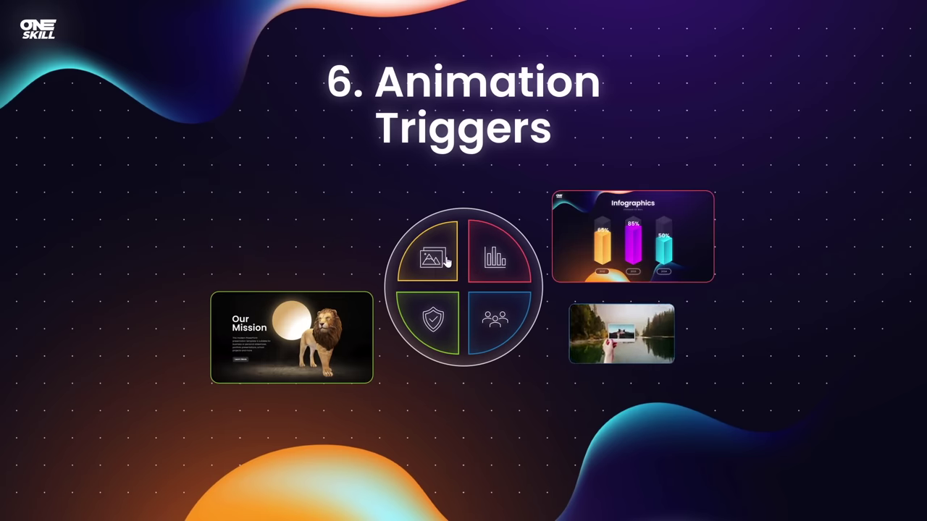
click(444, 263)
click(477, 279)
click(445, 316)
click(500, 319)
click(434, 261)
Toggle the four previews on and off once more, ending with Your Services shown
click(482, 282)
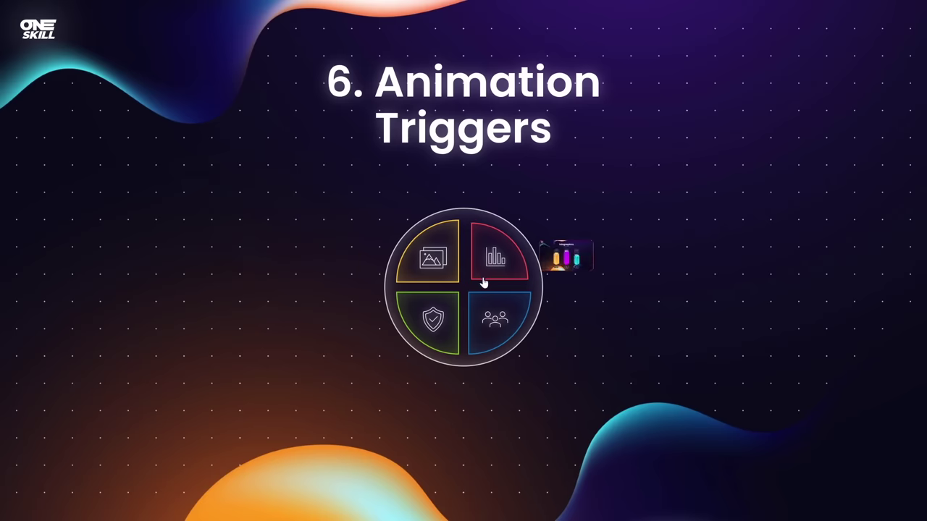
click(455, 328)
click(437, 269)
click(438, 269)
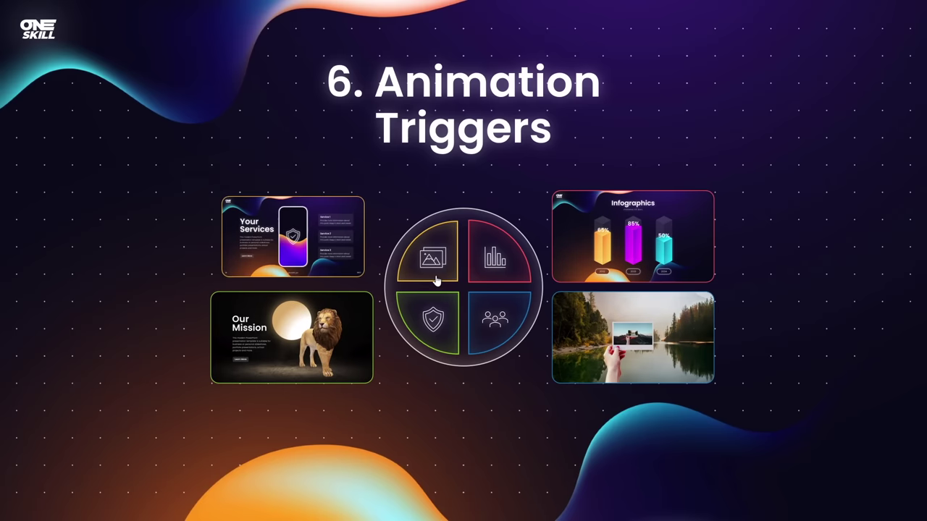
click(446, 326)
click(478, 321)
click(473, 256)
click(440, 257)
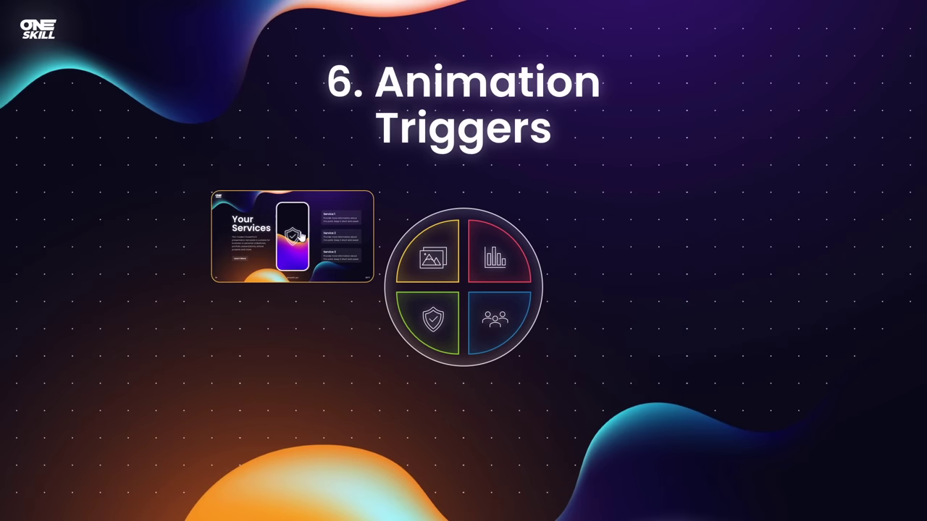
Zoom into Your Services and play through Your Stats, Our Portfolio and Our Team back to Animation Triggers
click(301, 236)
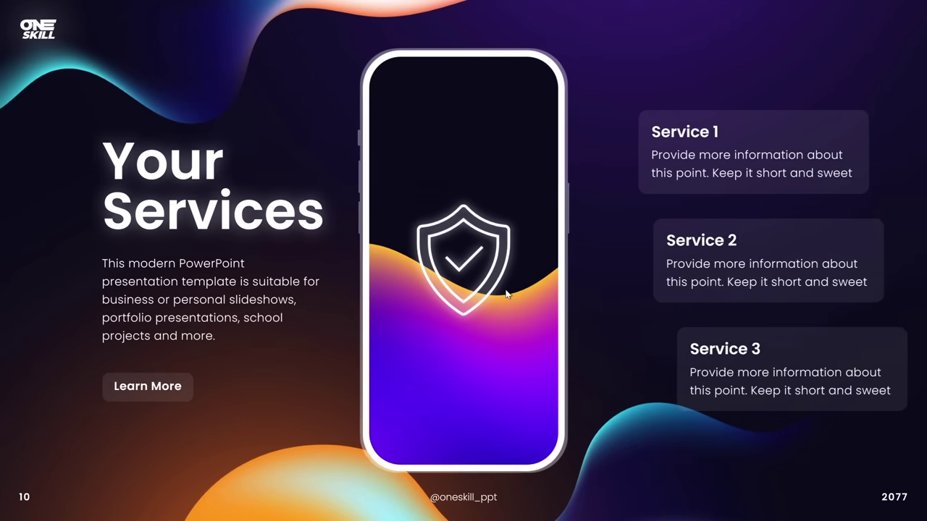
click(583, 229)
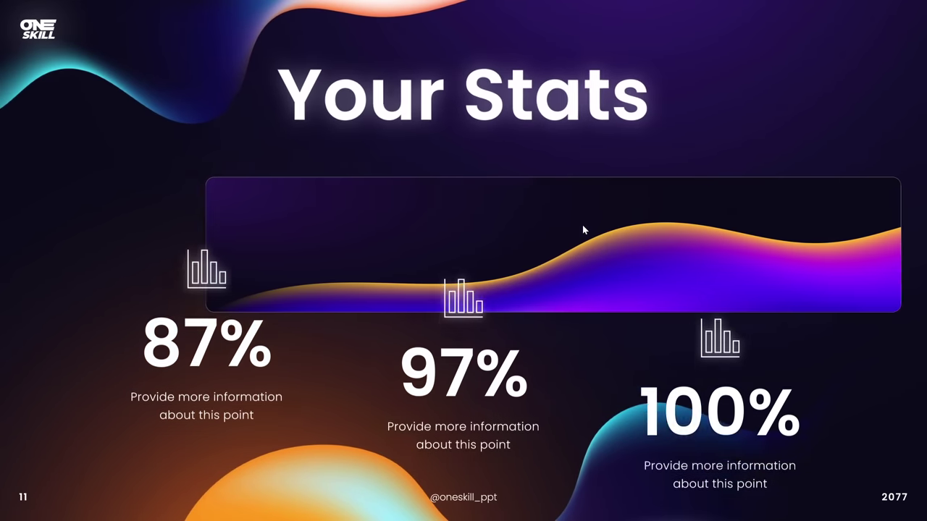
click(321, 337)
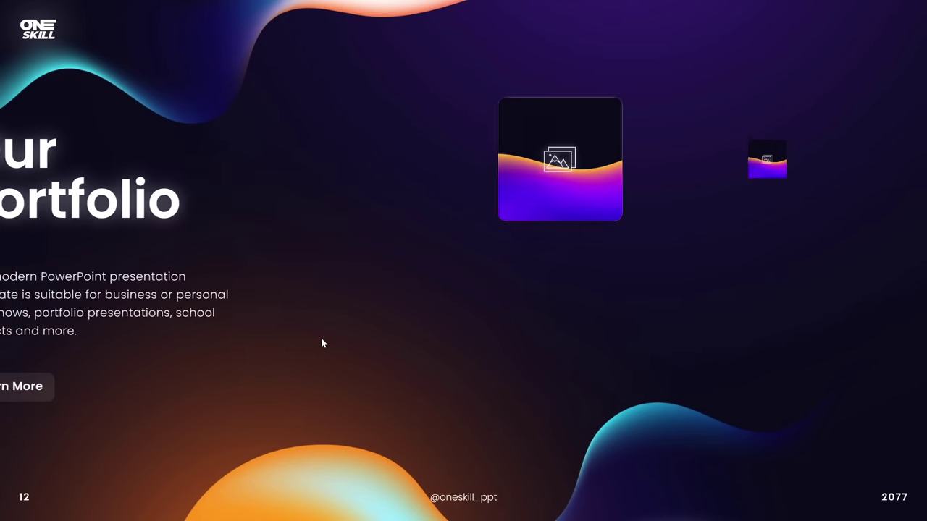
click(413, 233)
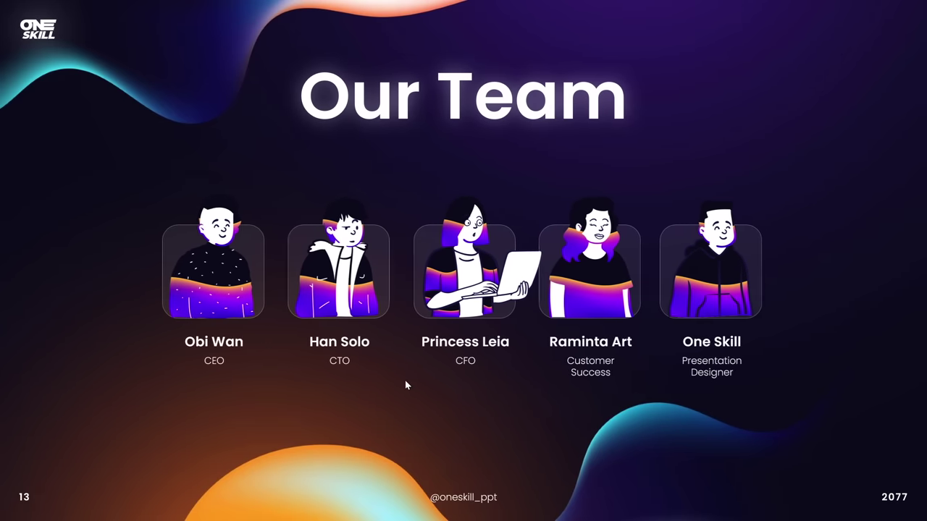
click(402, 378)
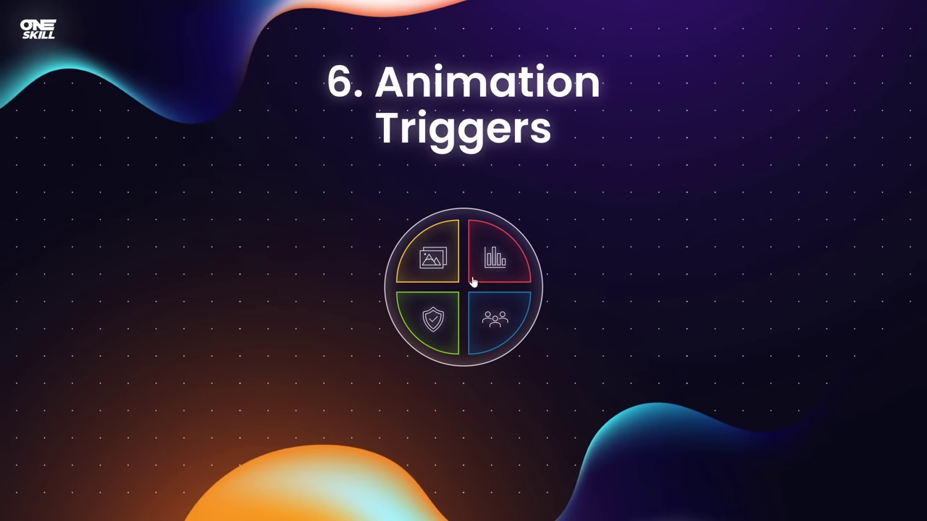
Open the Infographics section and play through to Half Doughnut Charts and back
click(483, 259)
click(577, 242)
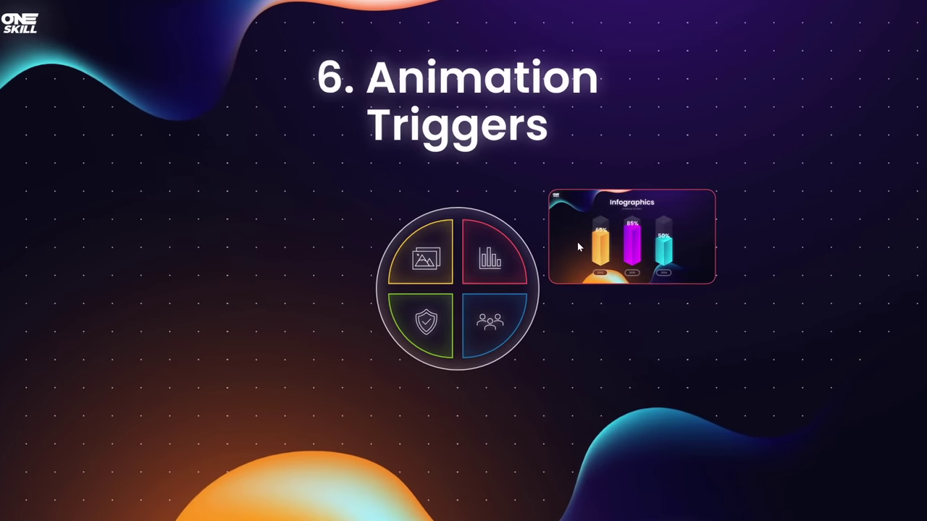
click(559, 270)
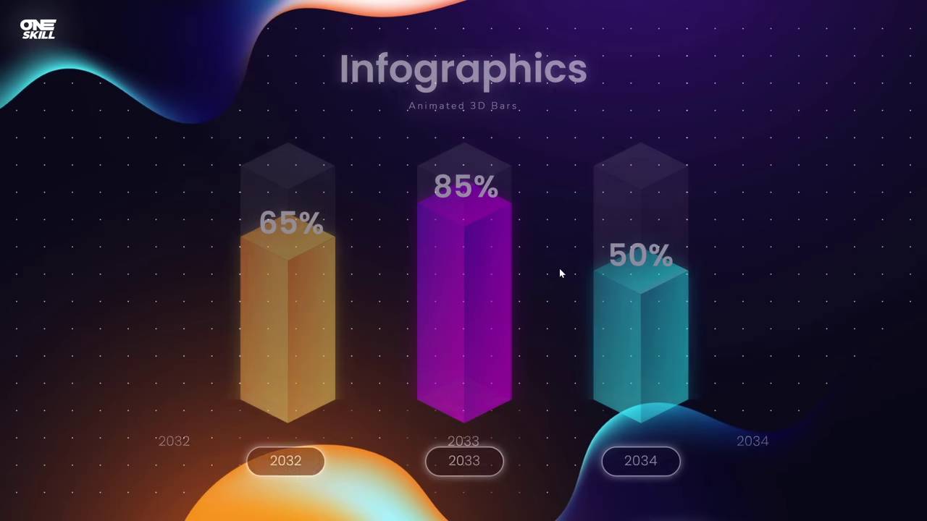
click(355, 173)
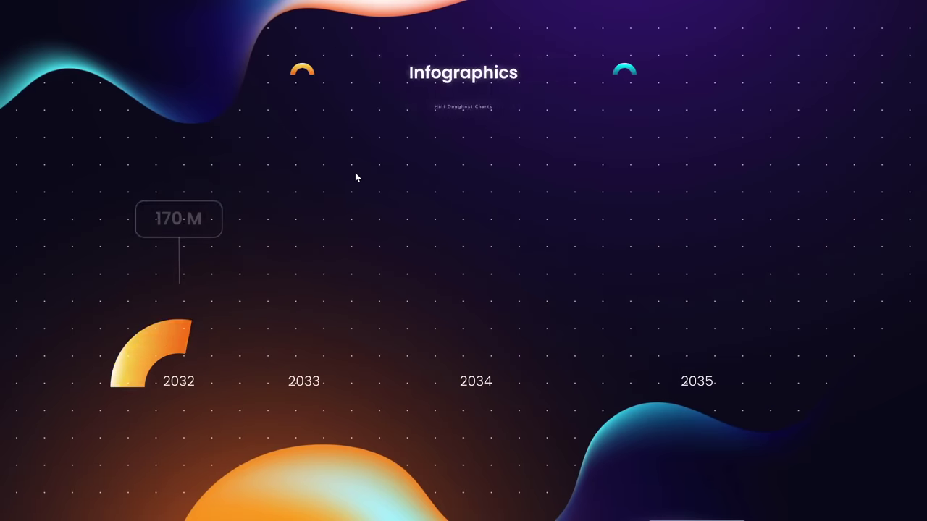
click(390, 245)
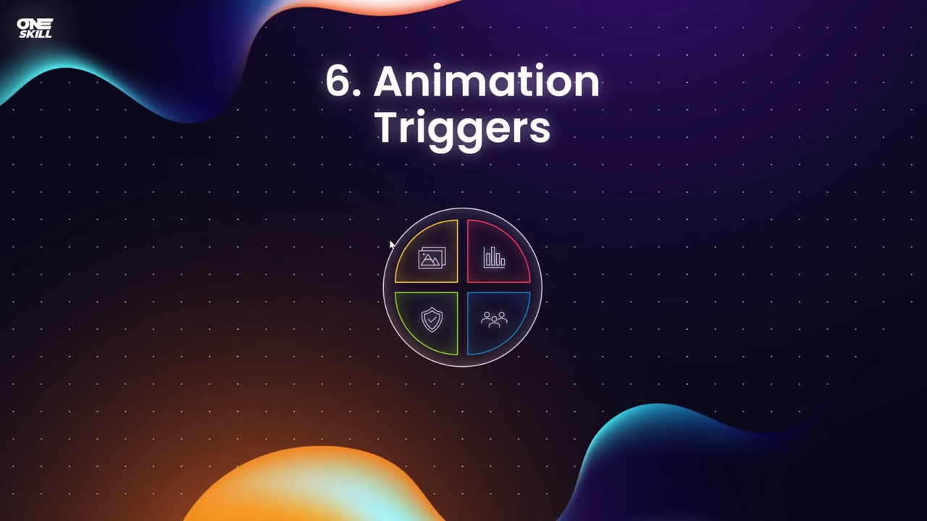
Reveal all four previews, then play the Our Mission section through Our Values and back
click(431, 313)
click(494, 313)
click(497, 261)
click(435, 257)
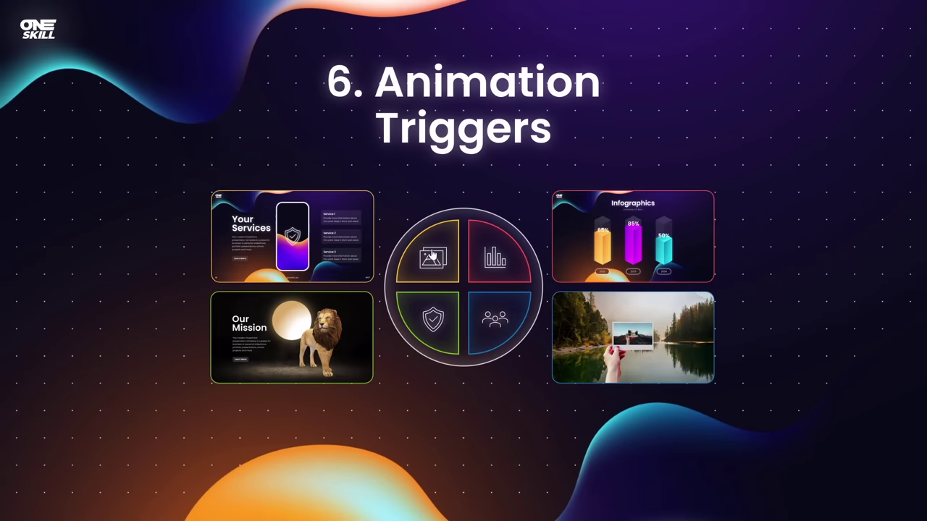
click(296, 329)
click(378, 325)
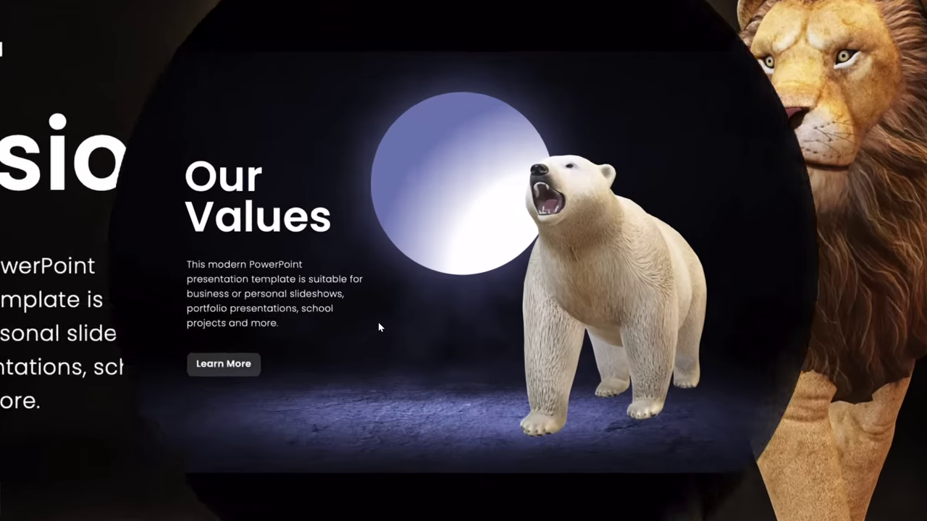
click(378, 327)
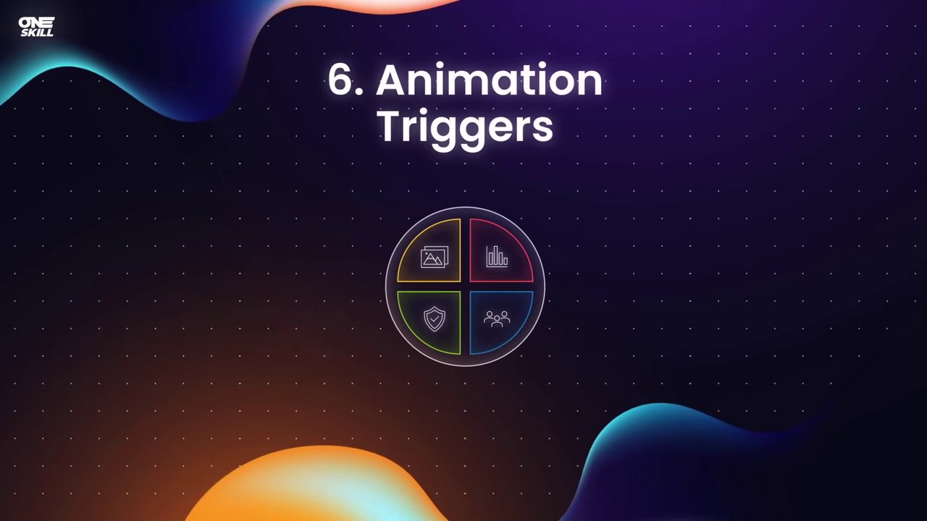
Reveal the lake photo and zoom through its mountain and nested polaroid slides back to Animation Triggers
click(509, 318)
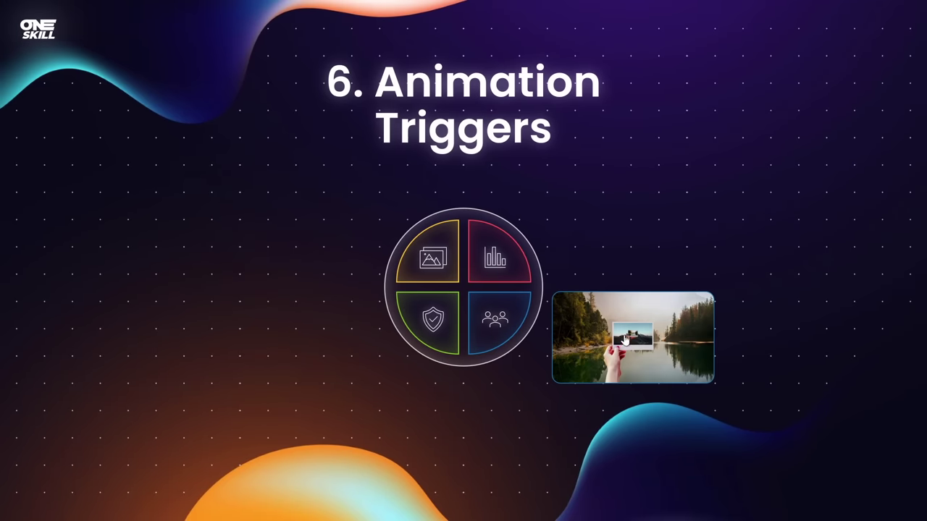
click(624, 340)
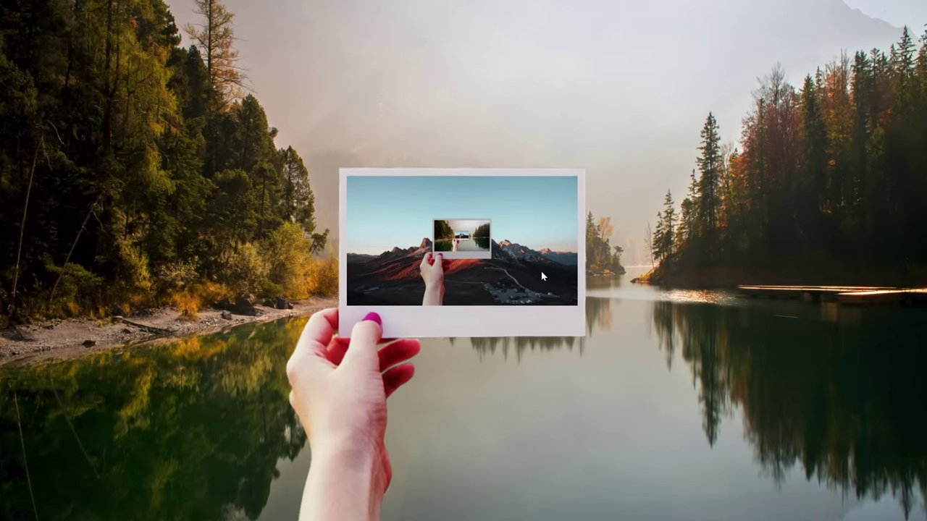
click(540, 271)
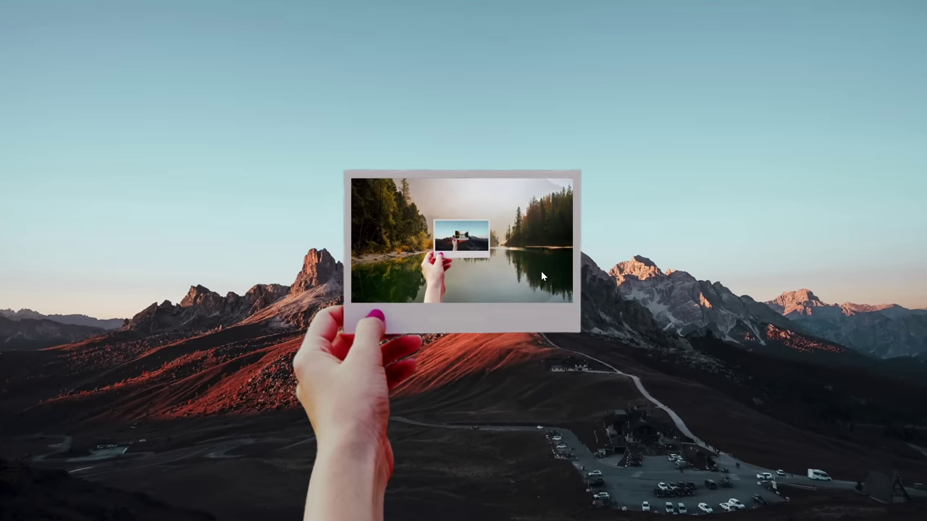
click(536, 275)
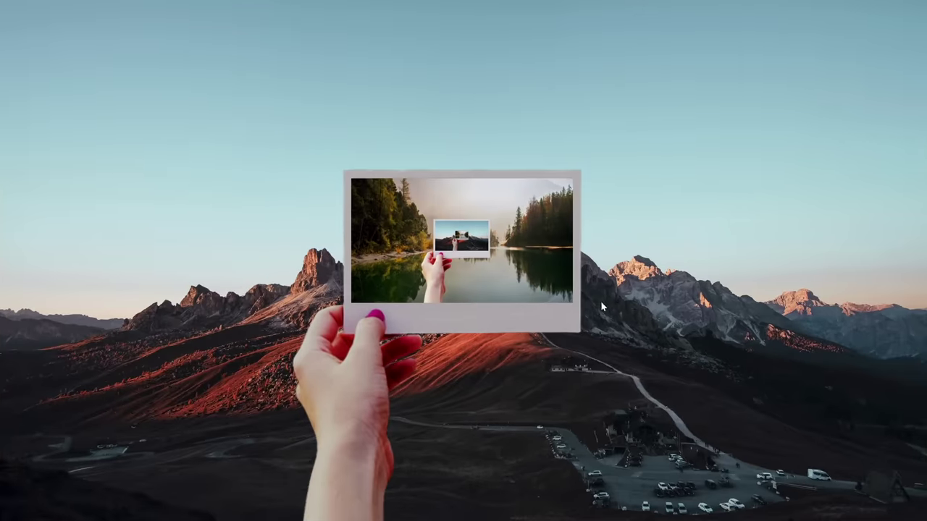
click(600, 301)
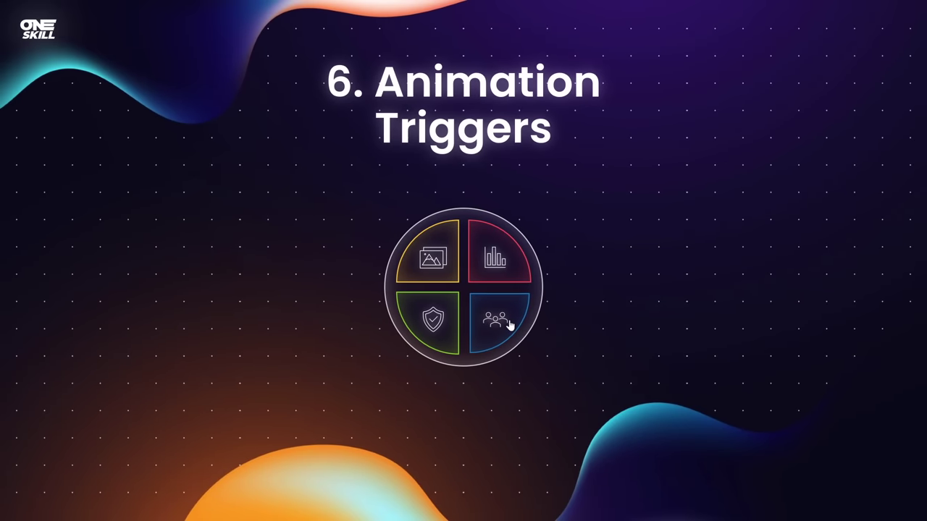
Show and hide all four previews, leaving Your Services shown
click(509, 325)
click(452, 326)
click(430, 262)
click(494, 262)
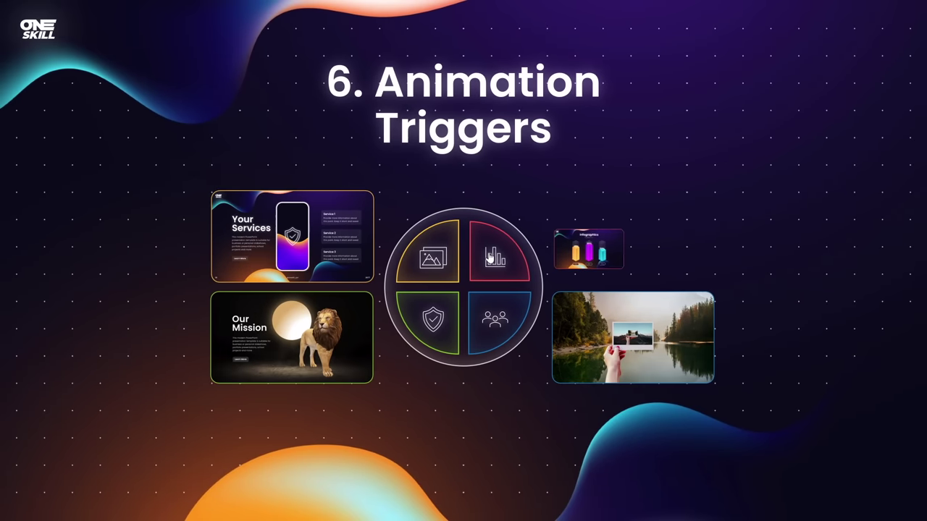
click(499, 318)
click(434, 322)
click(431, 257)
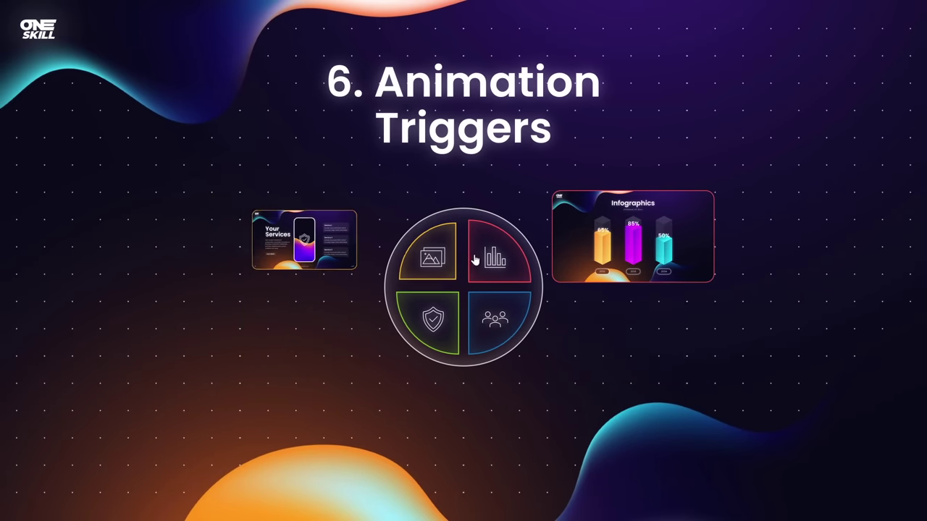
click(491, 261)
click(430, 262)
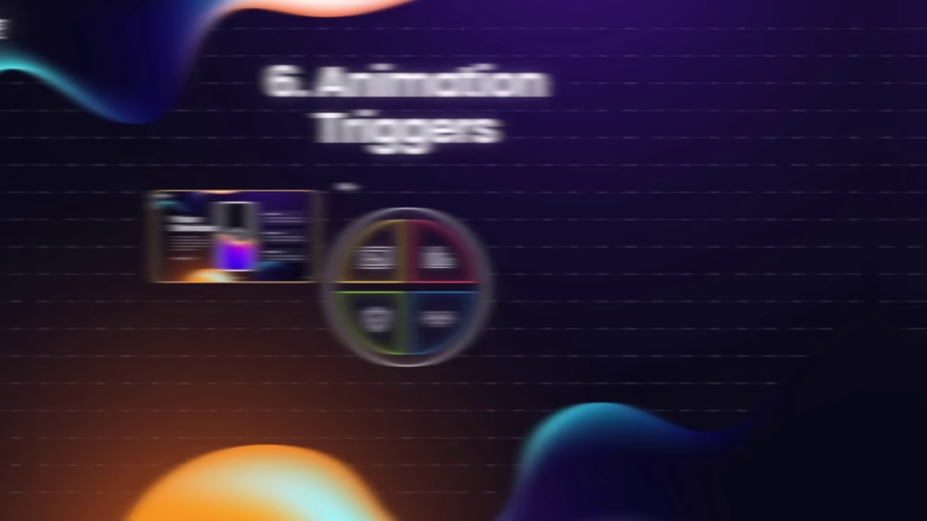
Exit the show and delete three of slide 9's zooms, keeping Your Services
key(Escape)
click(81, 316)
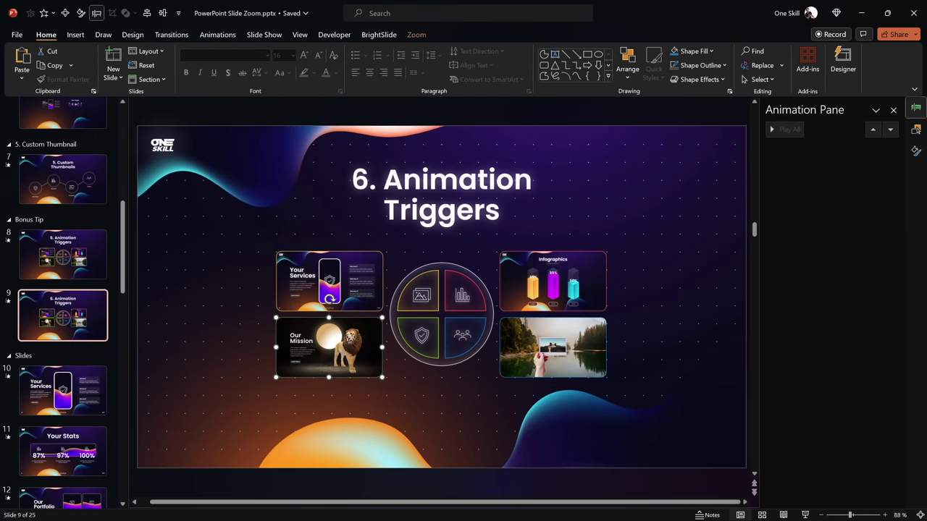
key(Delete)
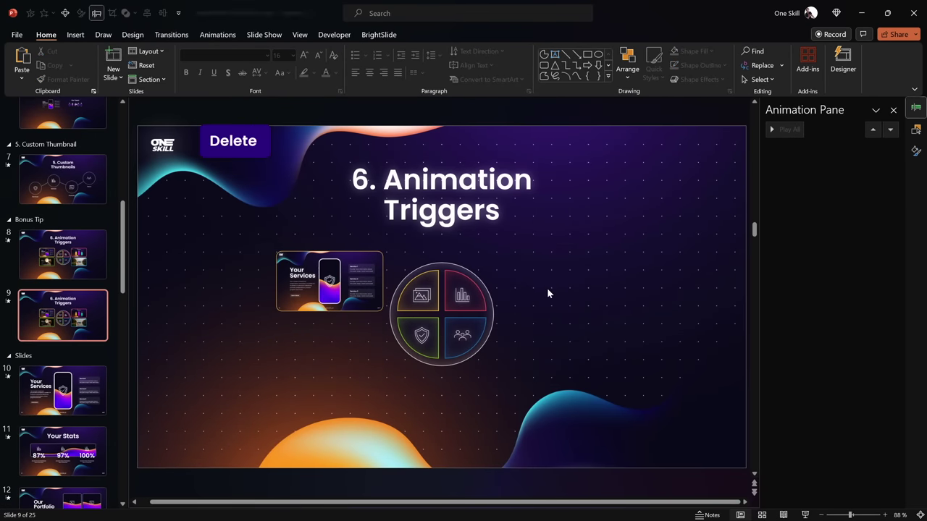
click(354, 281)
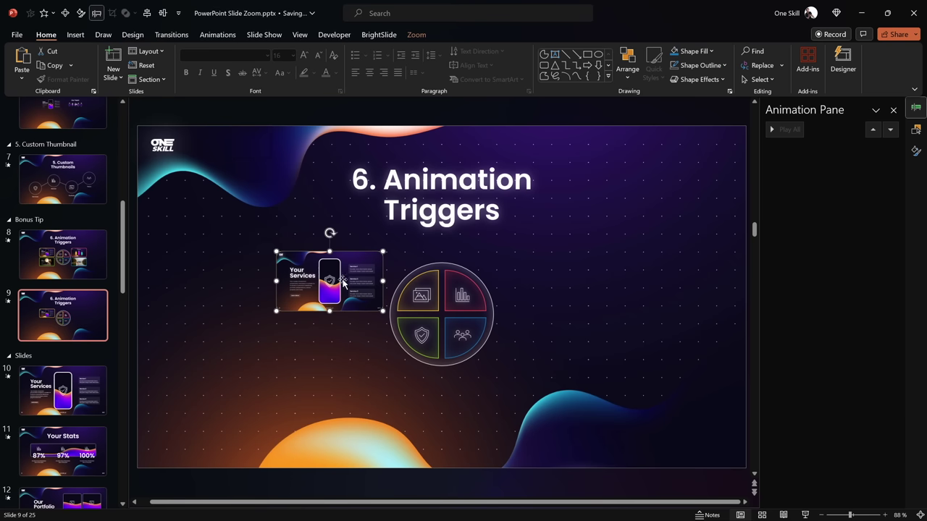
Enlarge the slide view, show the Selection Pane and select the yellow quadrant button group
click(917, 112)
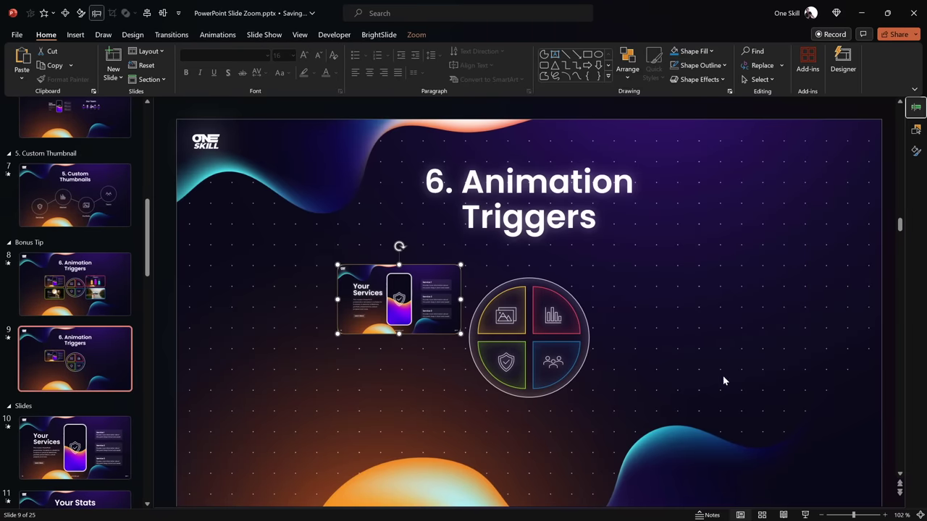
ctrl+scroll(539, 365, up, 2)
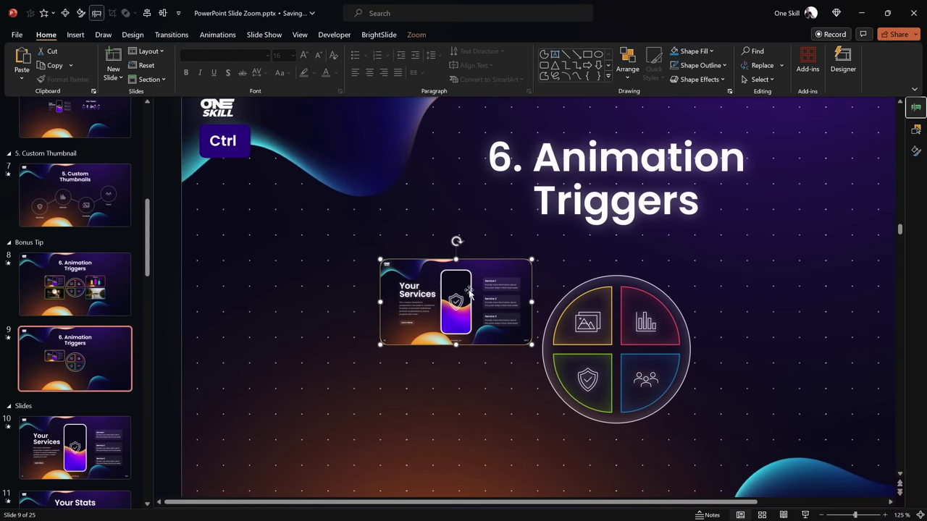
click(916, 129)
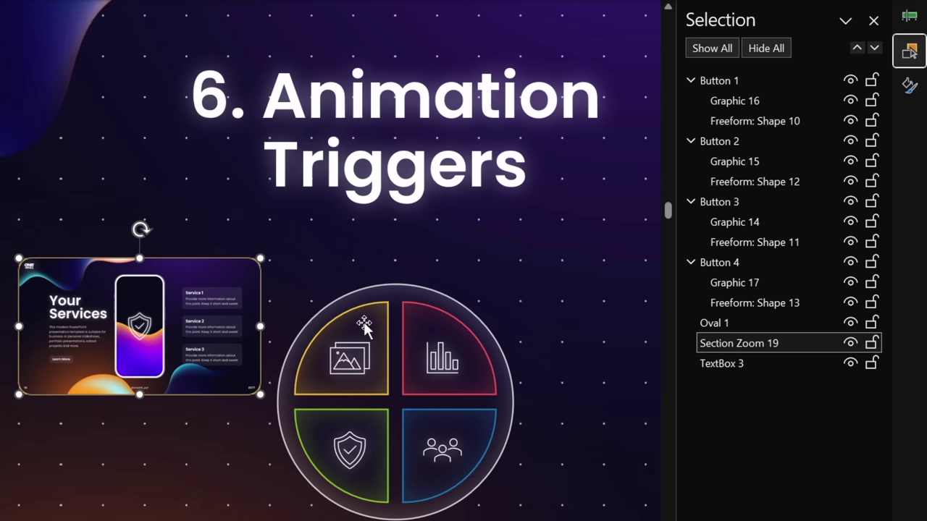
click(365, 327)
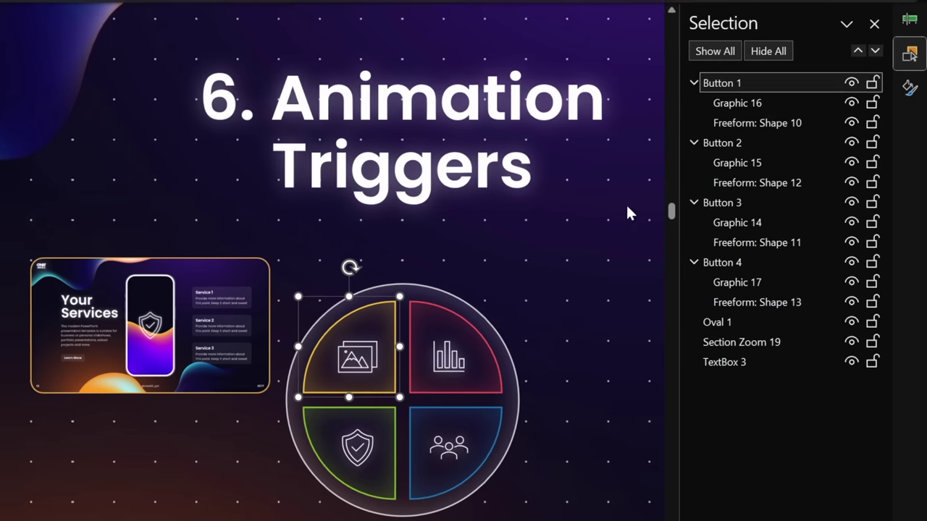
Give the Your Services zoom a Basic Zoom entrance animation
click(627, 210)
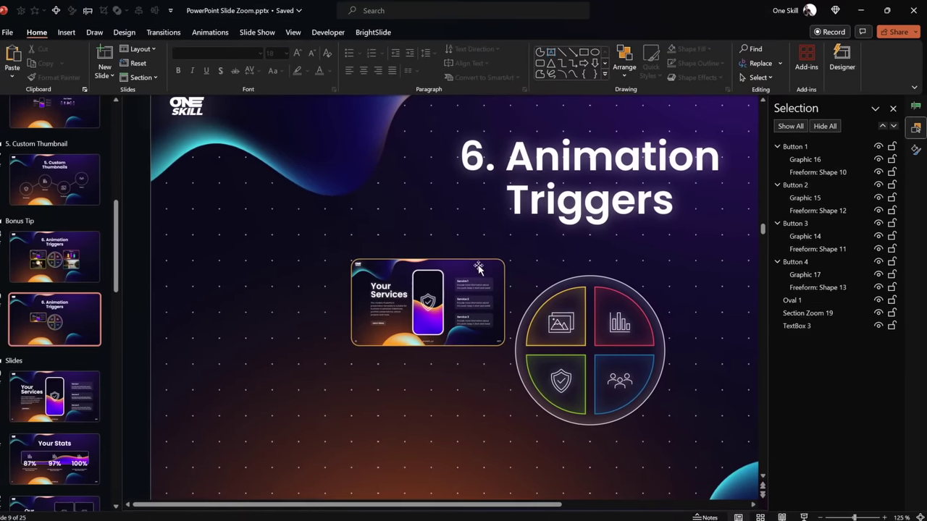
click(478, 267)
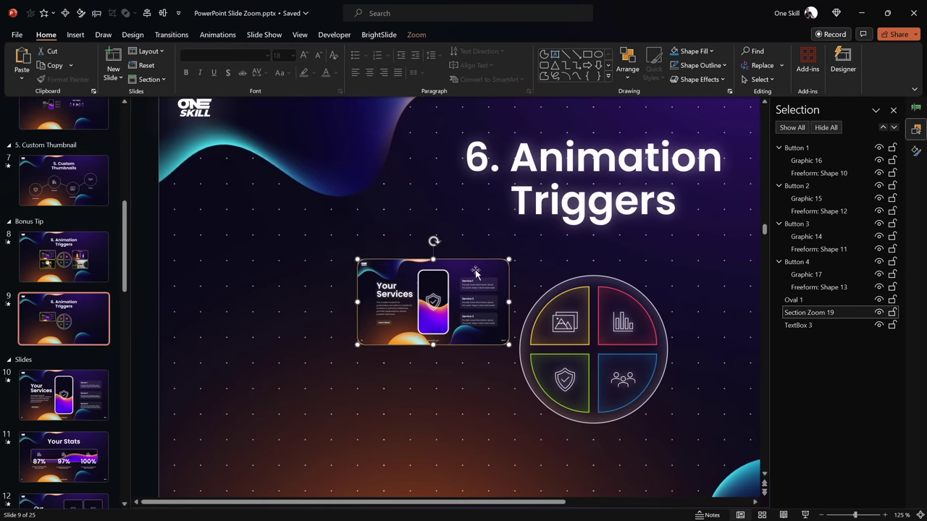
click(916, 108)
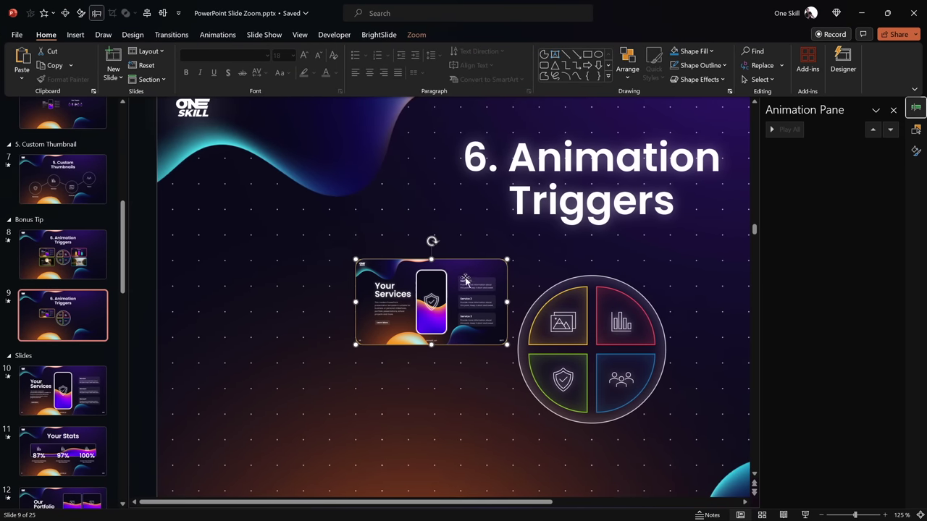
click(217, 36)
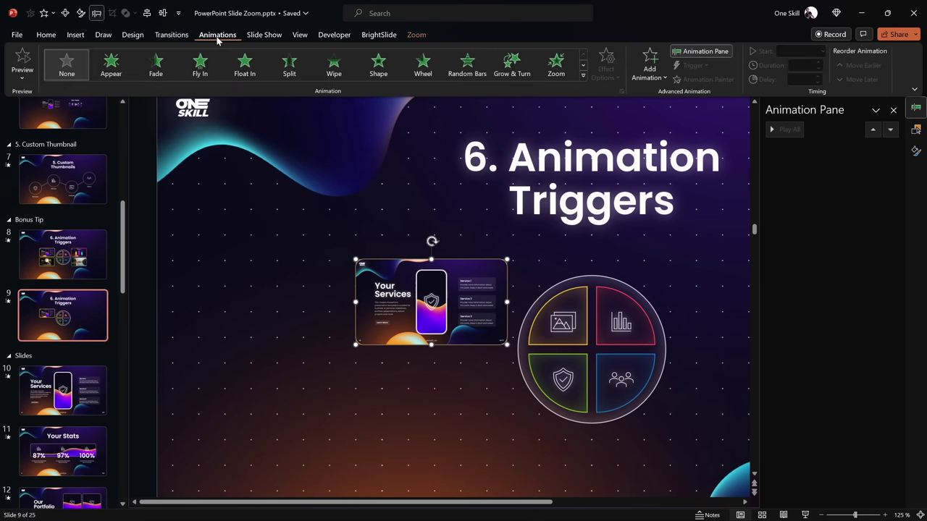
click(649, 69)
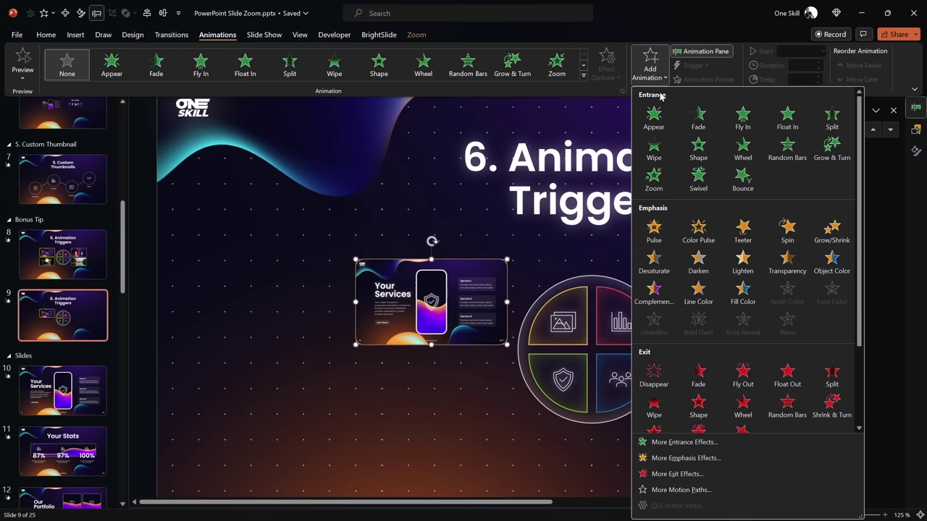
click(684, 442)
drag(461, 143, 561, 149)
click(523, 317)
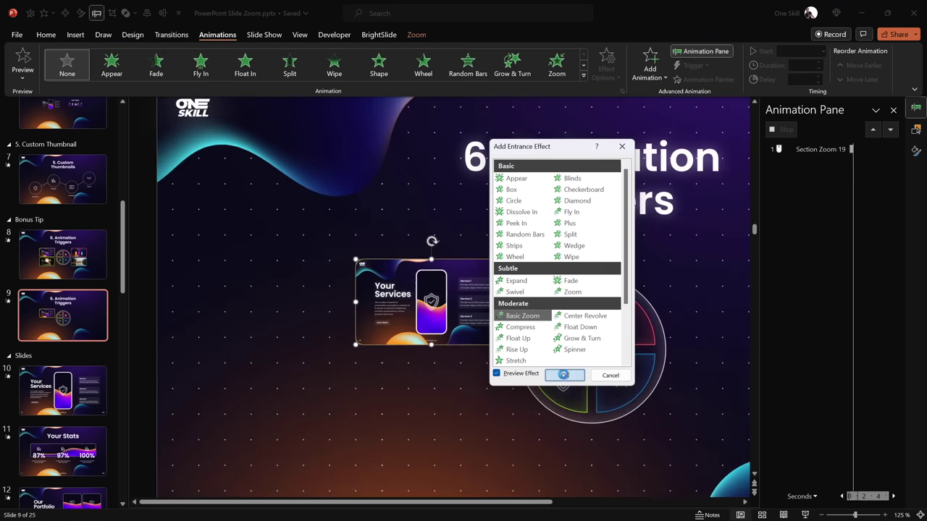
click(564, 375)
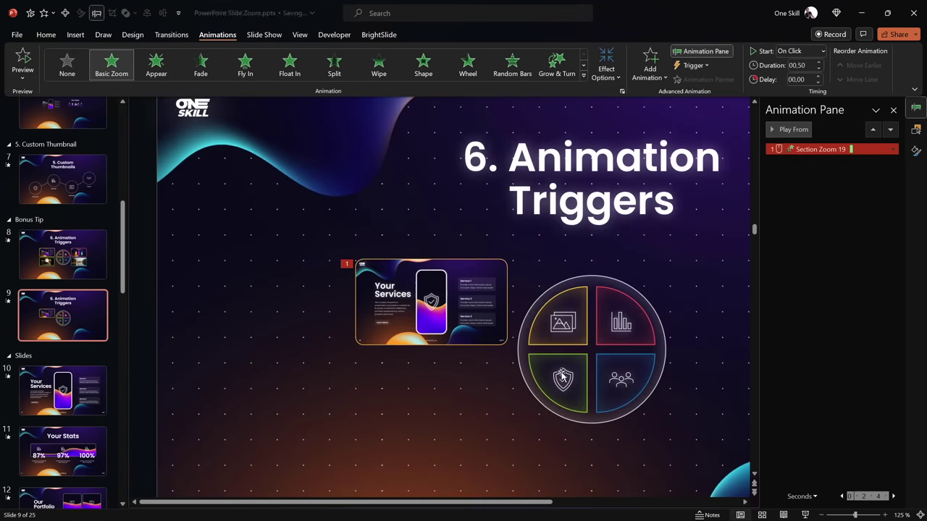
Preview the Basic Zoom entrance and compare its 0.70 s duration with slide 8's Section Zoom 19
click(789, 130)
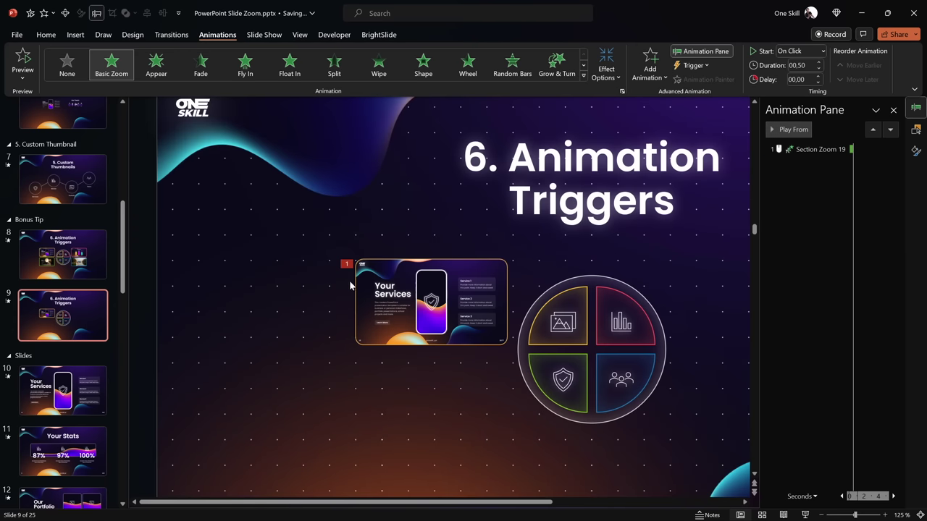
click(60, 267)
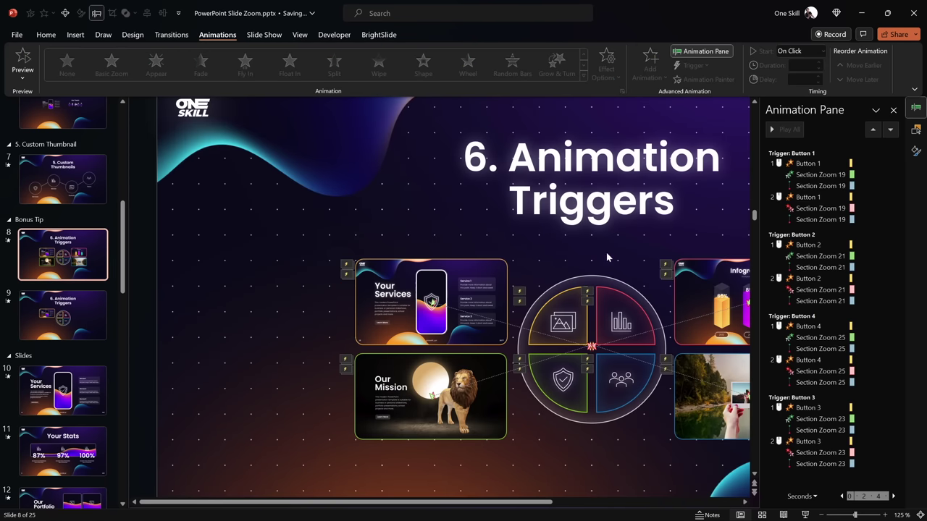
click(805, 176)
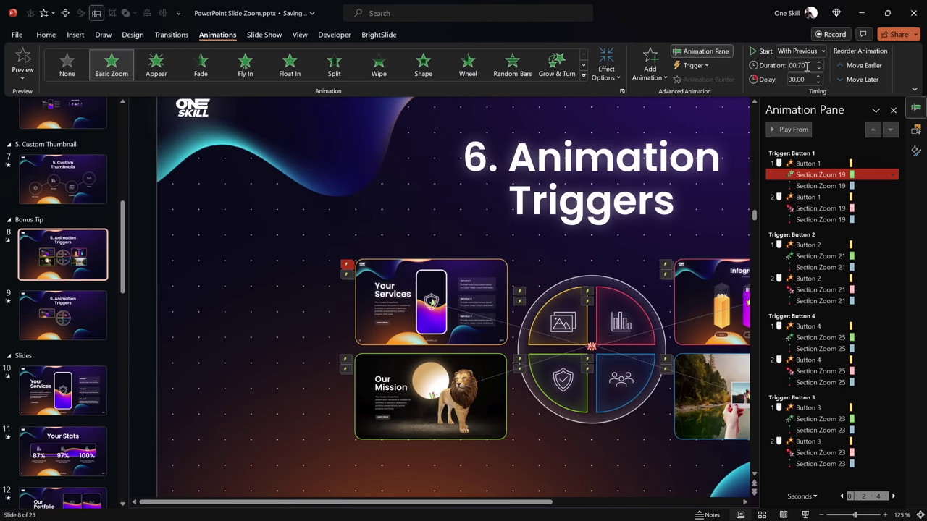
click(82, 317)
click(422, 283)
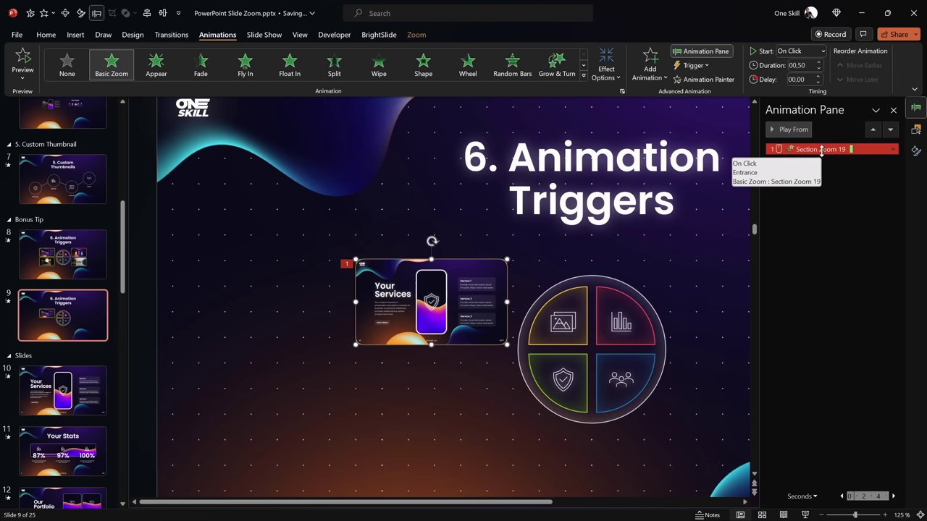
double_click(810, 65)
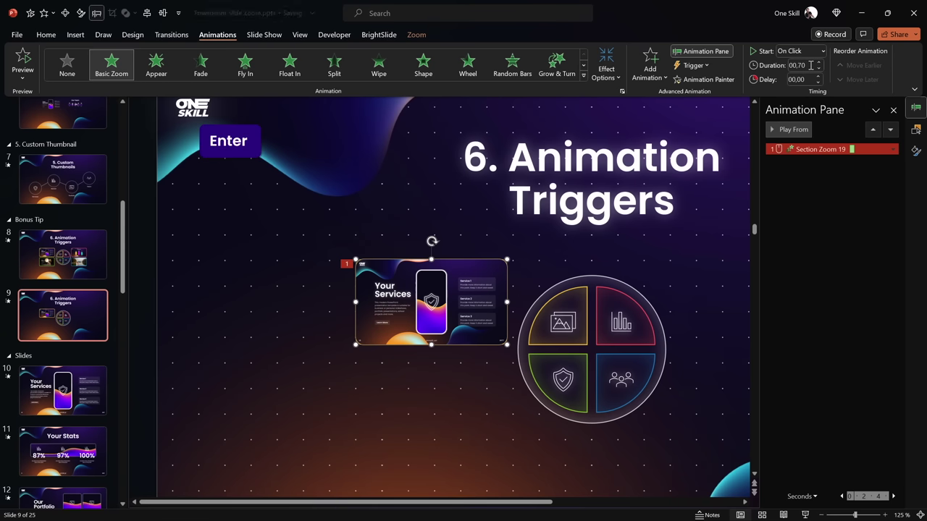
Reselect the Your Services zoom and preview its entrance animation again
click(533, 262)
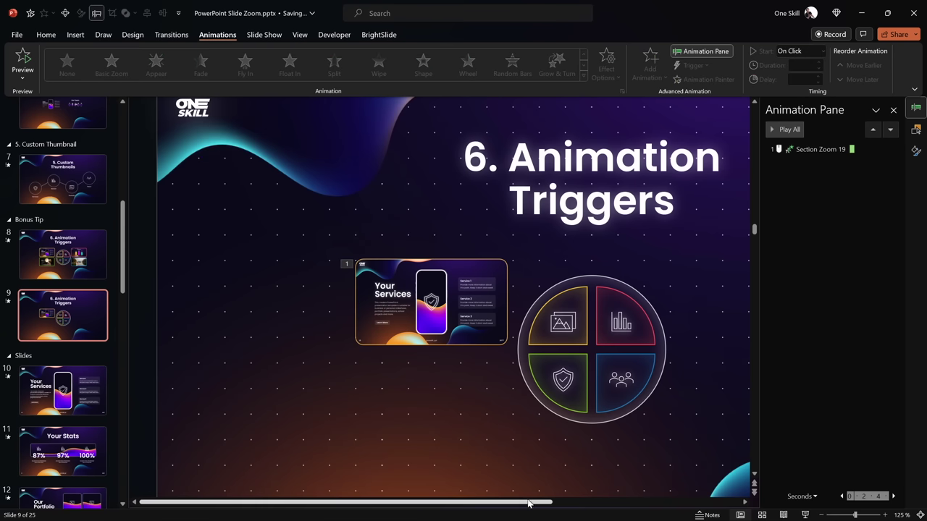
drag(532, 501, 565, 505)
click(392, 292)
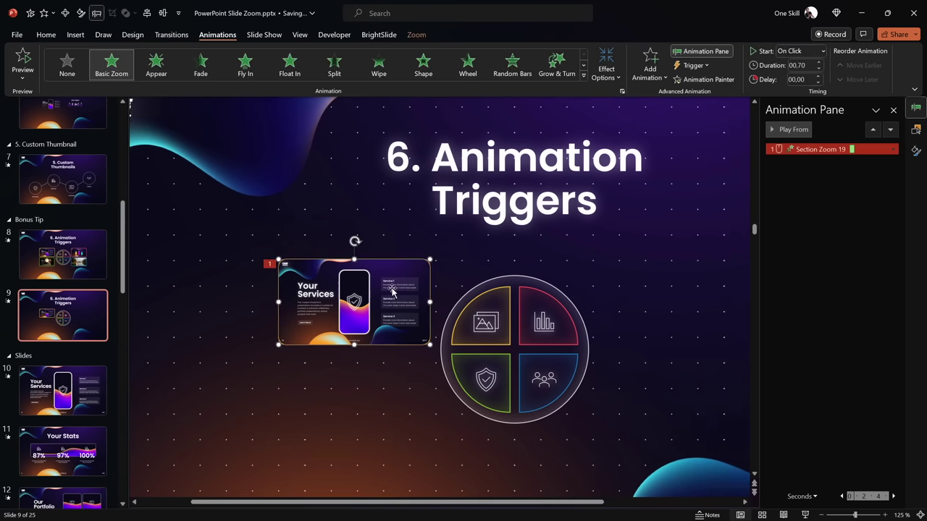
click(792, 131)
Add a Lines motion path to the Your Services zoom ending at the circle's centre
click(652, 72)
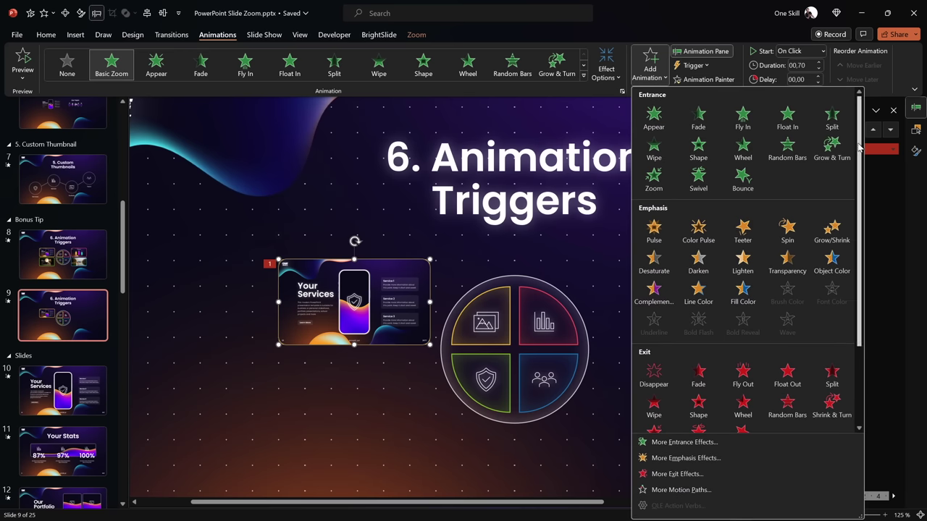
drag(861, 169, 868, 246)
click(653, 379)
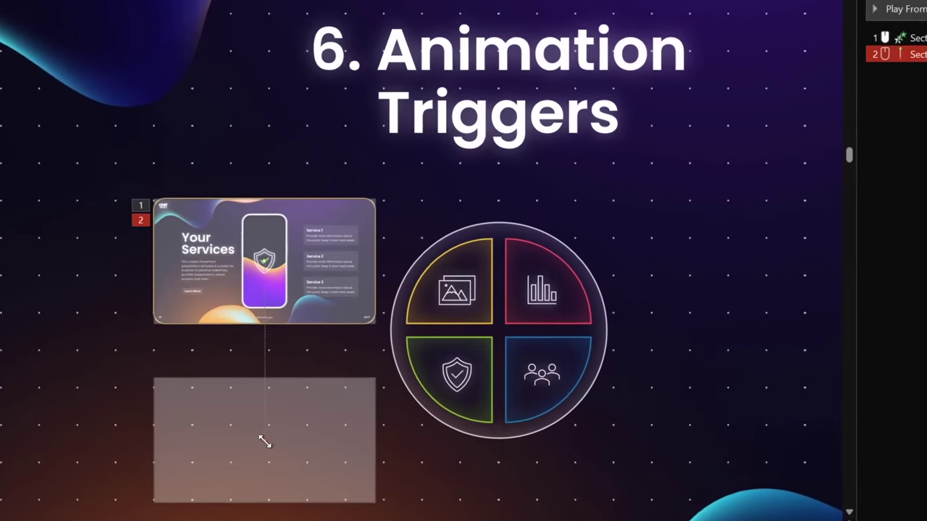
drag(264, 441, 499, 330)
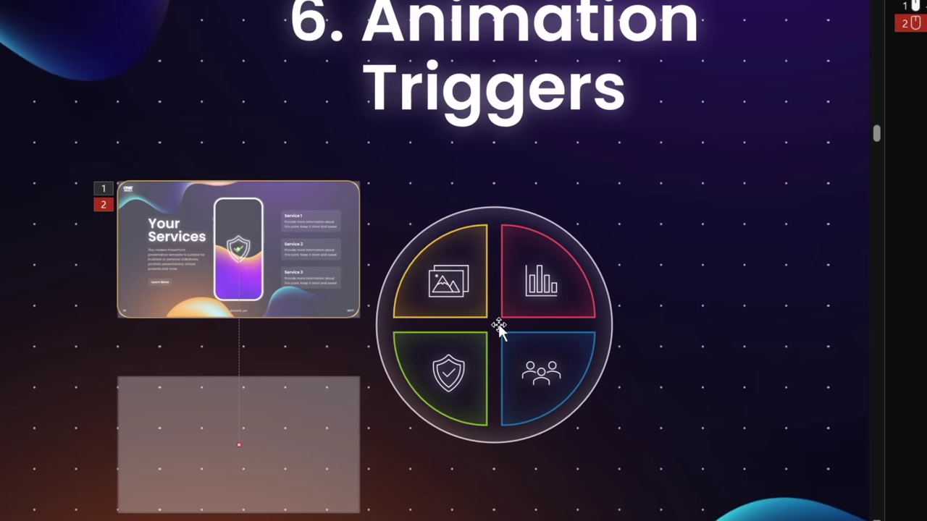
drag(237, 446, 490, 363)
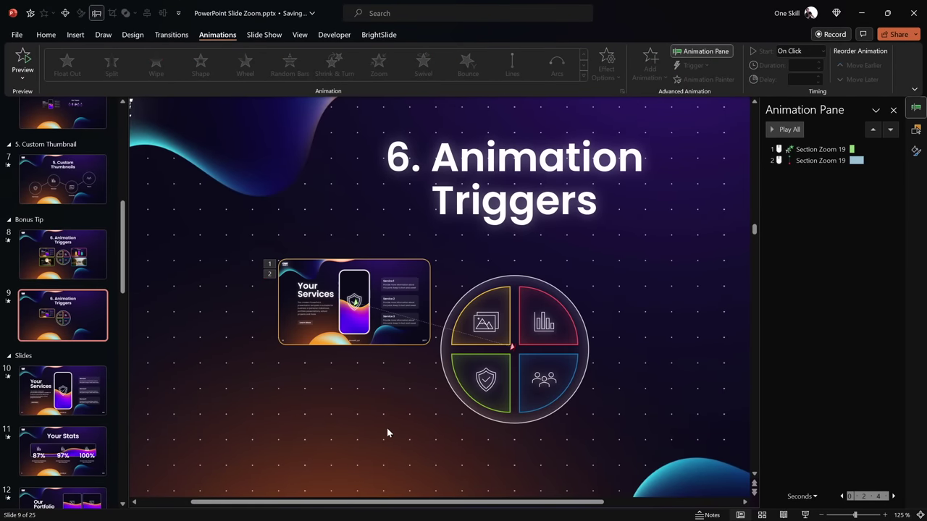
Reverse the path direction so it starts from the circle, and start it With Previous
click(479, 341)
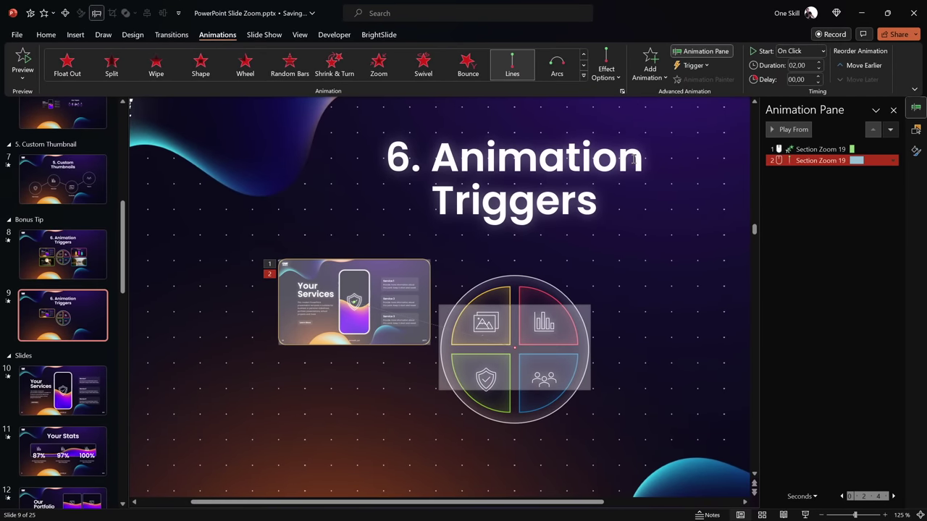
click(606, 70)
click(655, 331)
click(414, 414)
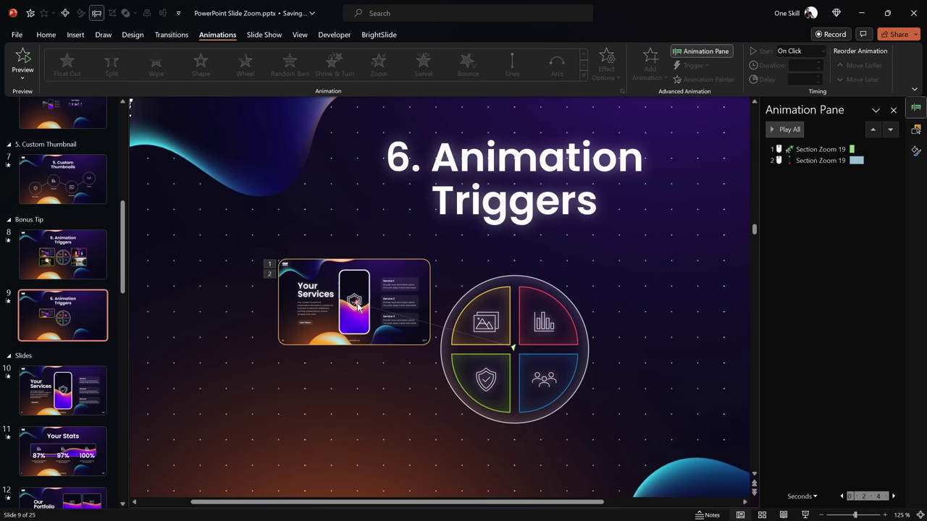
click(803, 160)
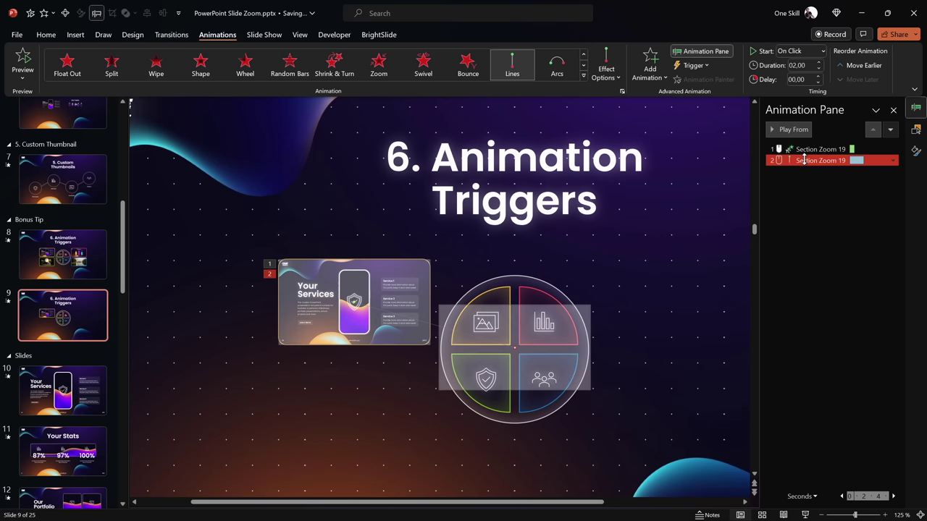
click(816, 50)
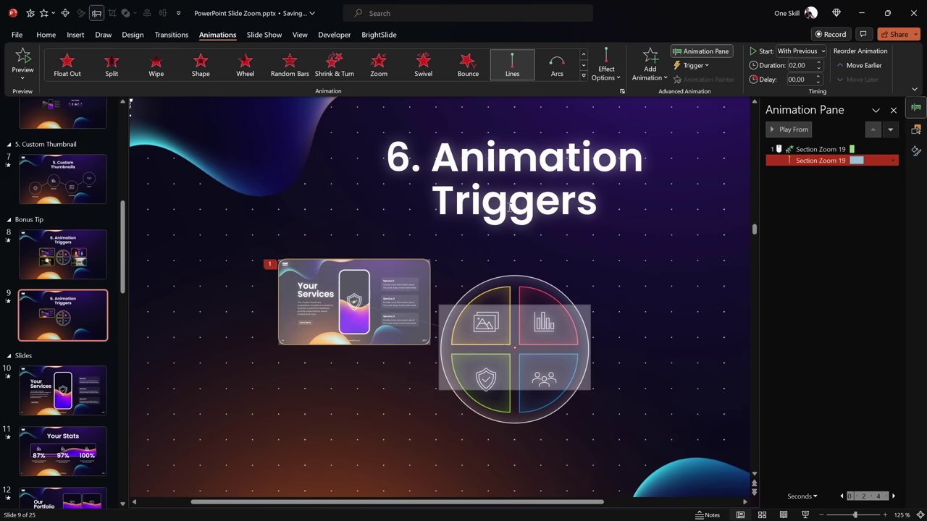
Inspect the reference motion path's effect settings on slide 8, then return to slide 9
click(87, 259)
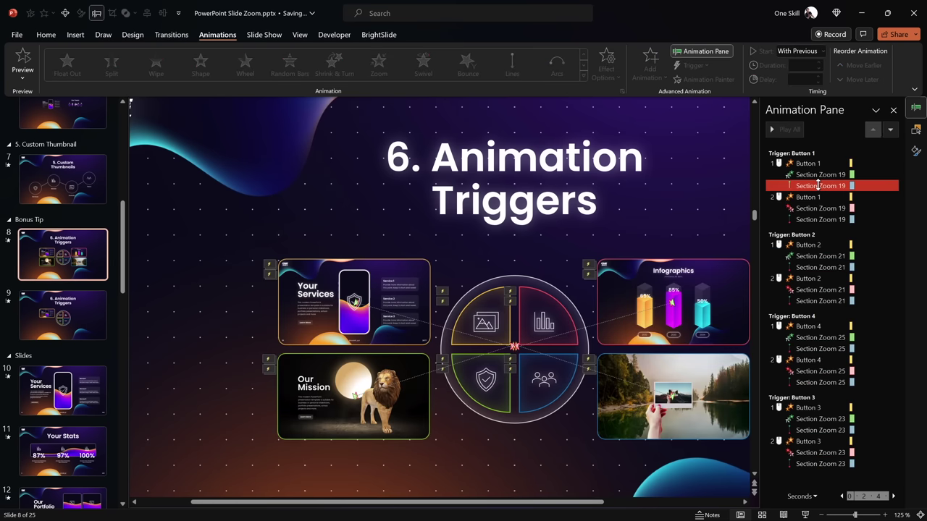
click(818, 186)
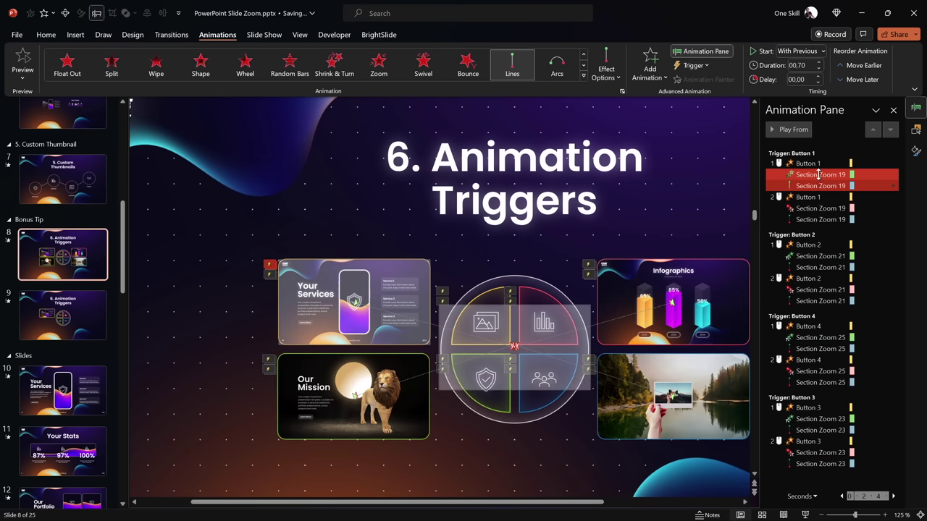
click(818, 174)
ctrl+click(814, 186)
double_click(814, 185)
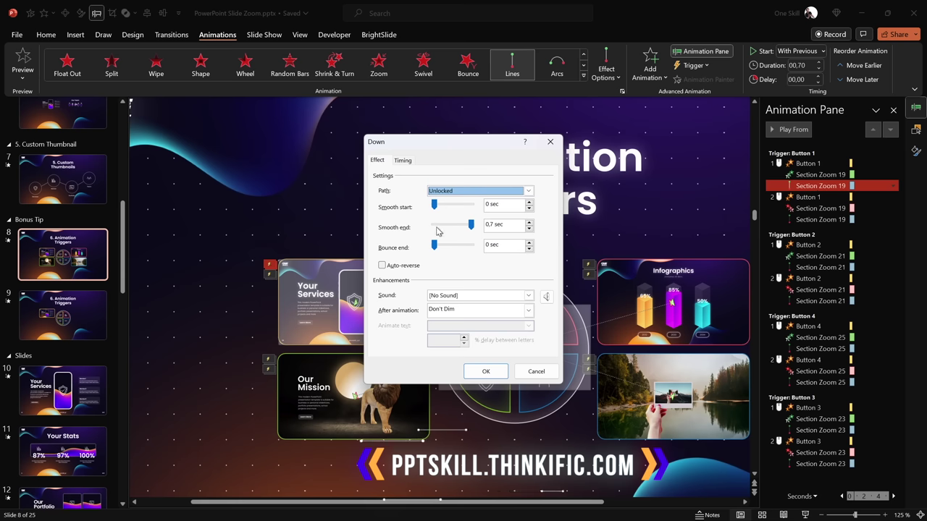
click(536, 371)
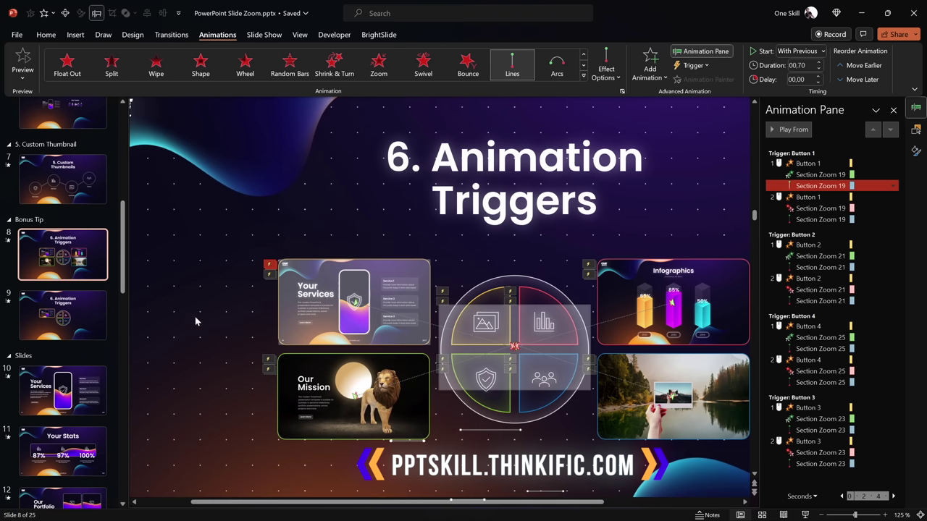
click(73, 312)
Set the motion path duration to 0.70 s with 0.35 s smooth start and end
click(822, 161)
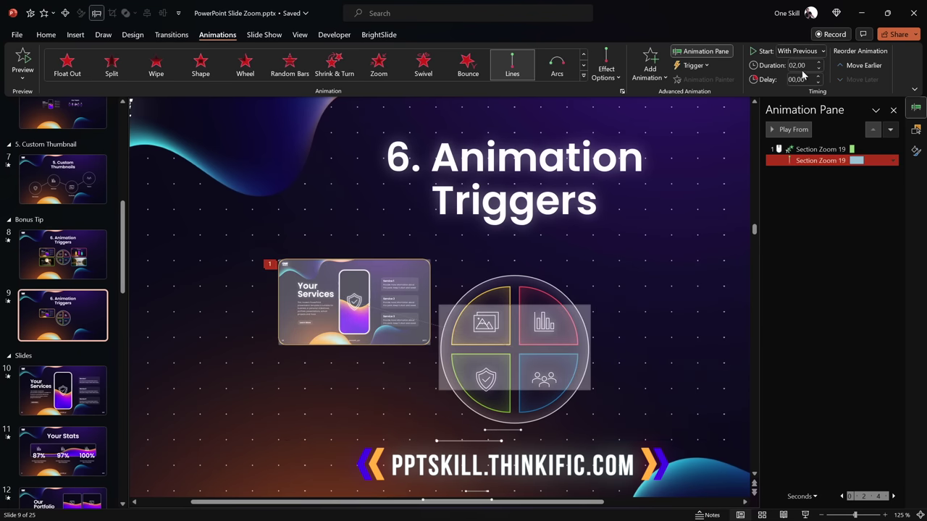
text(0,7)
key(Return)
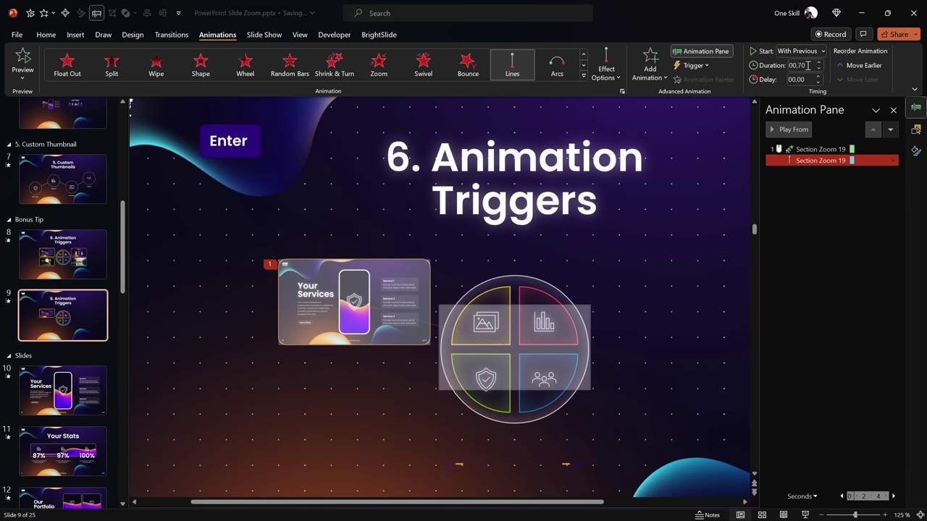
double_click(819, 163)
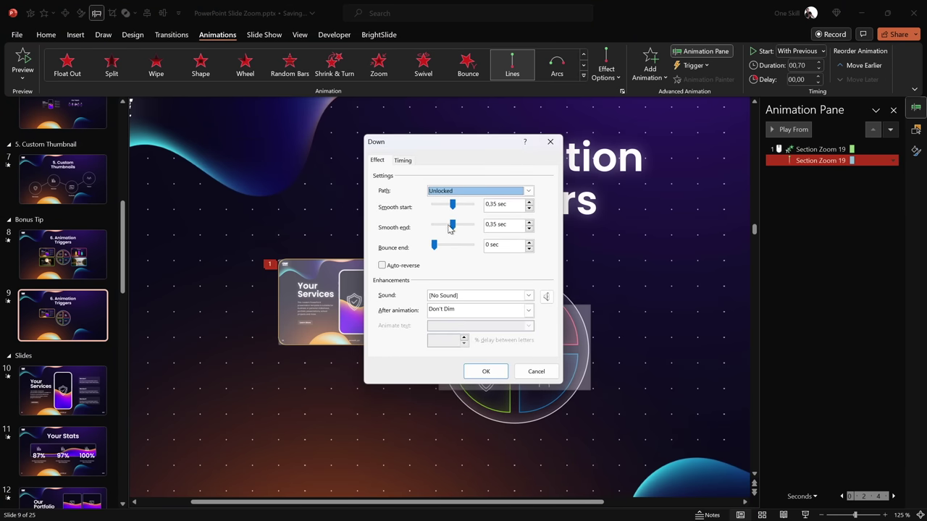
click(486, 372)
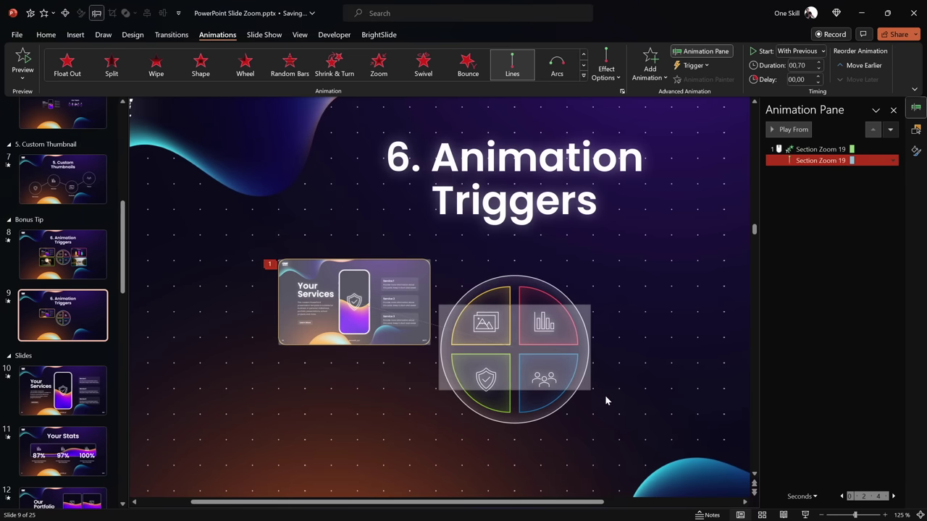
Bring the circle button shapes in front of the zoom thumbnail
drag(613, 441, 425, 247)
right_click(499, 281)
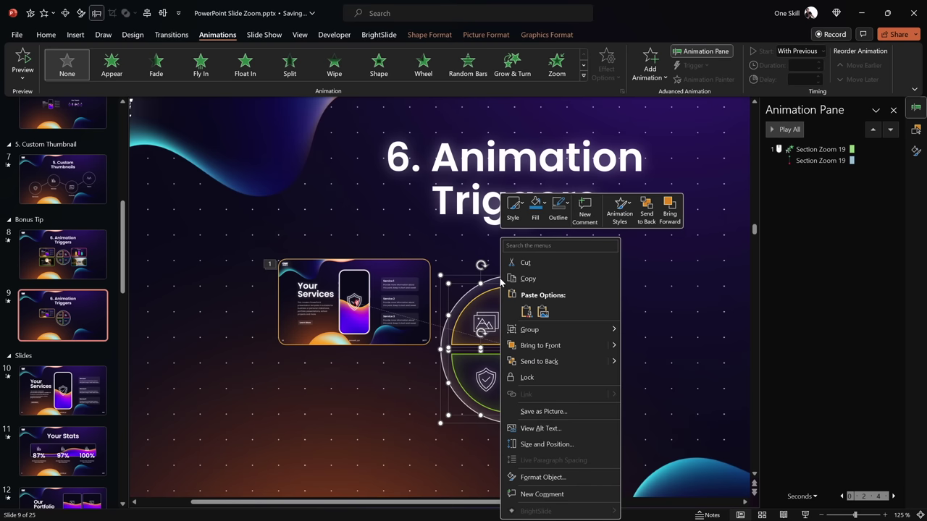
click(545, 346)
click(606, 285)
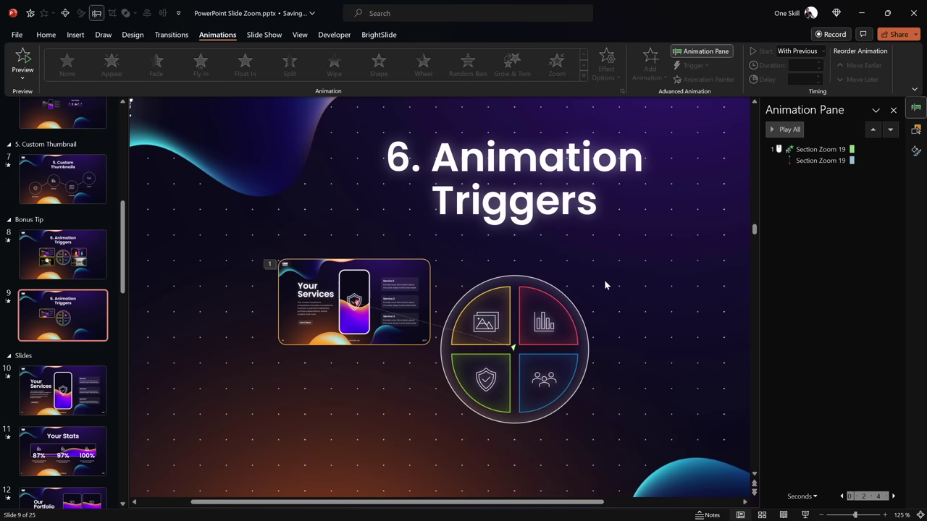
Preview the slide's animations and check the yellow top-left quadrant's name among the slide objects
click(818, 149)
click(788, 129)
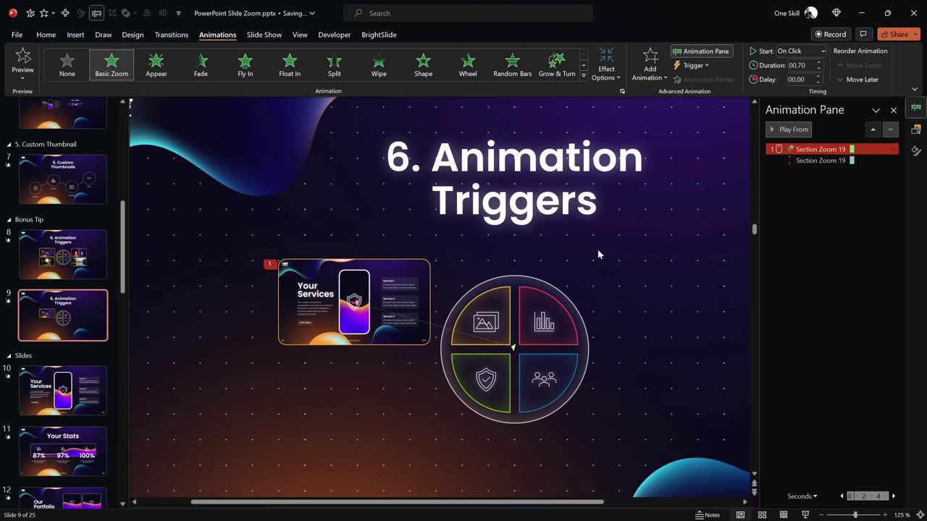
click(794, 130)
click(499, 301)
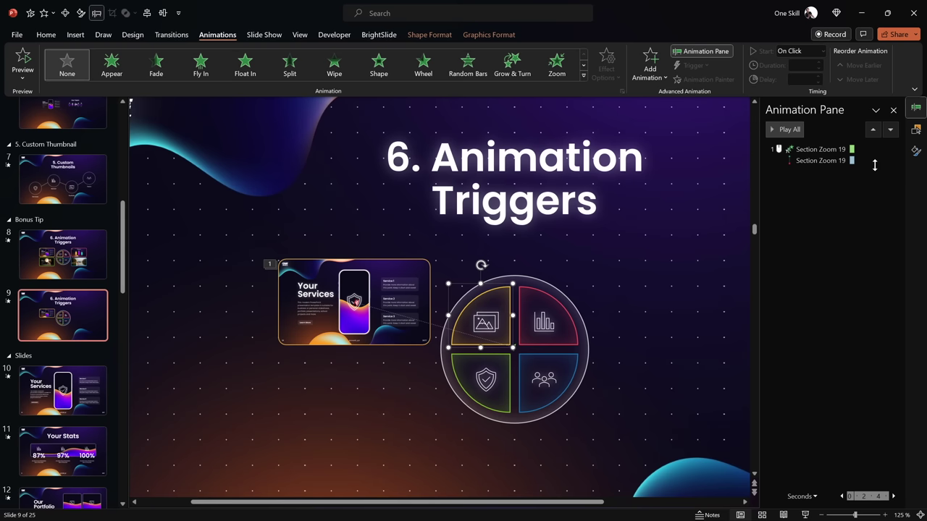
click(915, 129)
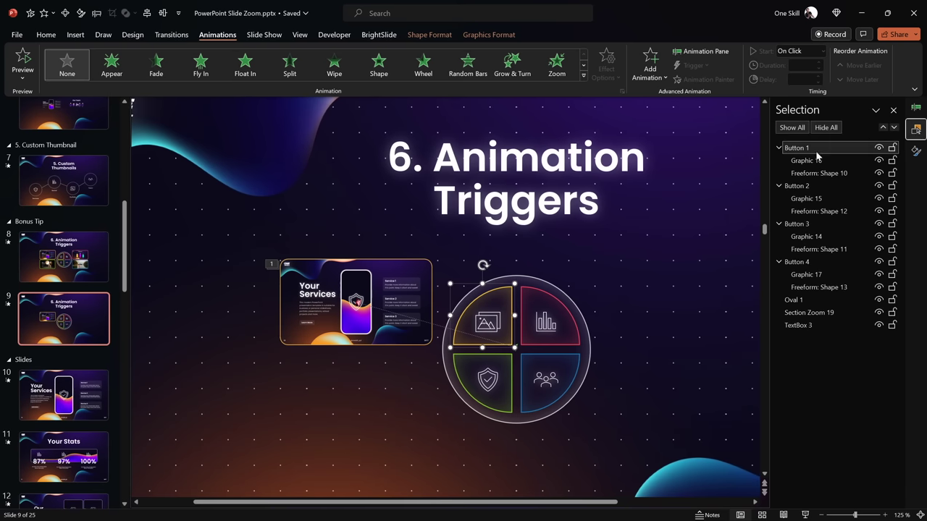
click(639, 242)
click(916, 107)
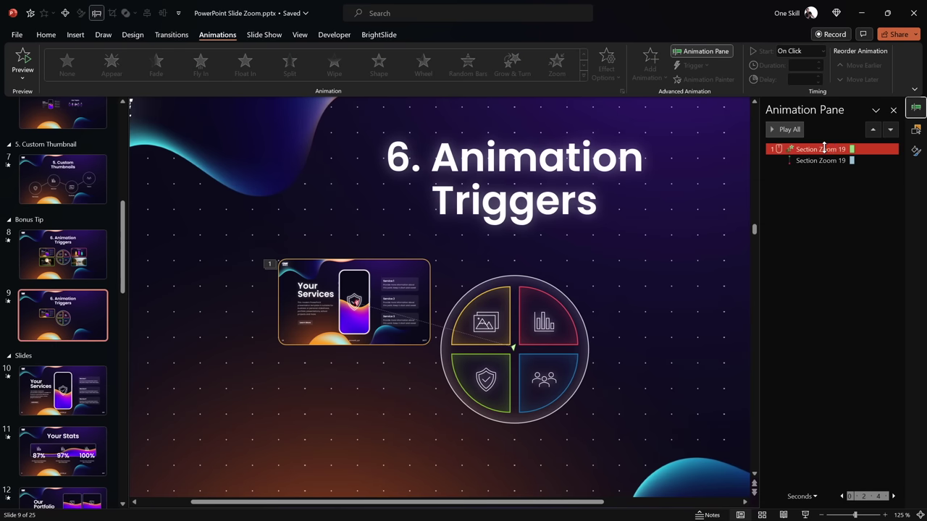
Set the Your Services zoom entrance and motion path to trigger on click of Button 1
click(824, 149)
shift+click(822, 160)
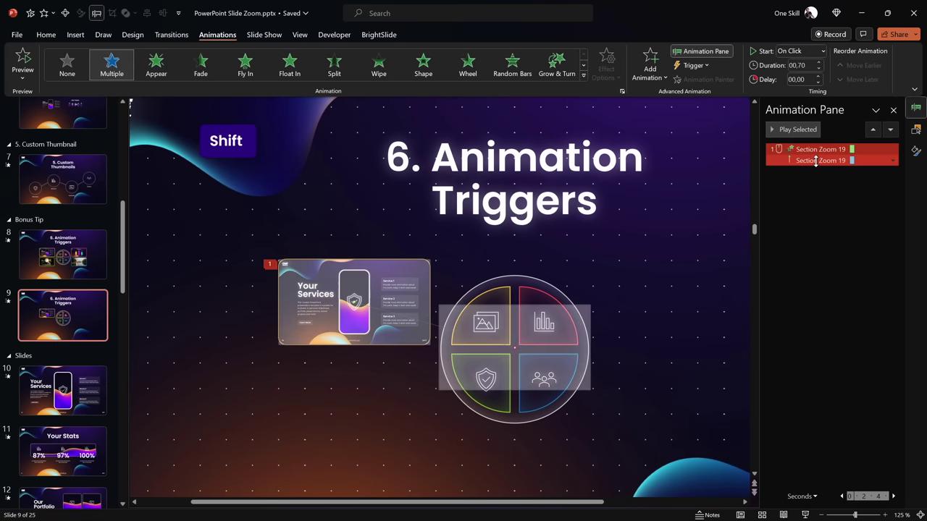
click(690, 69)
mouse_move(698, 81)
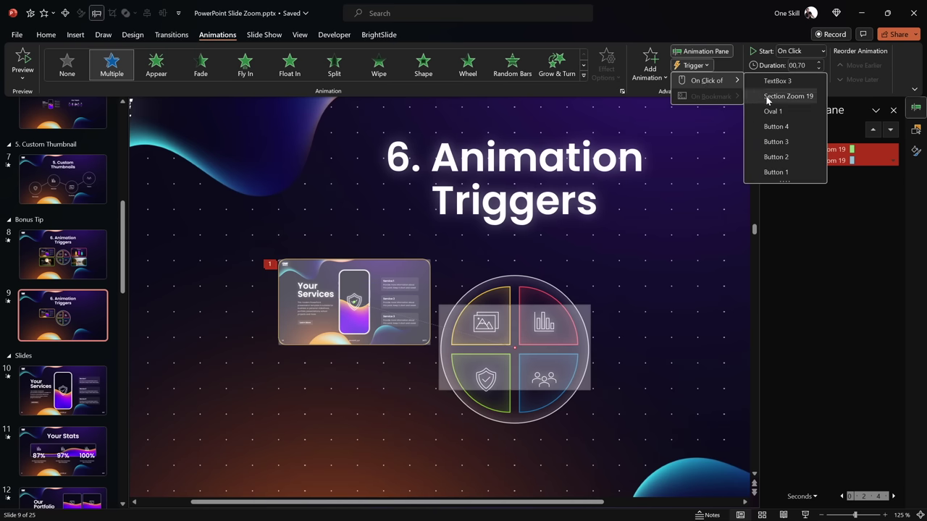
click(776, 171)
click(591, 278)
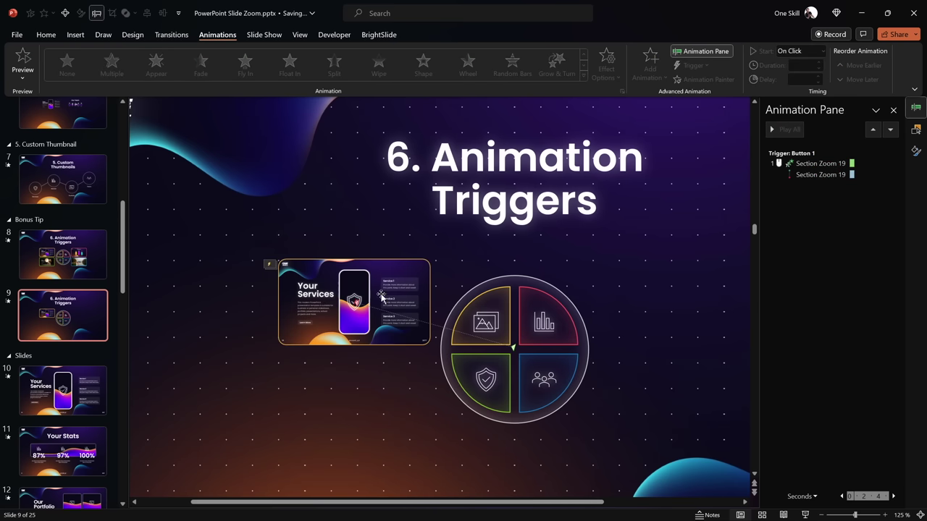
Add a Grow/Shrink emphasis to the image quadrant and move it into the Trigger: Button 1 group
click(493, 303)
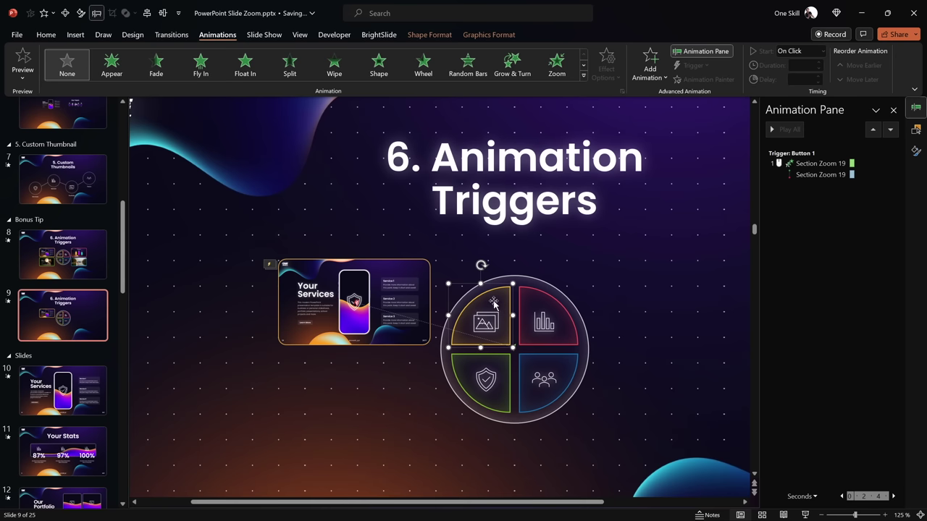
click(650, 73)
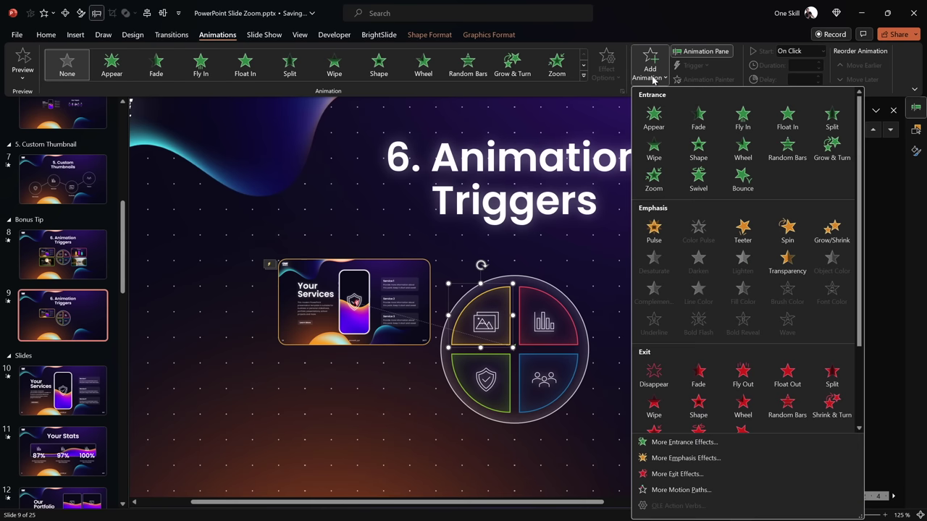
click(834, 232)
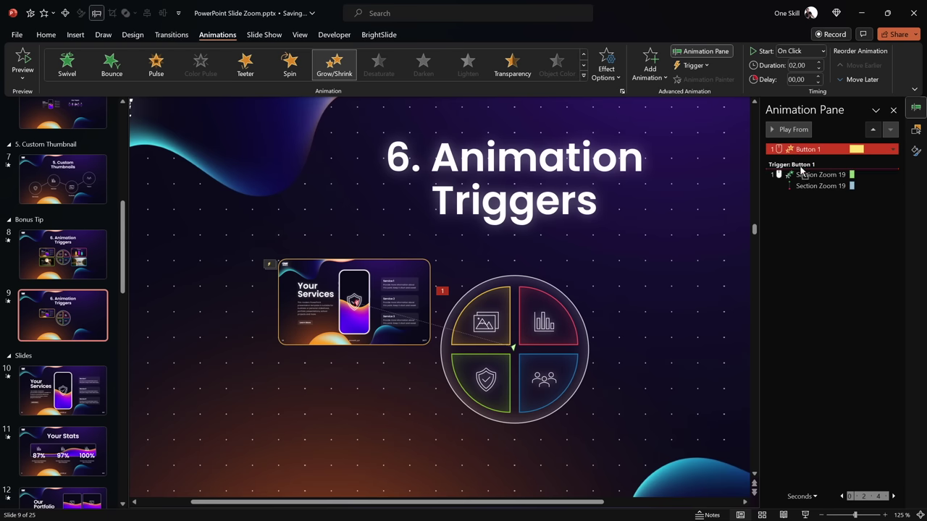
drag(801, 171, 803, 167)
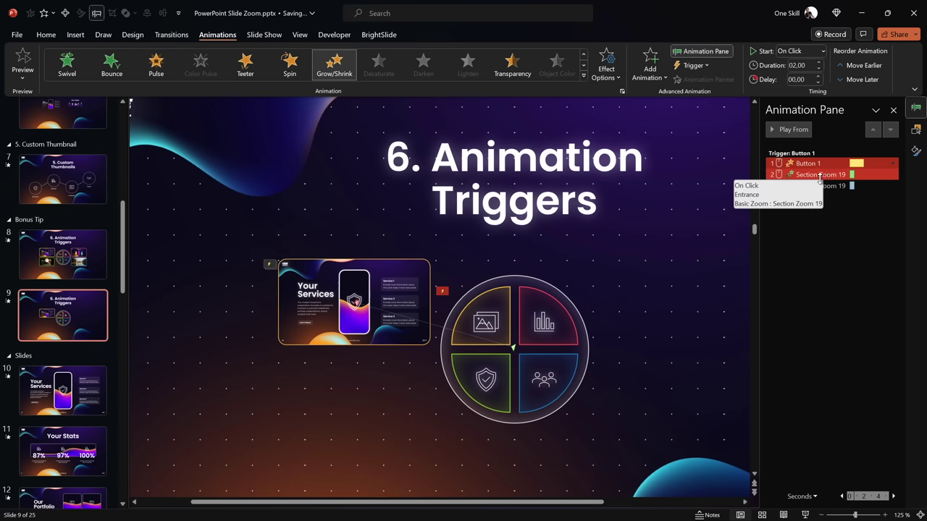
Set Section Zoom 19 to start With Previous
click(821, 174)
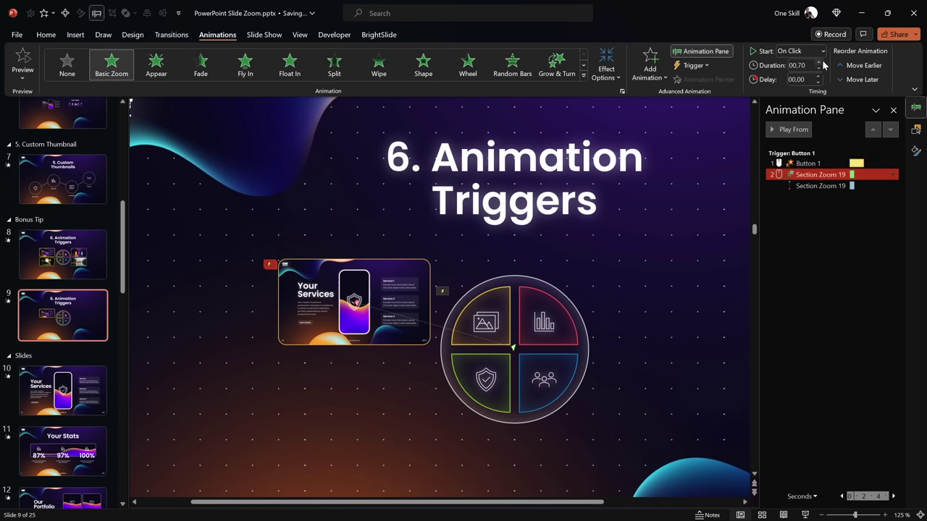
click(800, 50)
click(796, 77)
click(810, 162)
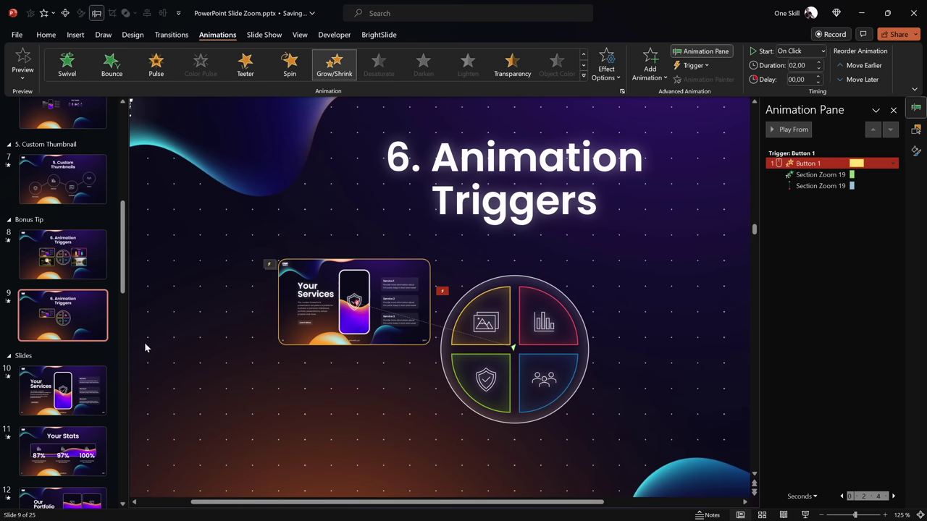
Compare with slide 8's example and give slide 9's Button 1 animation a 0.2-second duration
click(58, 279)
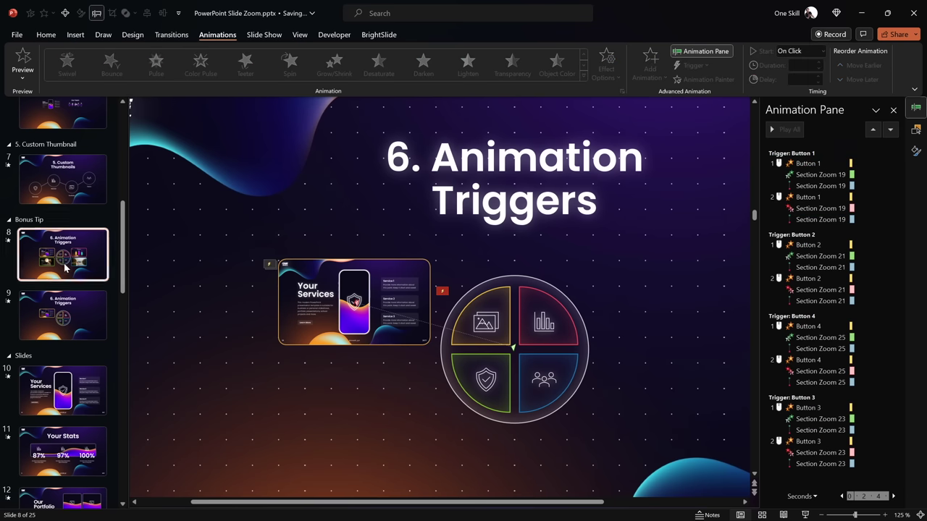
click(827, 162)
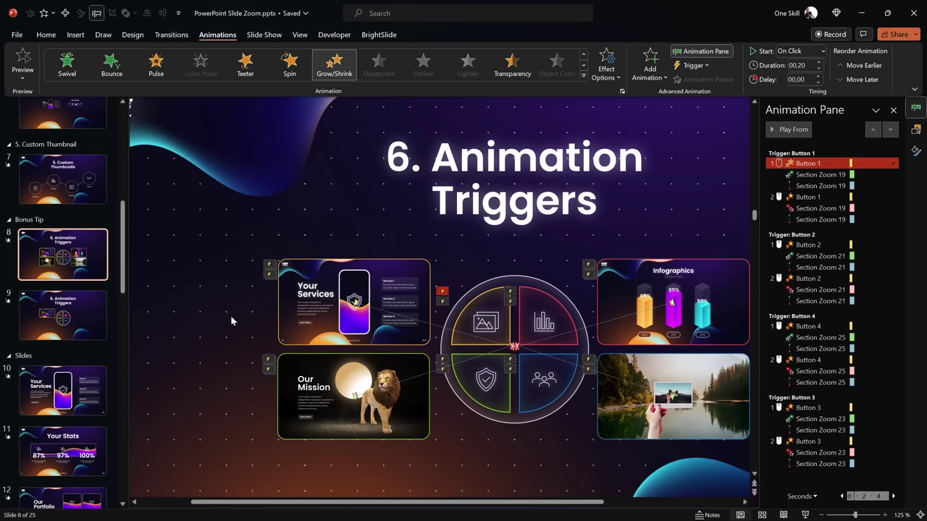
scroll(231, 321, down, 1)
click(825, 163)
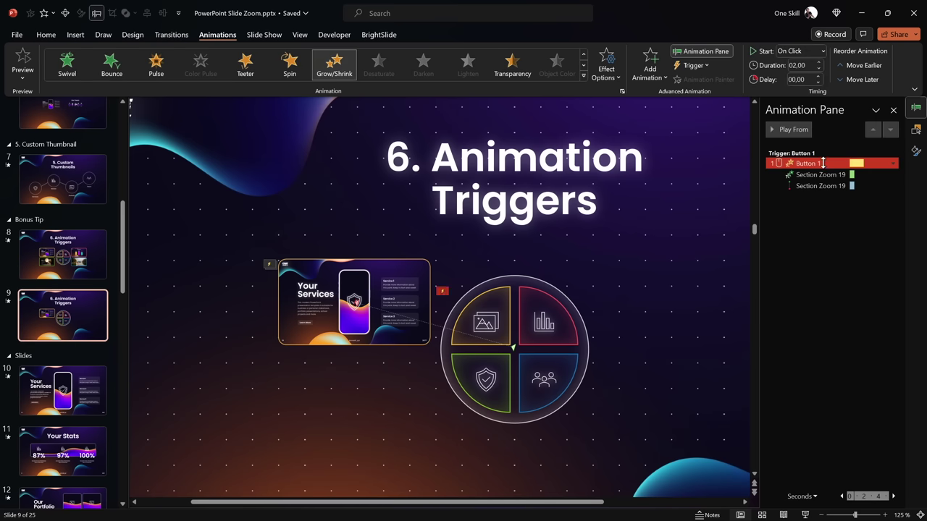
text(0,2)
key(Return)
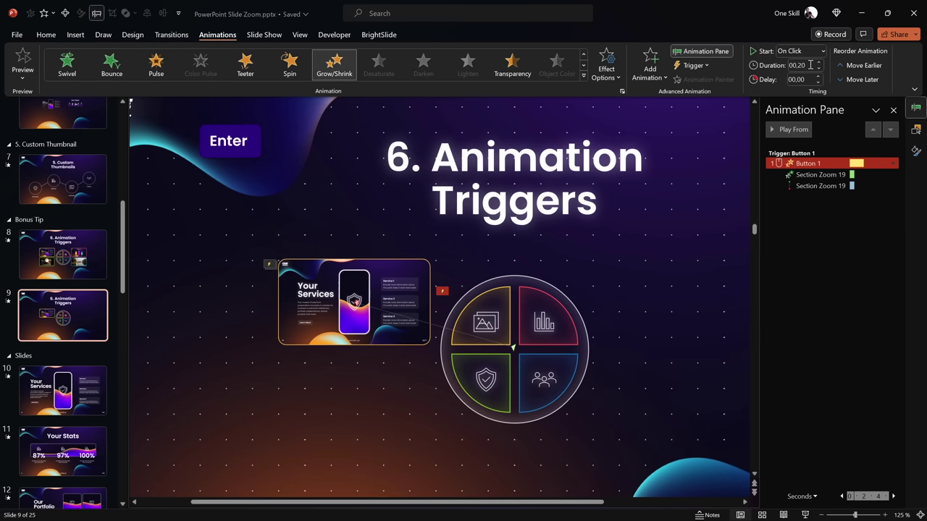
Set Button 1's Grow/Shrink to 90% size with 0.1 s smooth start and end, auto-reversing
double_click(808, 163)
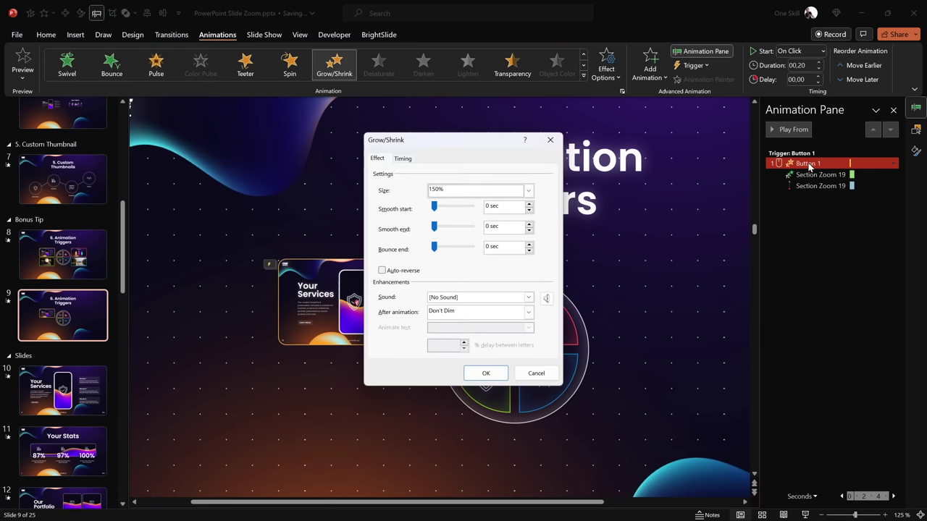
click(528, 191)
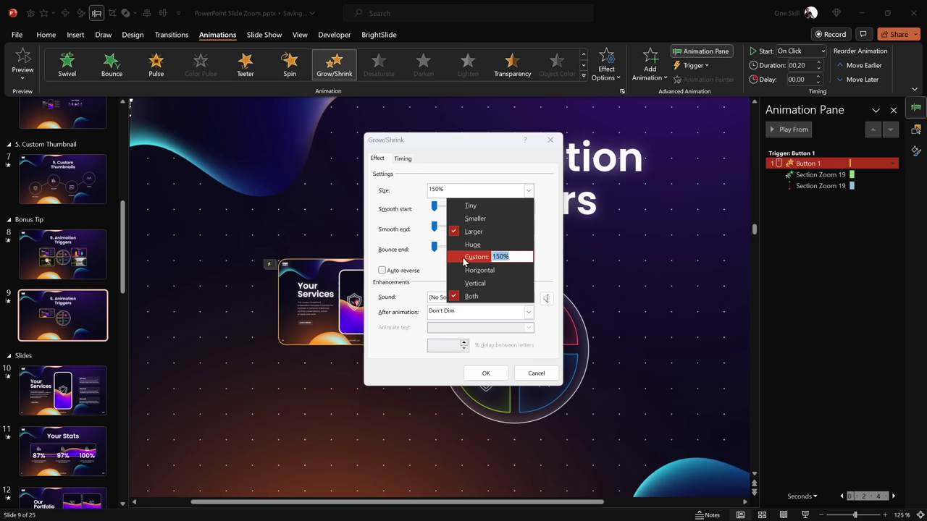
text(90)
key(Tab)
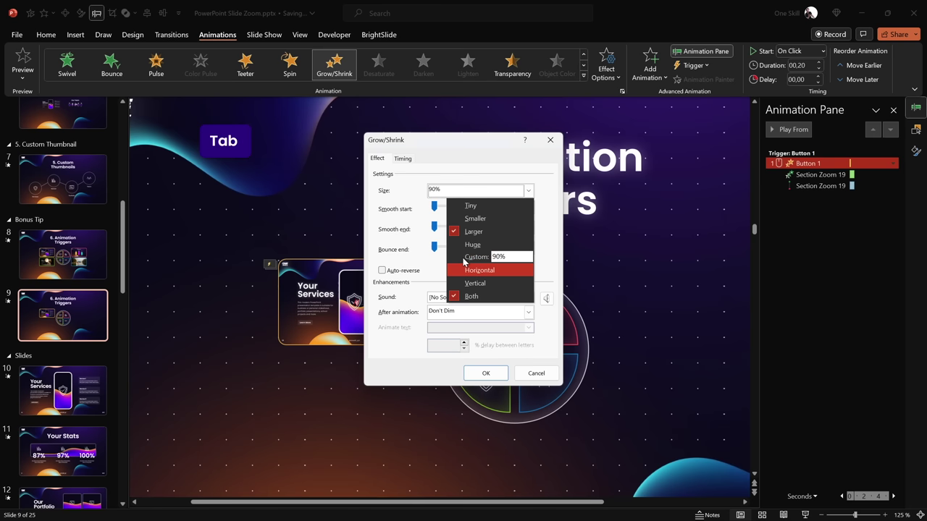
click(545, 267)
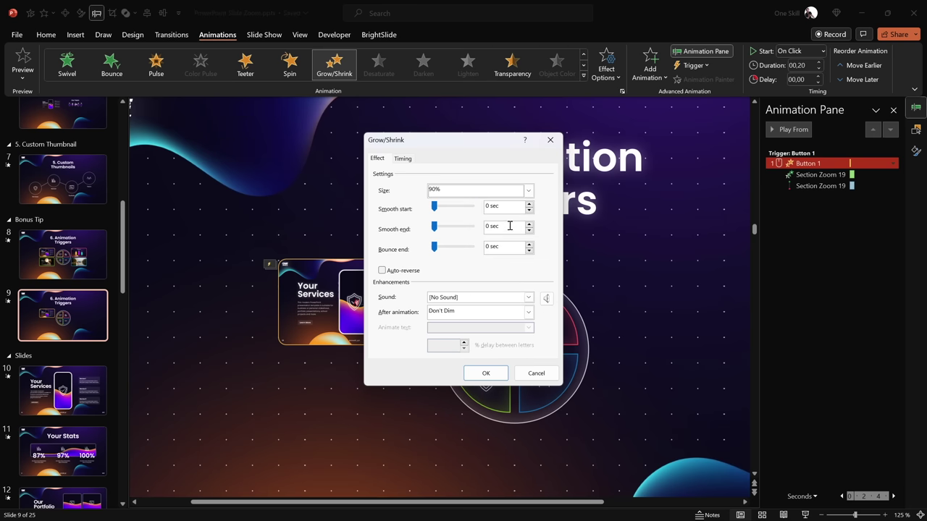
click(454, 212)
text(,1)
key(Tab)
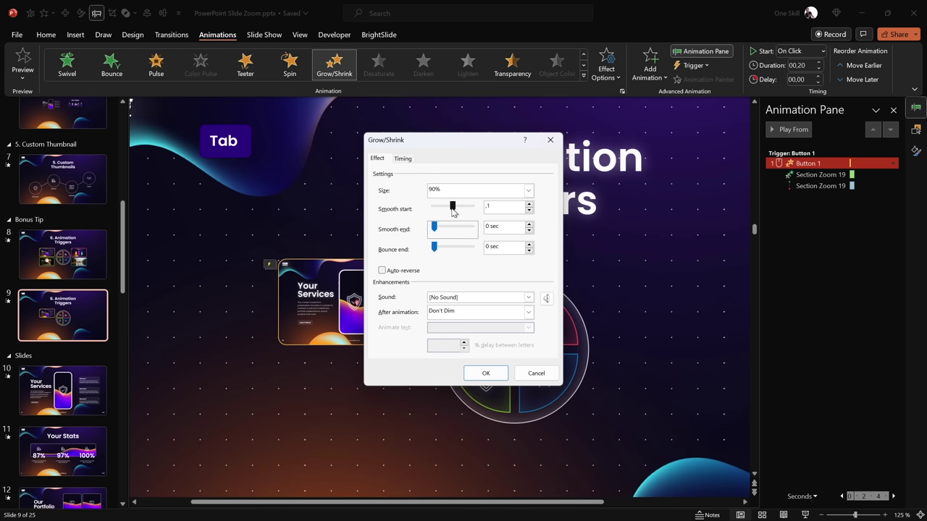
text(,1)
key(Tab)
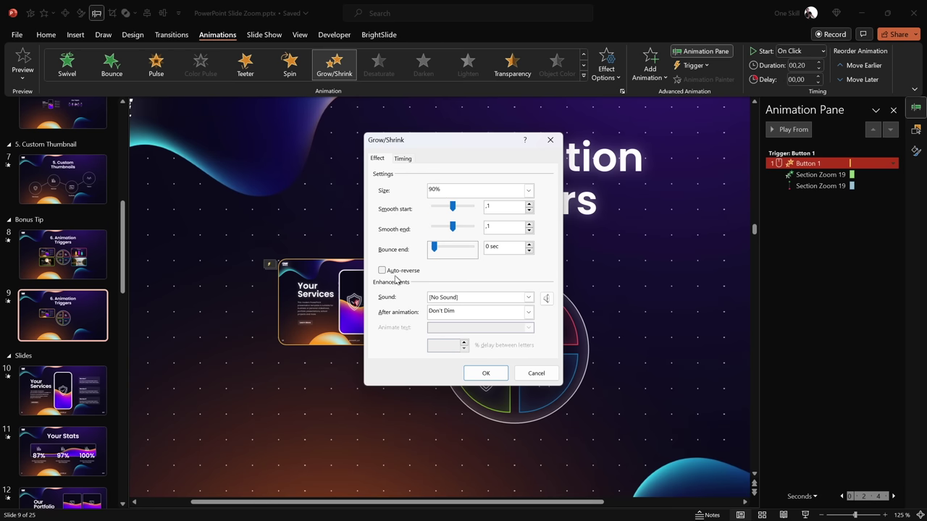
click(487, 373)
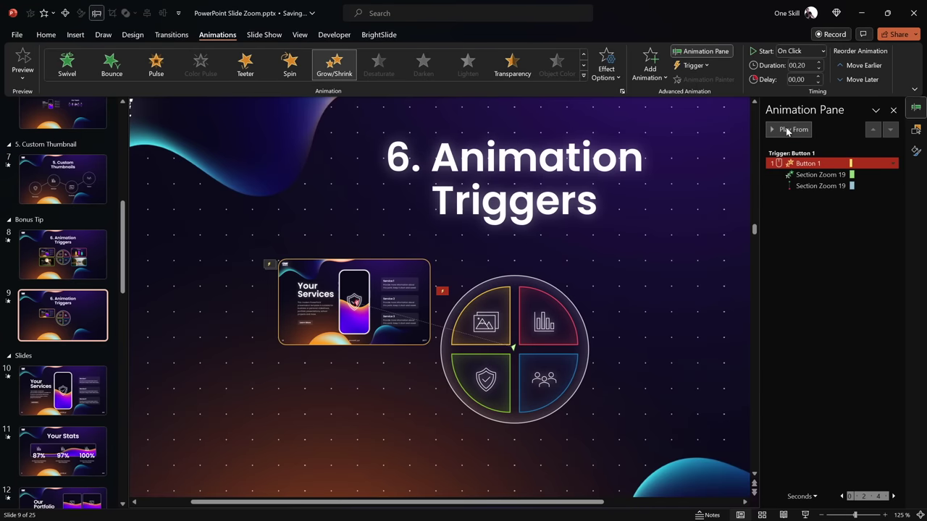
click(805, 515)
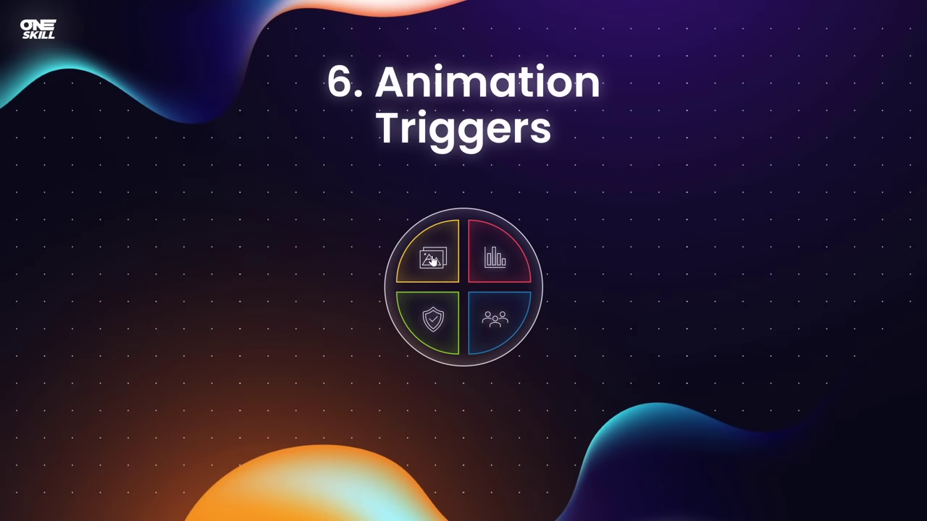
click(431, 260)
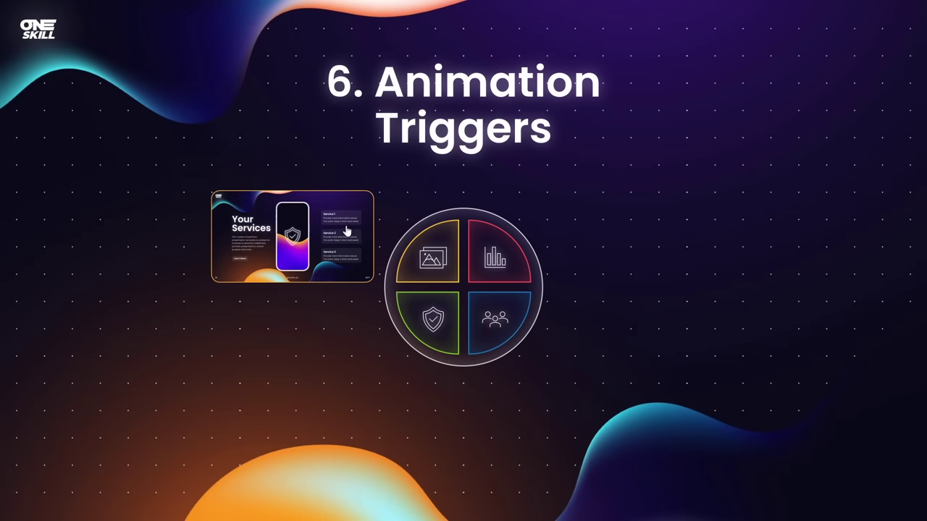
click(431, 261)
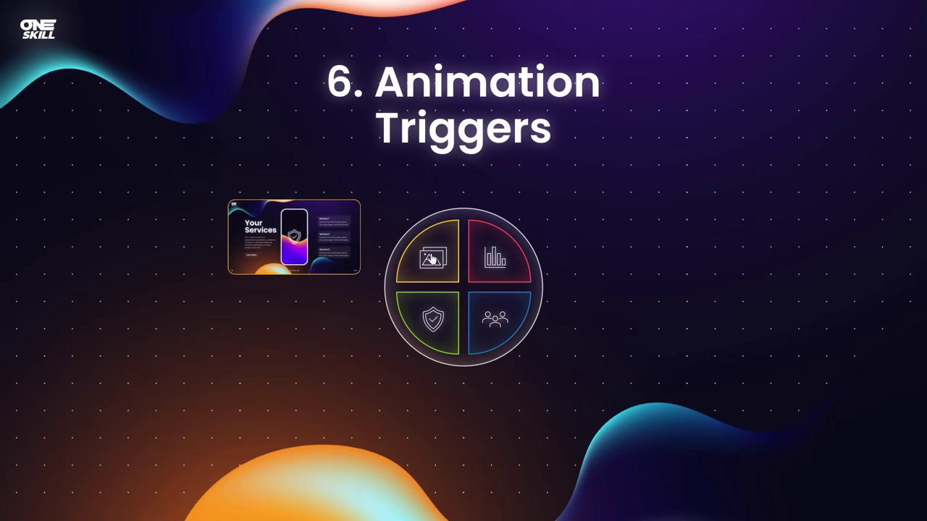
click(434, 260)
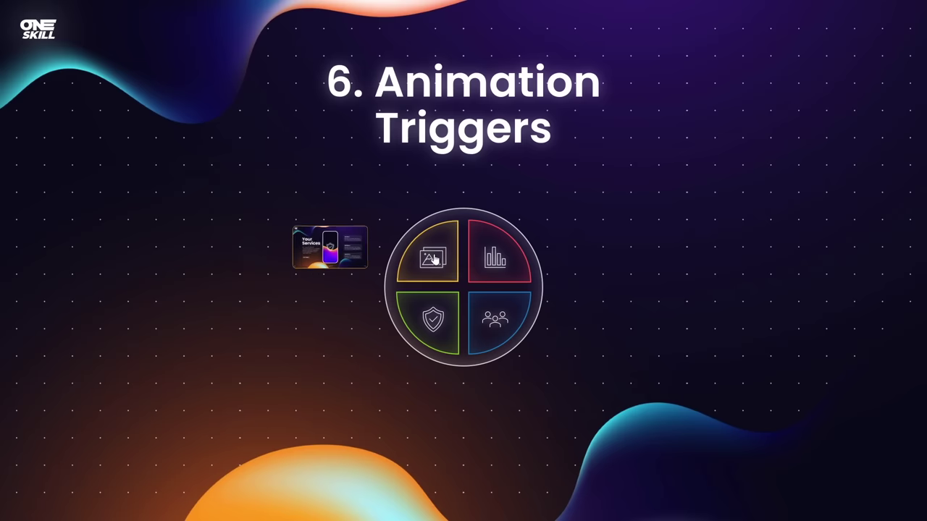
click(438, 258)
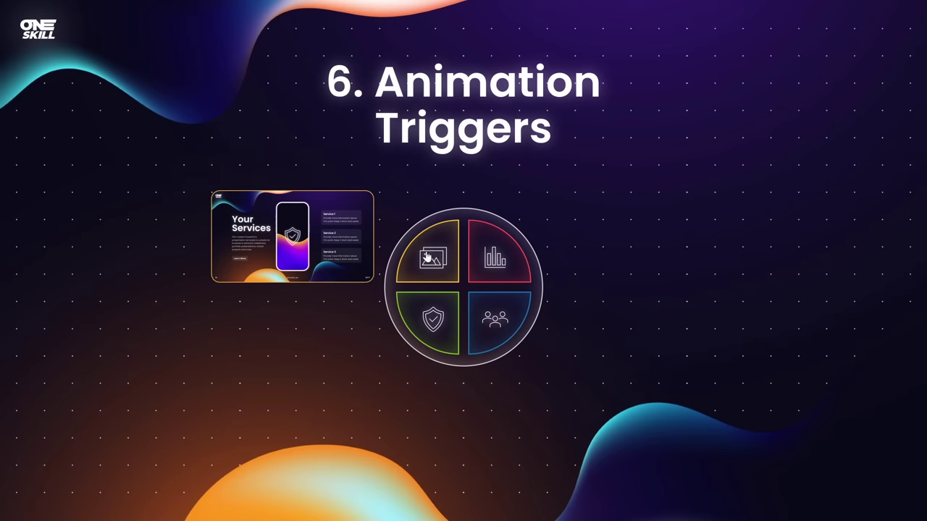
key(Escape)
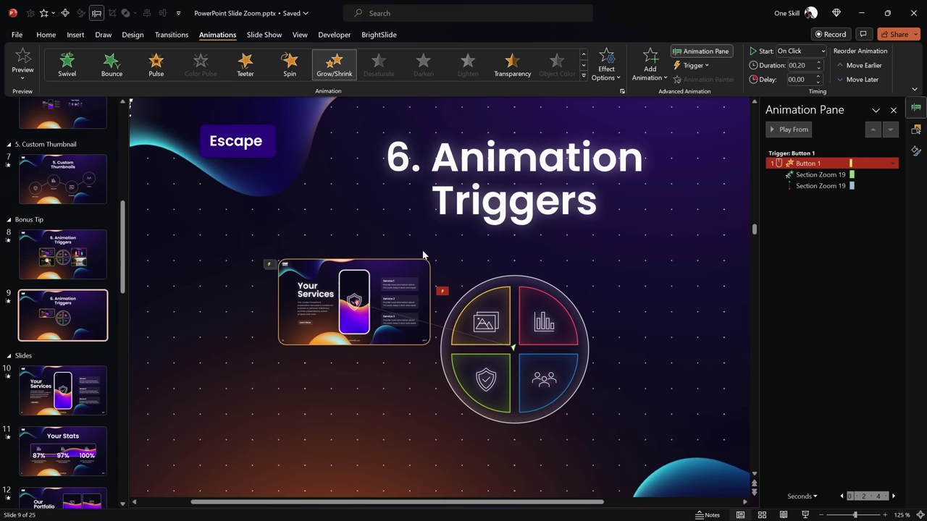
Add a Basic Zoom exit effect to the Your Services zoom thumbnail
click(407, 268)
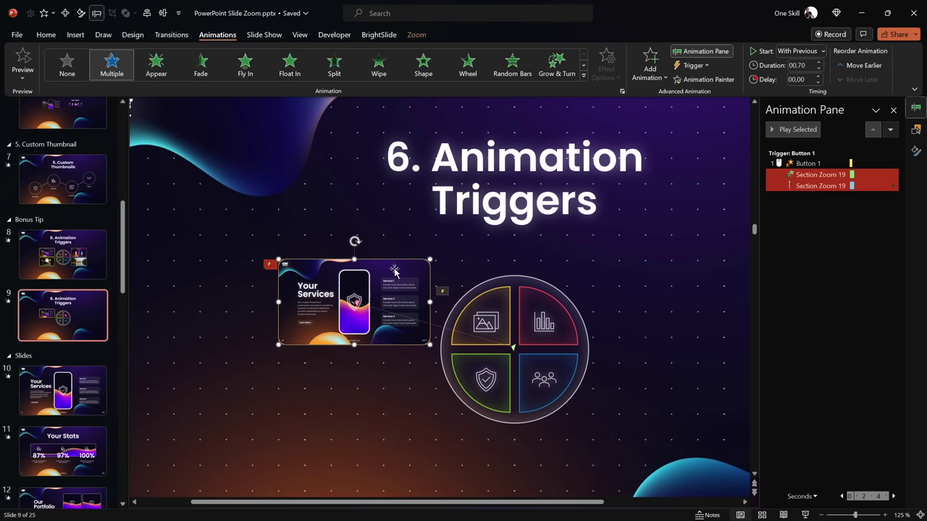
click(650, 64)
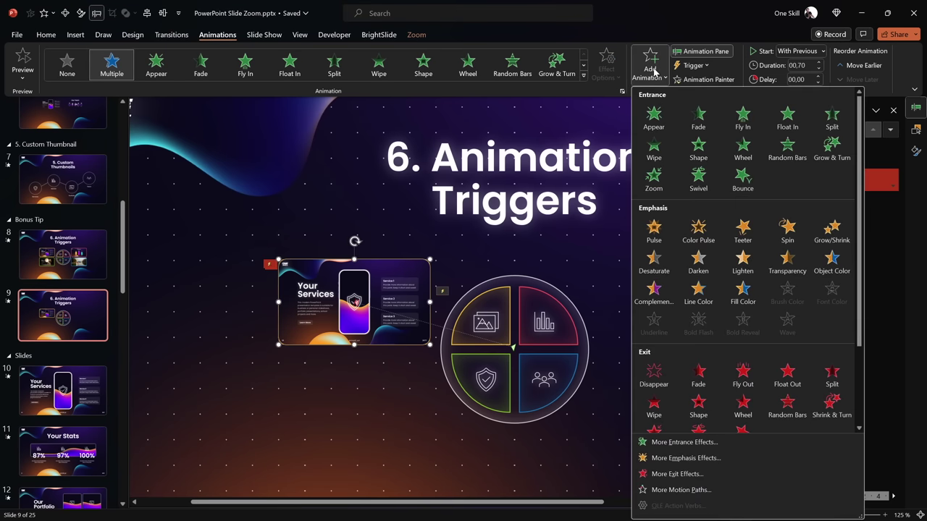
scroll(858, 199, down, 2)
scroll(858, 199, down, 1)
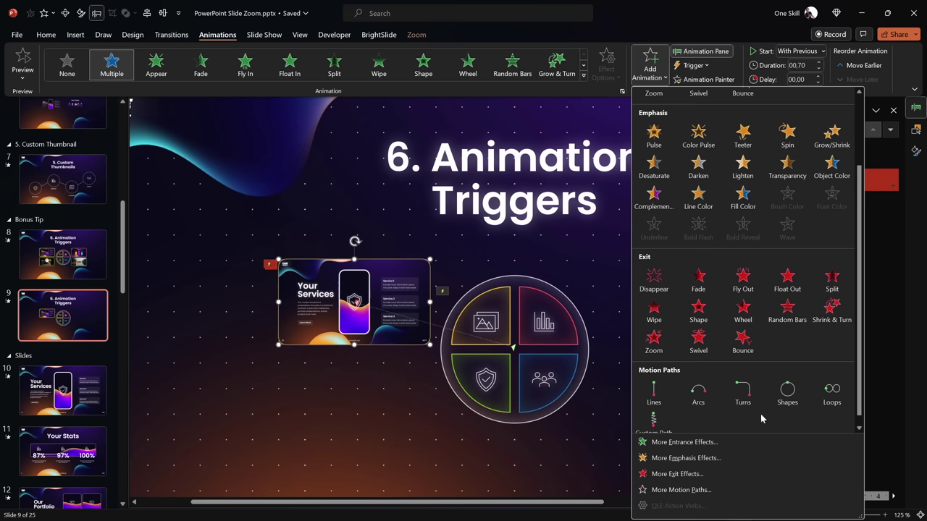
click(681, 475)
scroll(456, 289, down, 1)
click(423, 290)
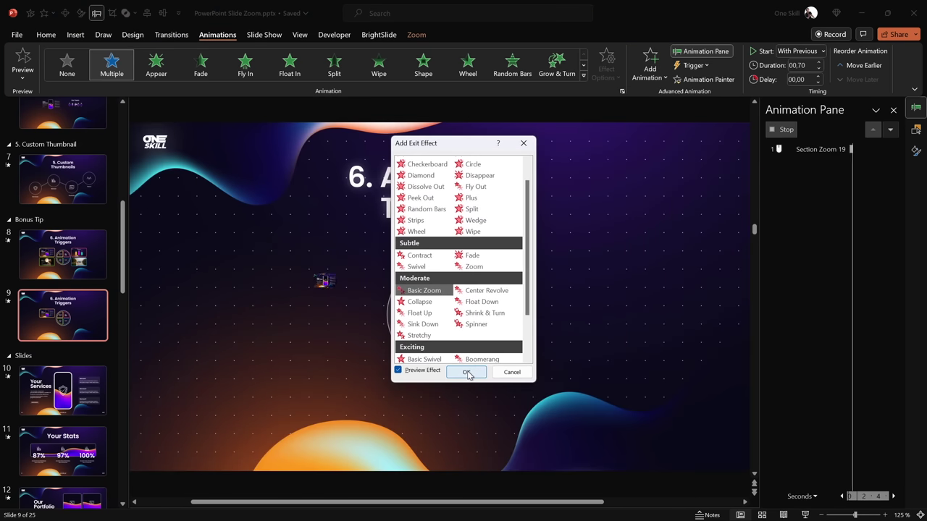
click(466, 373)
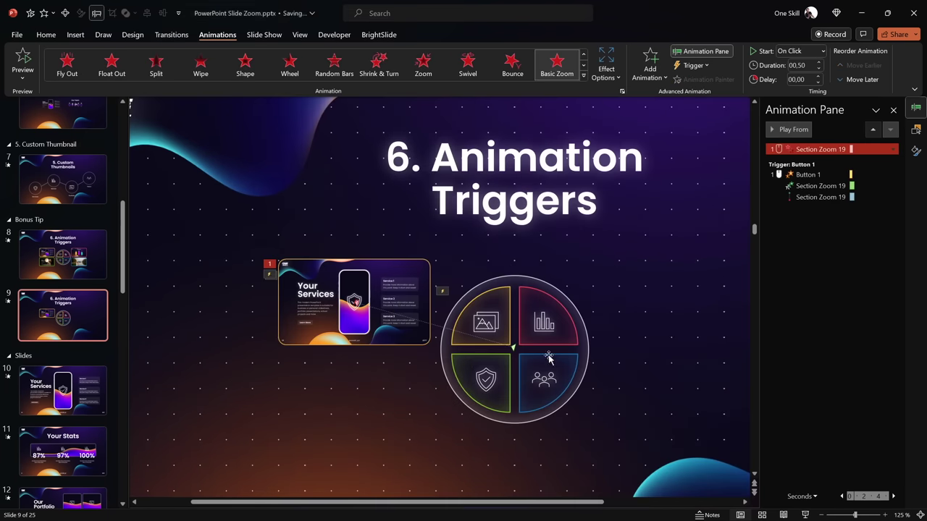
Trigger the Basic Zoom exit on click of Button 1
click(693, 66)
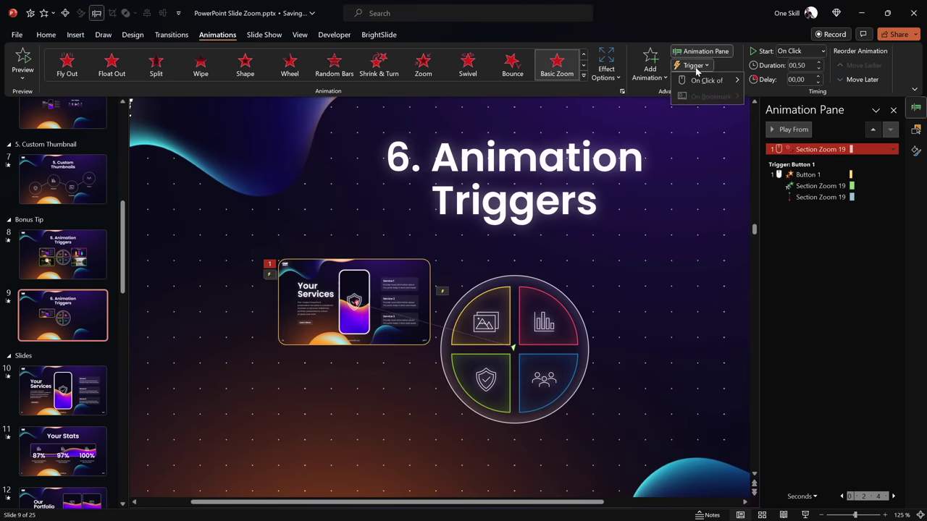
mouse_move(697, 82)
click(781, 172)
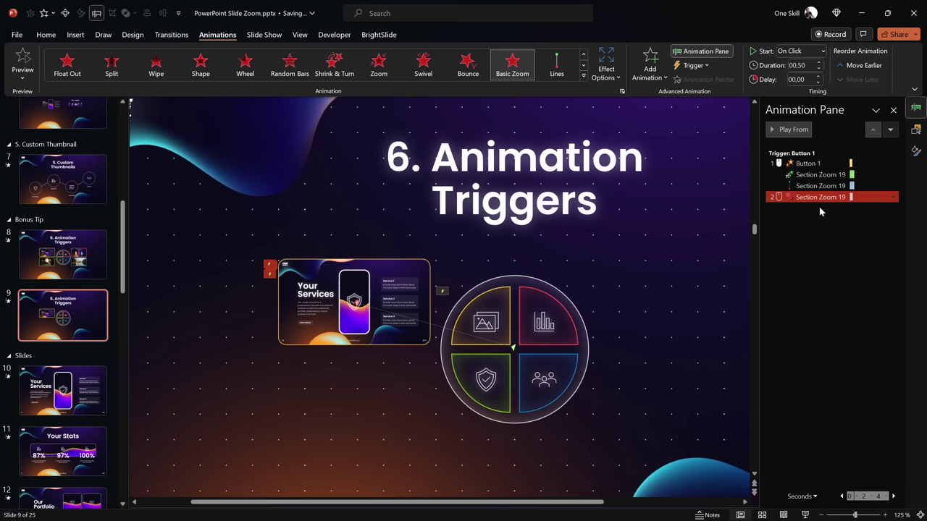
Add a second Grow/Shrink to Button 1 and reorder it to item 2
click(501, 299)
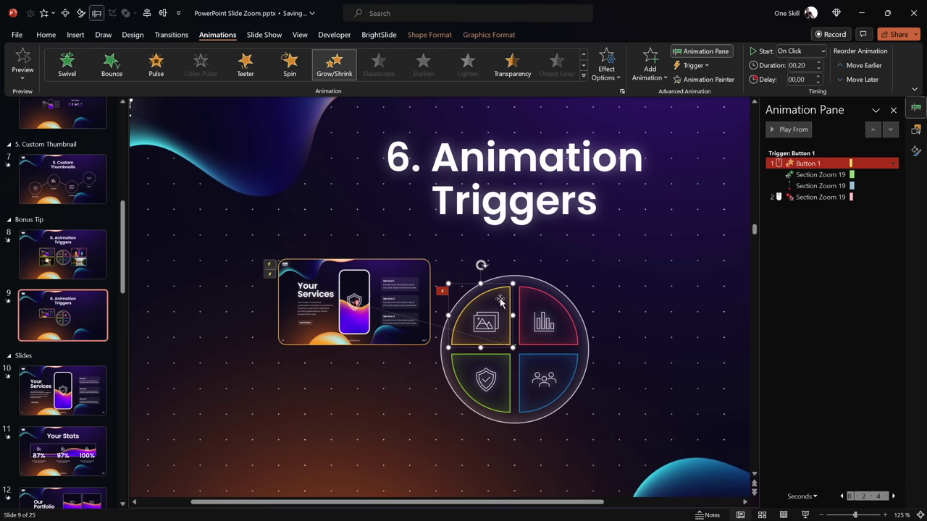
click(657, 79)
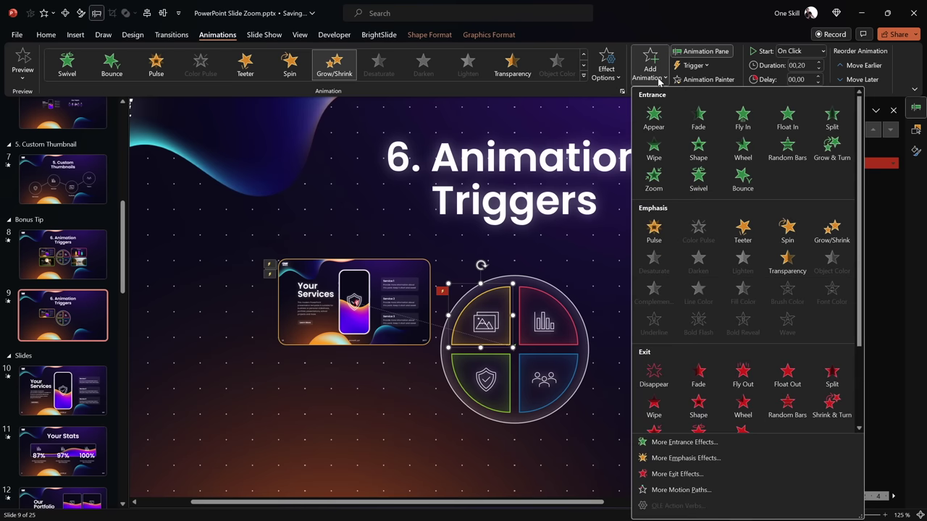
click(814, 241)
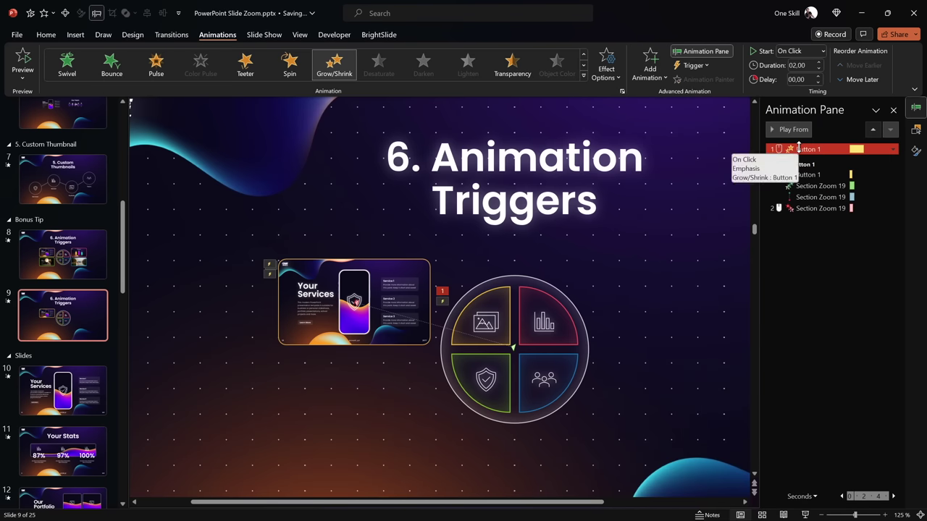
drag(799, 151, 808, 207)
Start the thumbnail's zoom-out With Previous and set a 0.2-second shrink duration
click(809, 209)
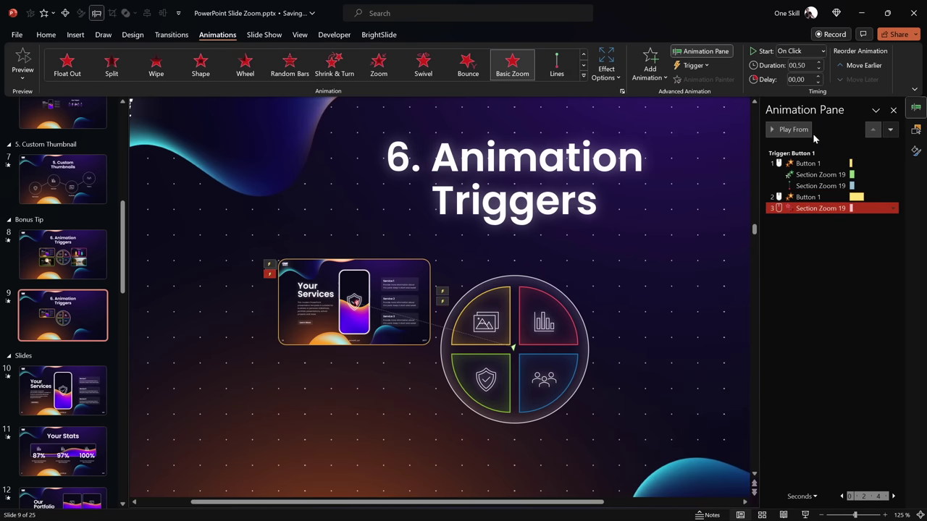
click(822, 50)
click(800, 73)
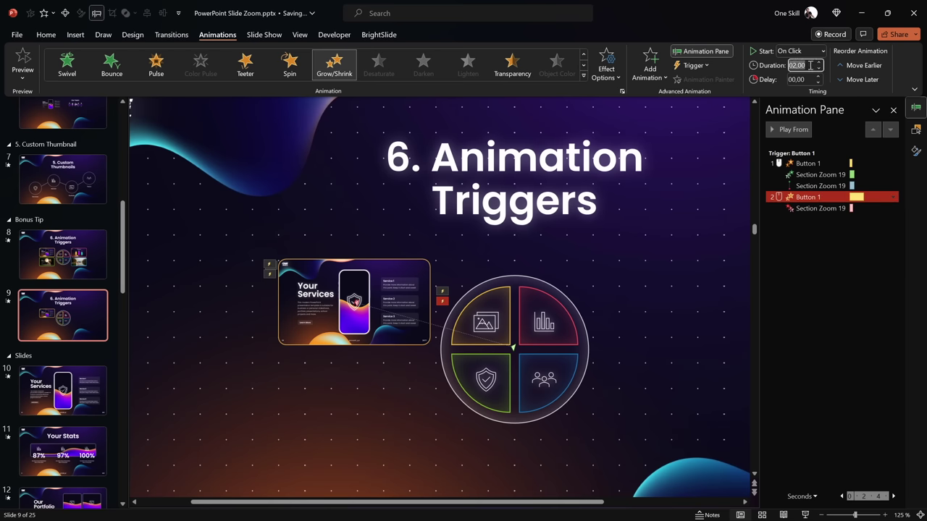
text(0,2)
key(Return)
Set the new Grow/Shrink to a 90% custom size with 0.1 s smooth start and end
double_click(806, 197)
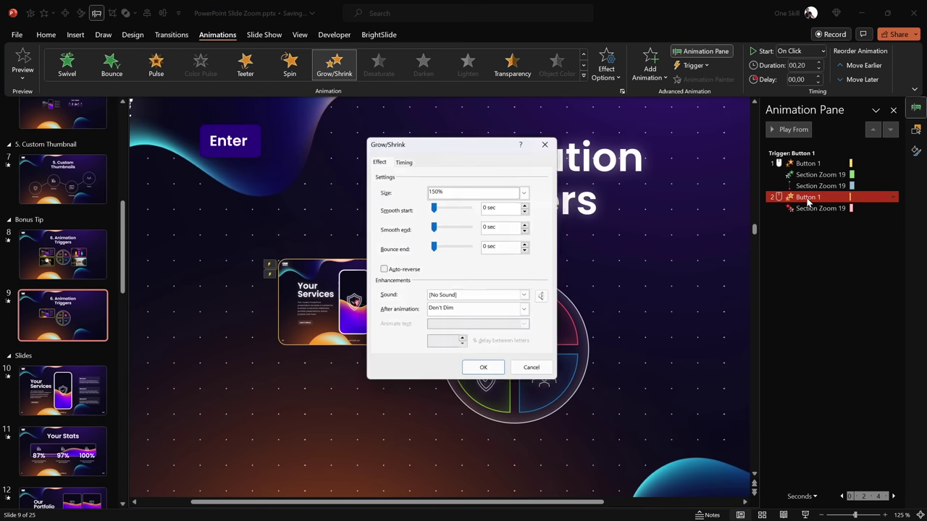
click(507, 190)
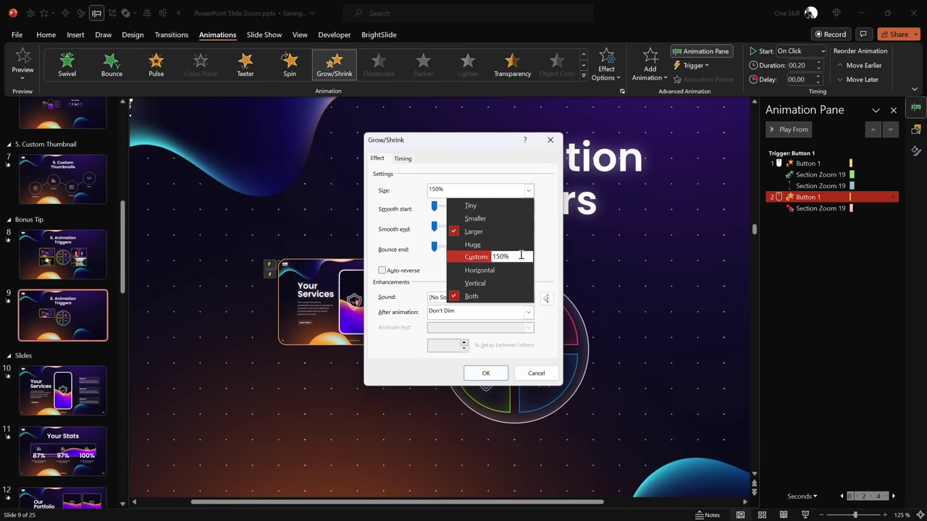
click(470, 257)
text(90)
key(Return)
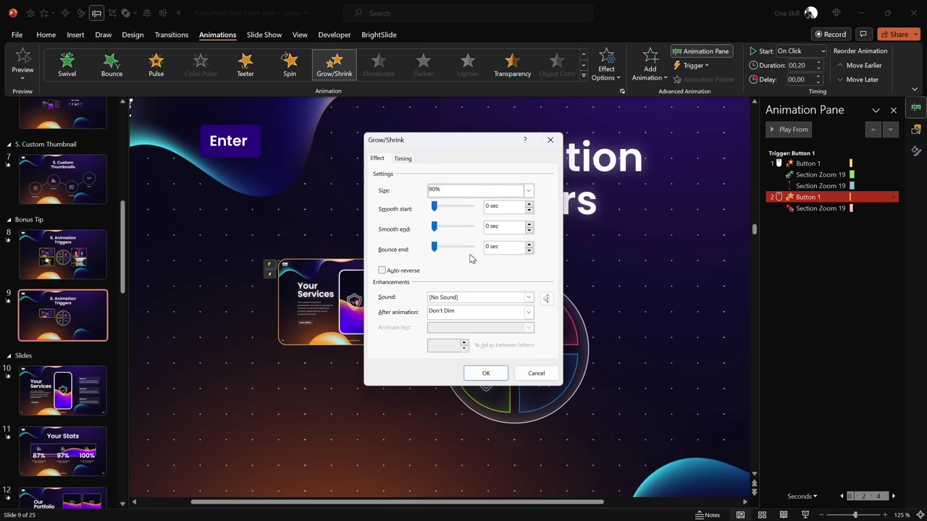
drag(506, 213, 459, 209)
text(.1)
key(Tab)
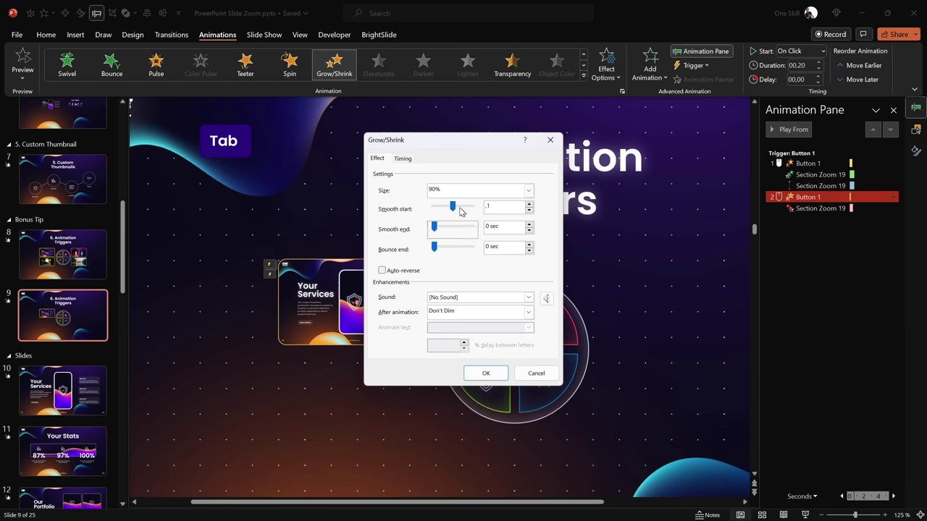
text(.1)
key(Tab)
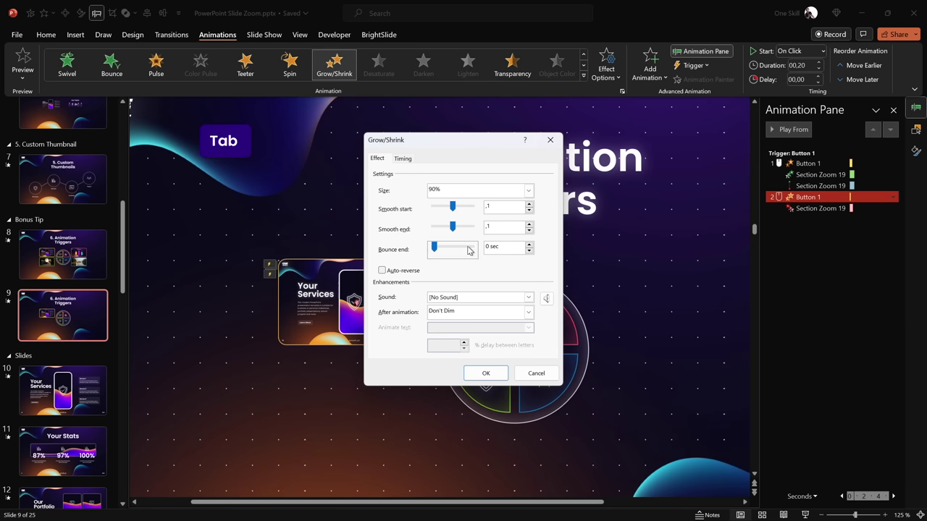
Give the section zoom thumbnail a Lines motion path ending on the circle menu
click(485, 373)
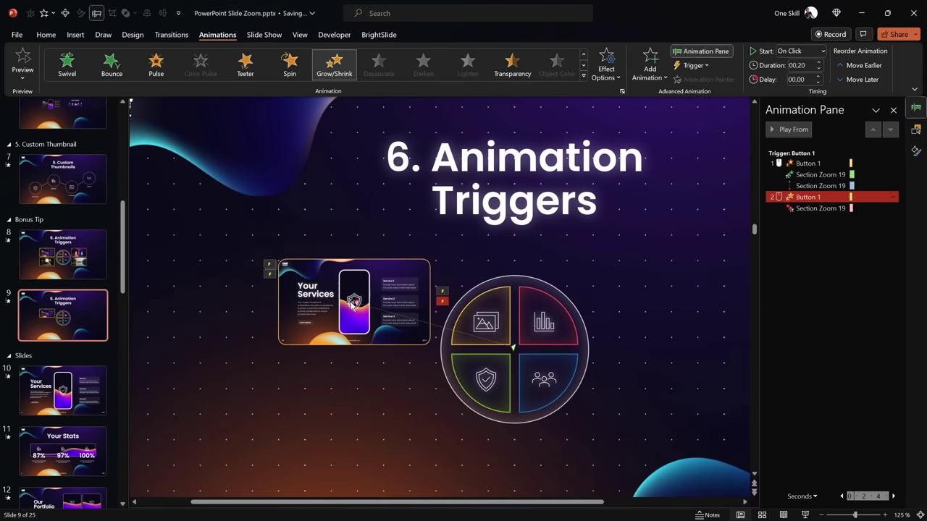
click(400, 286)
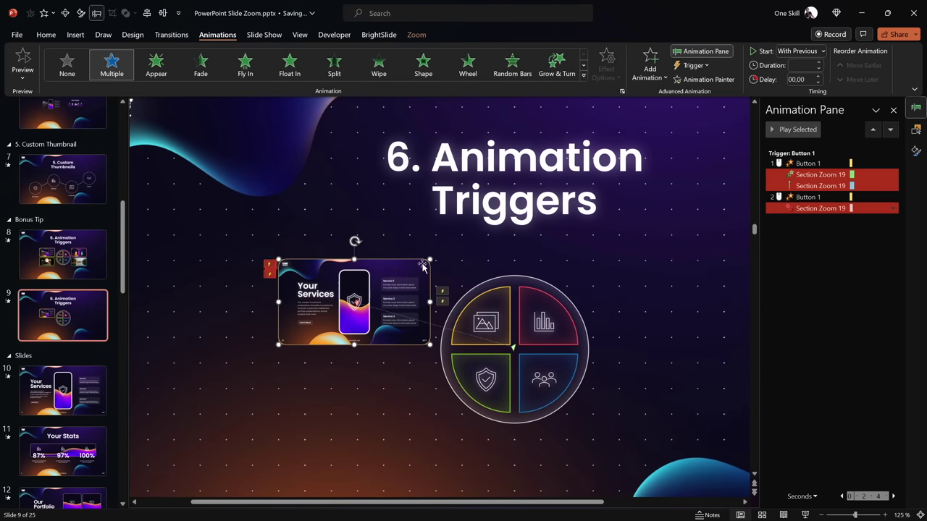
click(651, 63)
scroll(724, 360, down, 3)
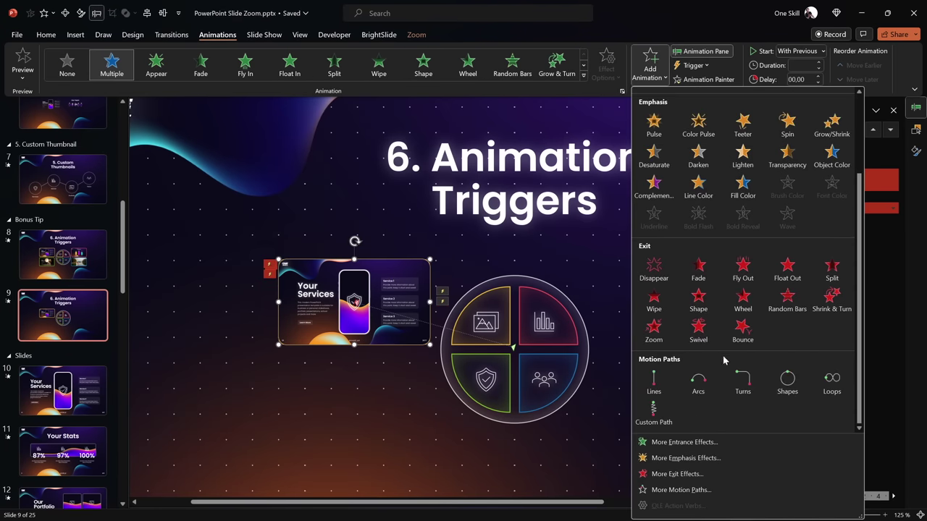
click(654, 379)
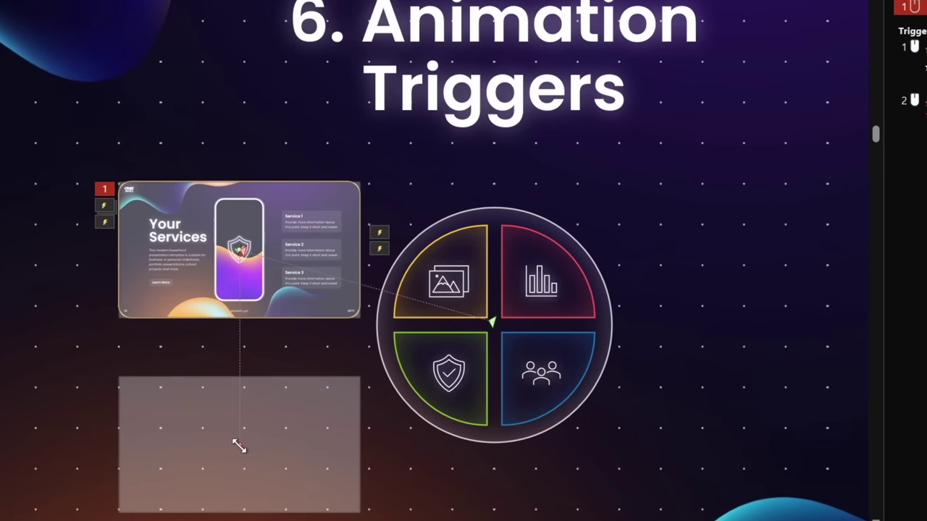
drag(239, 446, 496, 323)
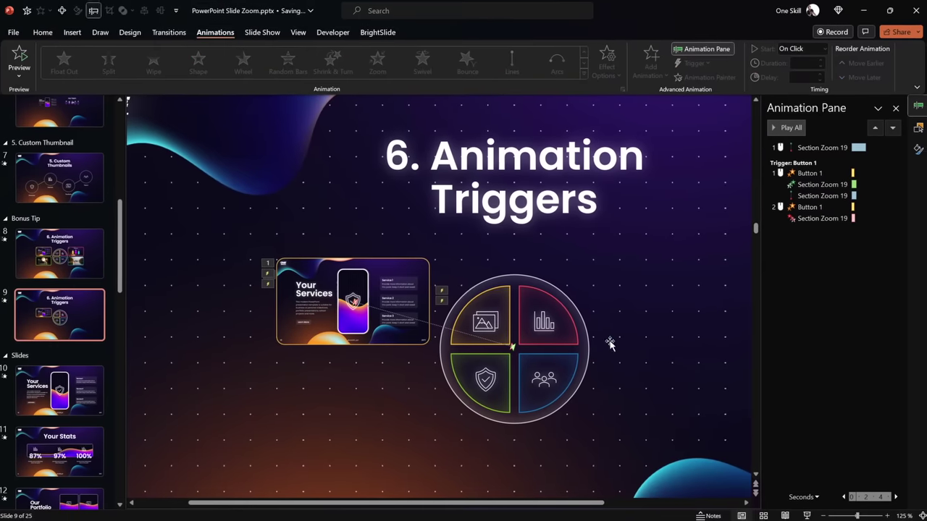
Move the motion path to item 3, running With Previous over 0.7 s with 0.7 s smooth start
click(816, 192)
click(818, 150)
drag(818, 149, 809, 223)
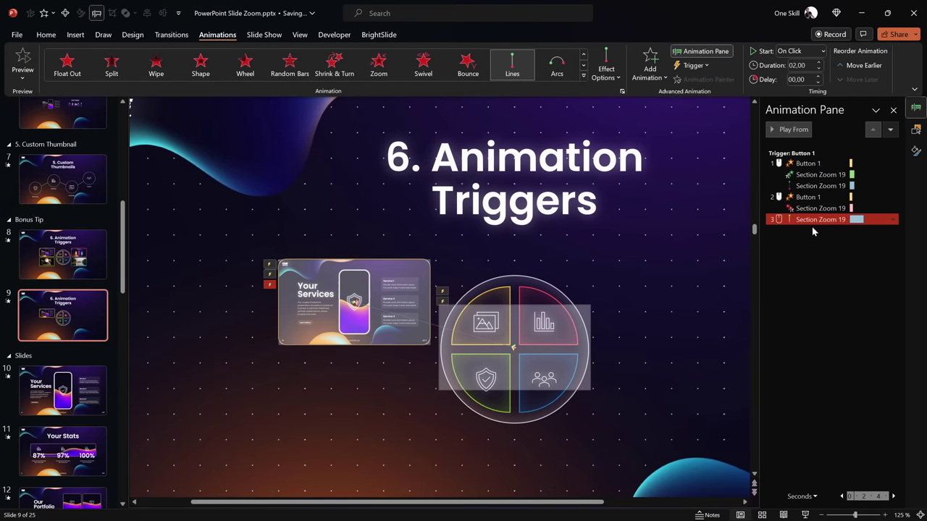
text(,7)
key(Return)
click(800, 50)
click(796, 76)
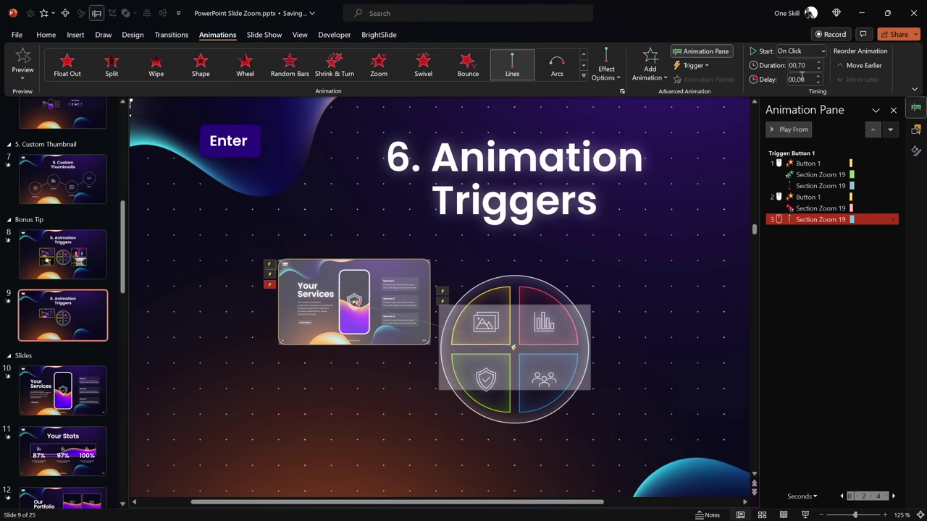
double_click(813, 219)
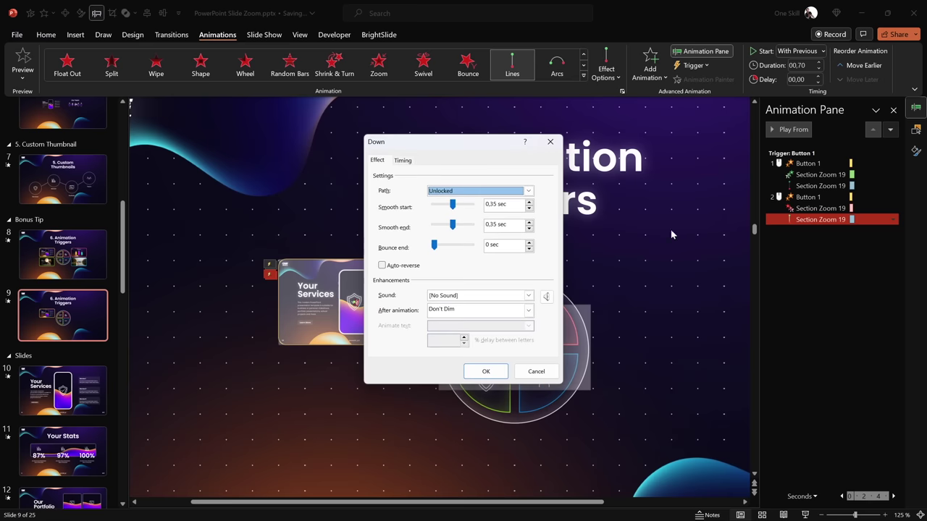
drag(452, 205, 497, 207)
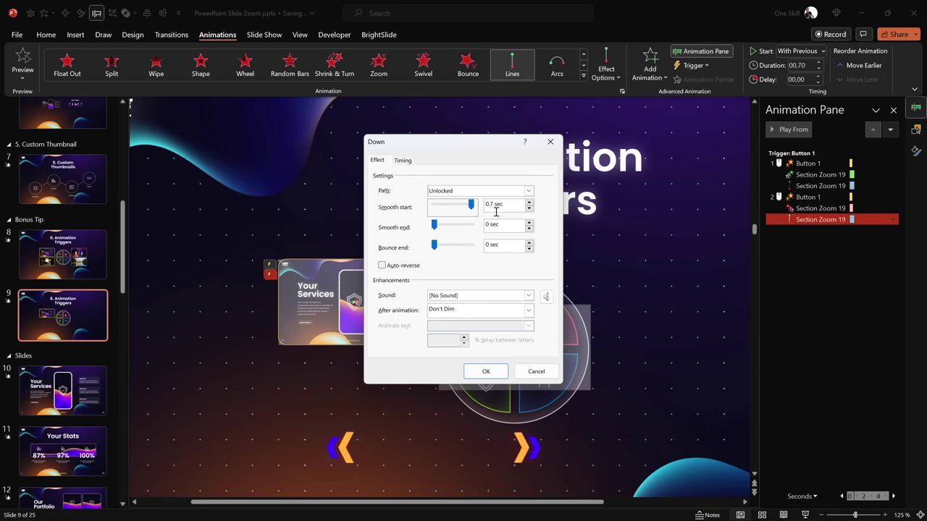
click(487, 372)
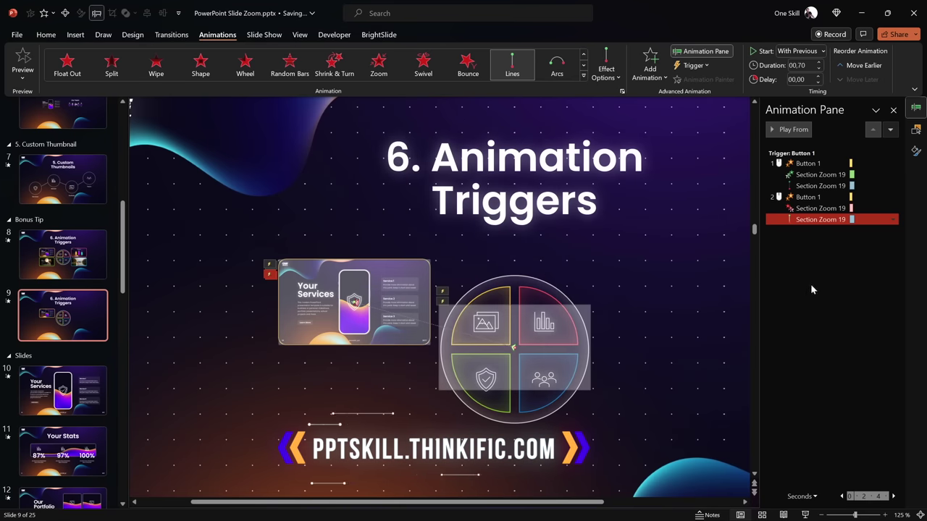
Set the thumbnail's Basic Zoom exit duration to 0.7 seconds
click(821, 208)
click(811, 65)
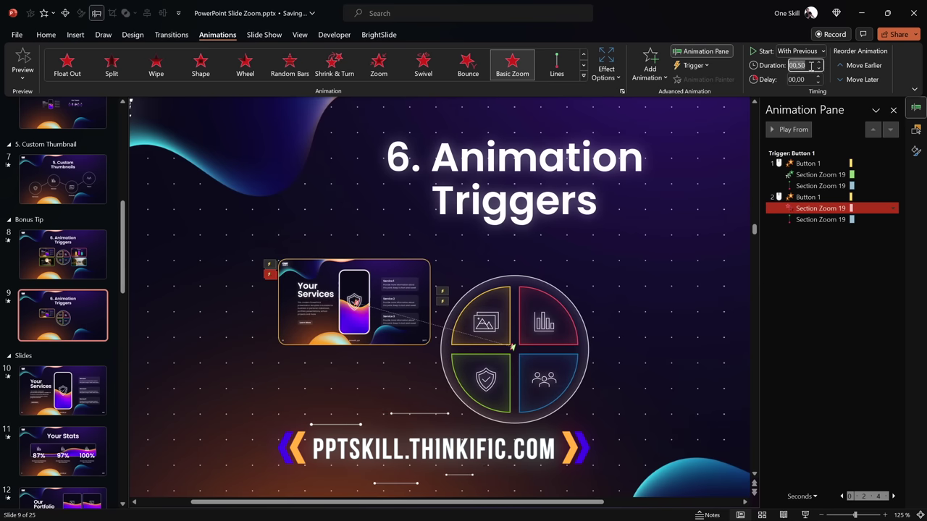
text(7)
key(Return)
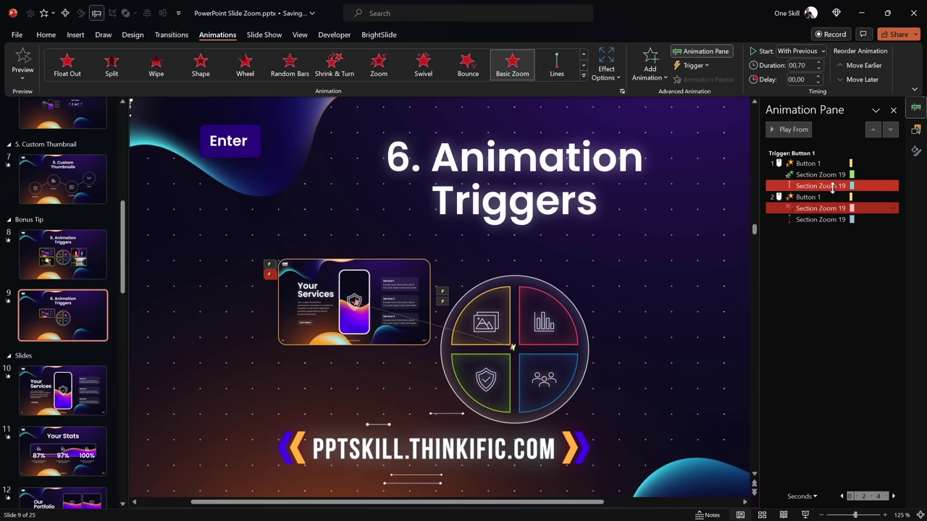
click(821, 243)
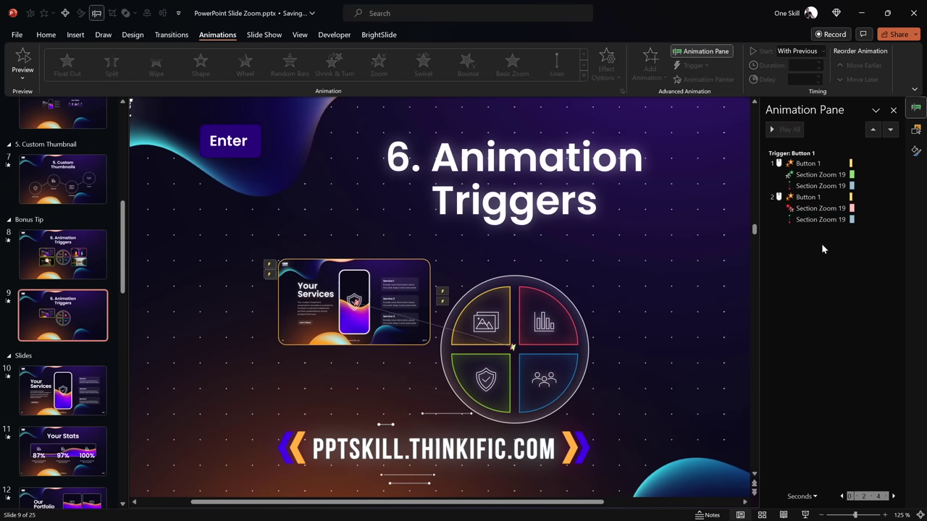
Start the slideshow on Animation Triggers and toggle the Your Services thumbnail in and out
click(805, 515)
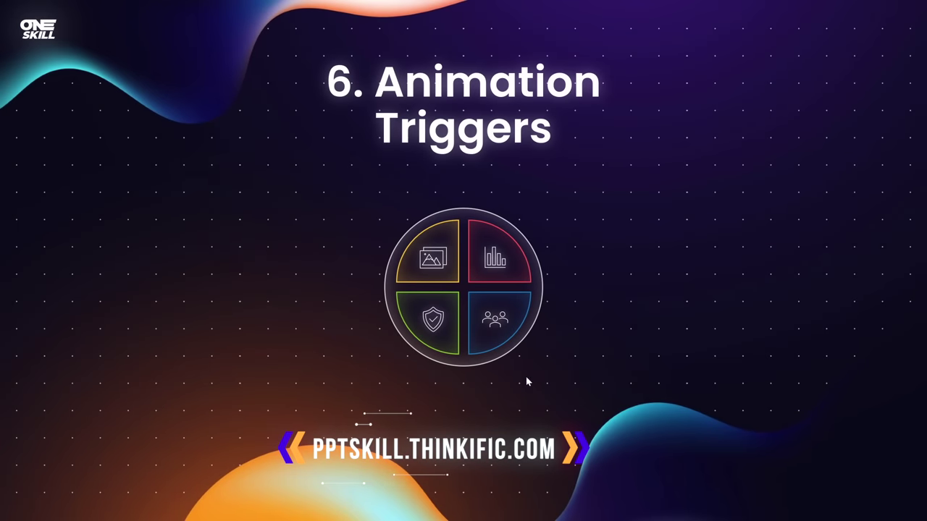
click(435, 262)
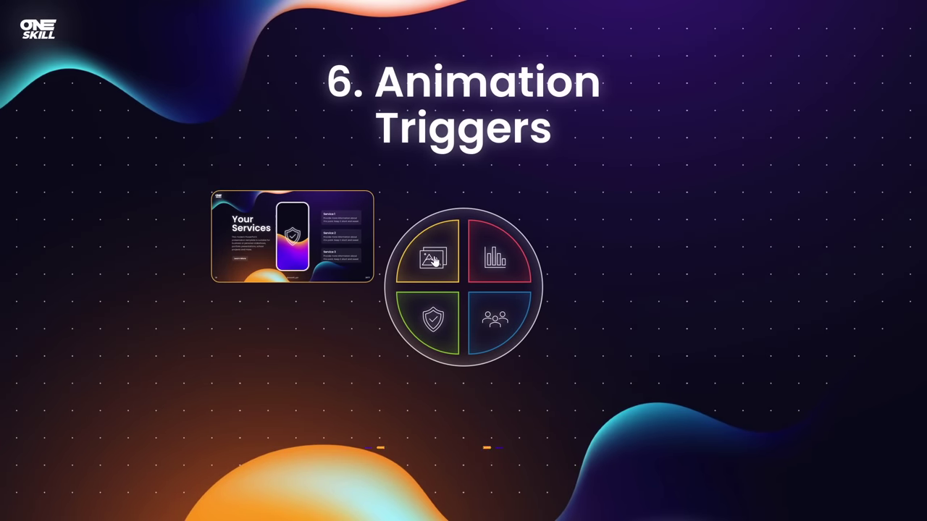
click(434, 261)
click(435, 261)
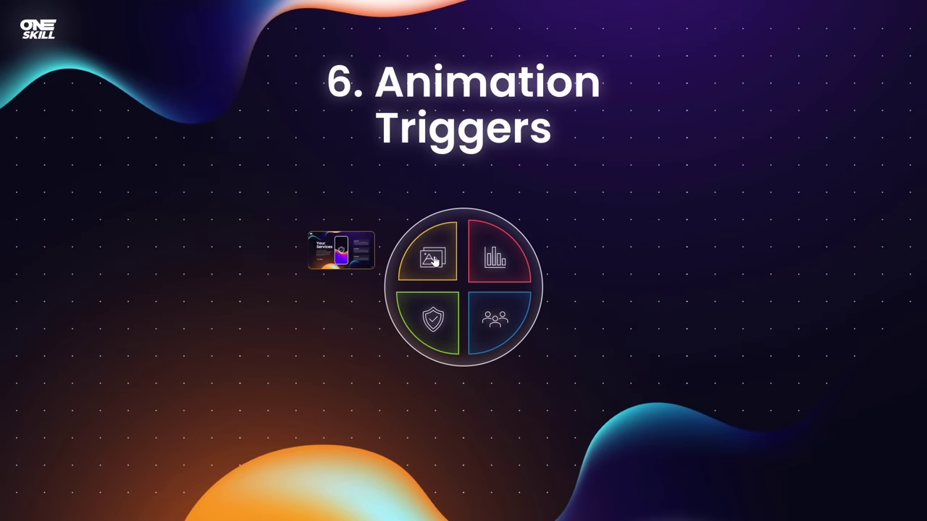
click(440, 259)
click(435, 261)
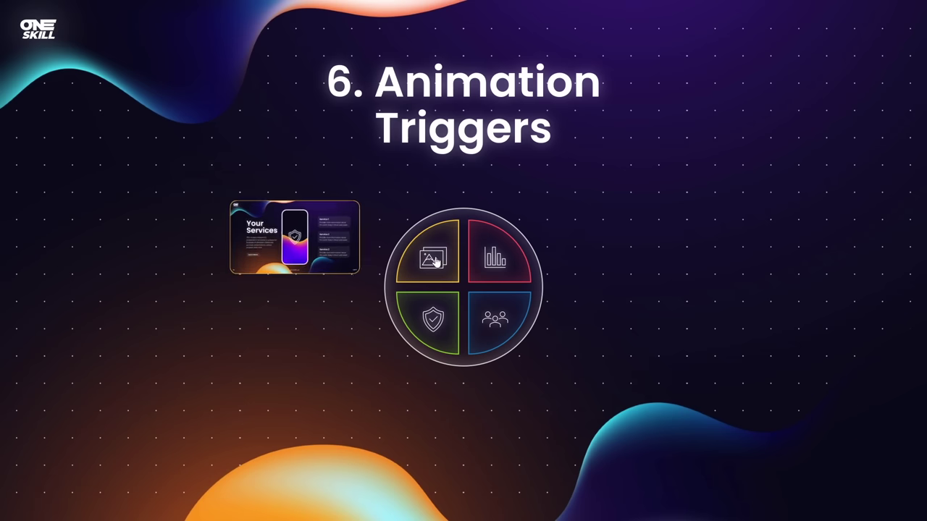
Open Your Services, advance through Our Portfolio and Our Team, then return to Animation Triggers
click(311, 230)
click(347, 239)
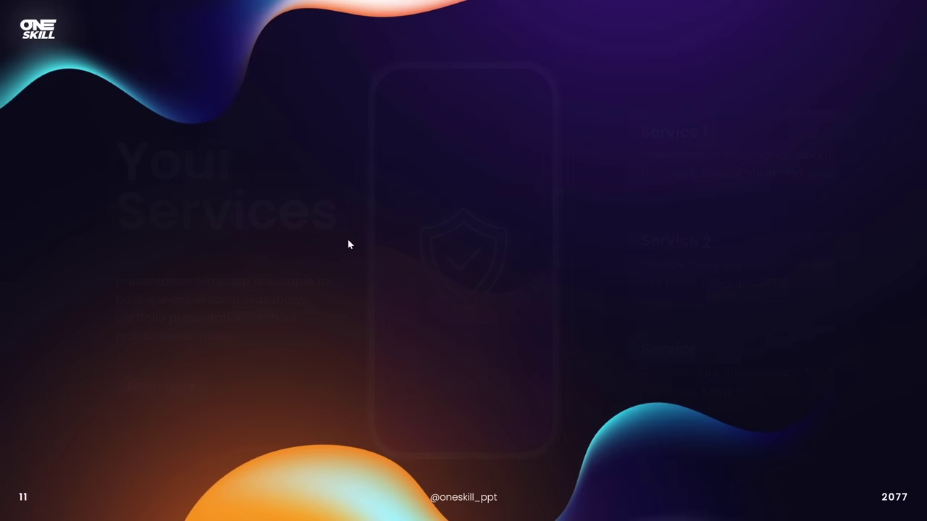
click(341, 246)
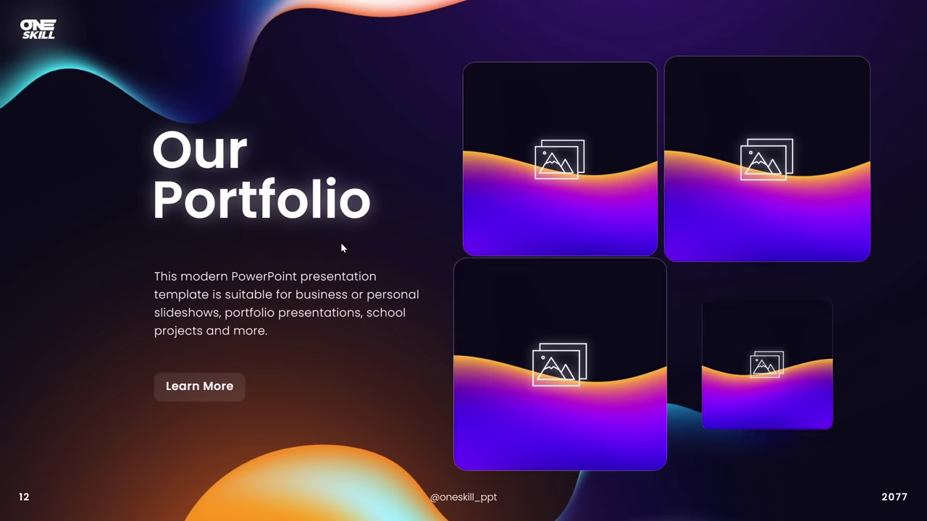
click(341, 242)
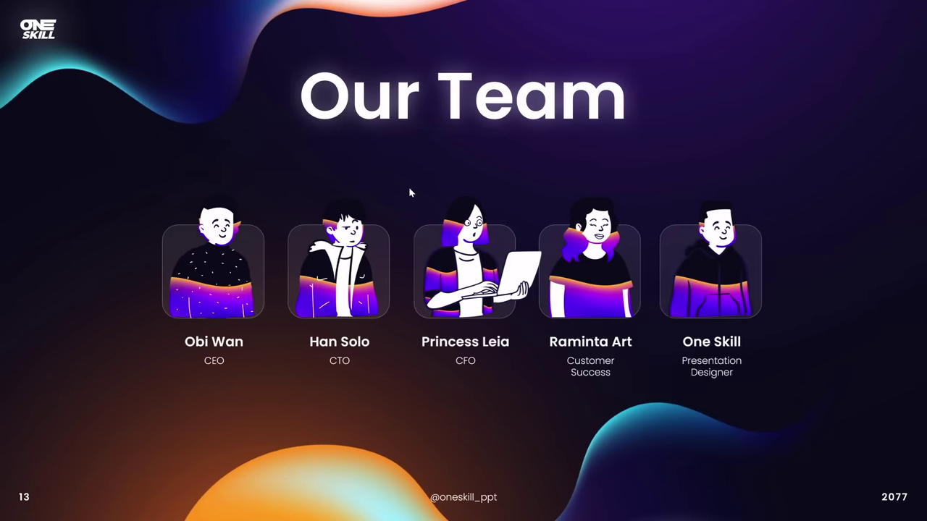
click(409, 186)
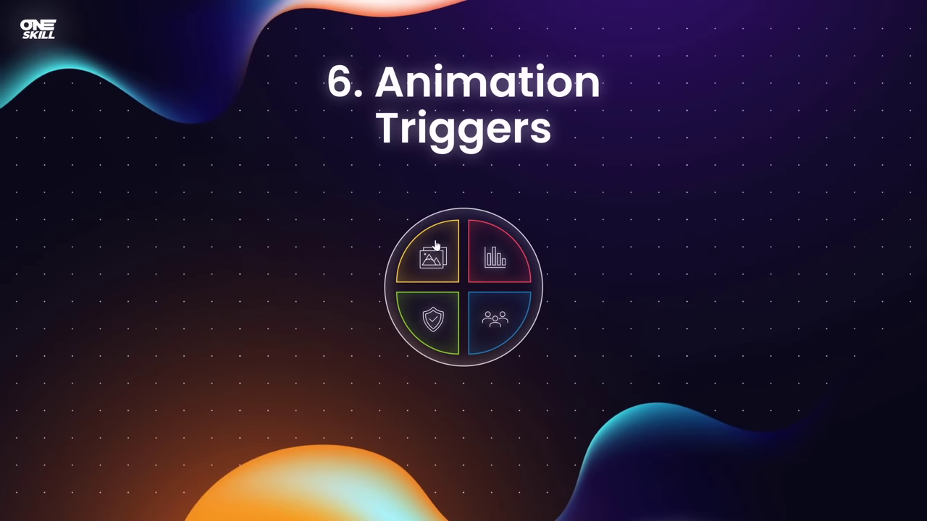
Show and hide the Your Services, Infographics, Our Mission and lake photo thumbnails via their quadrants
click(448, 249)
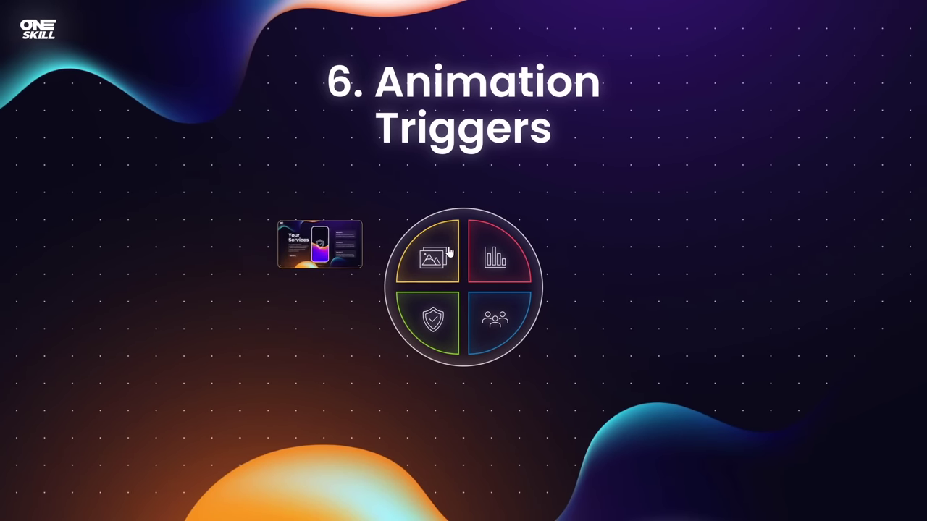
click(492, 253)
click(431, 320)
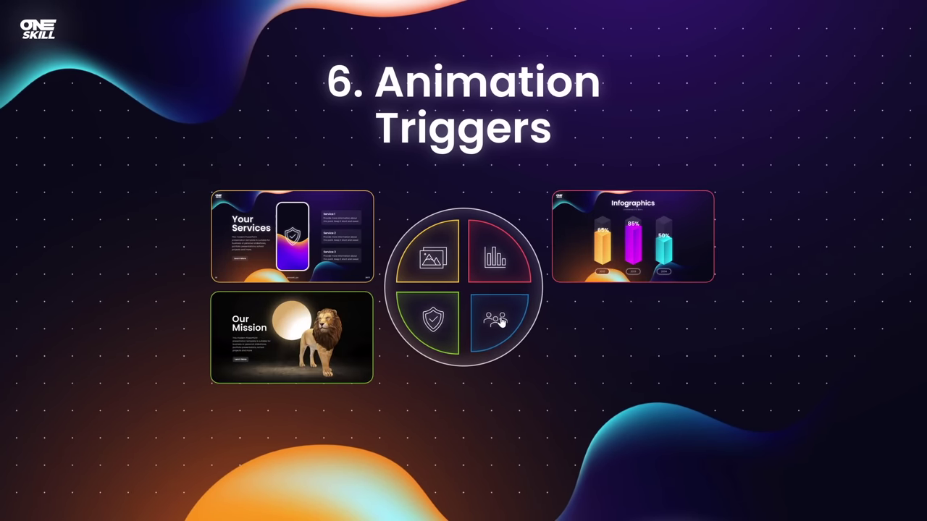
click(500, 321)
click(441, 323)
click(447, 263)
click(496, 255)
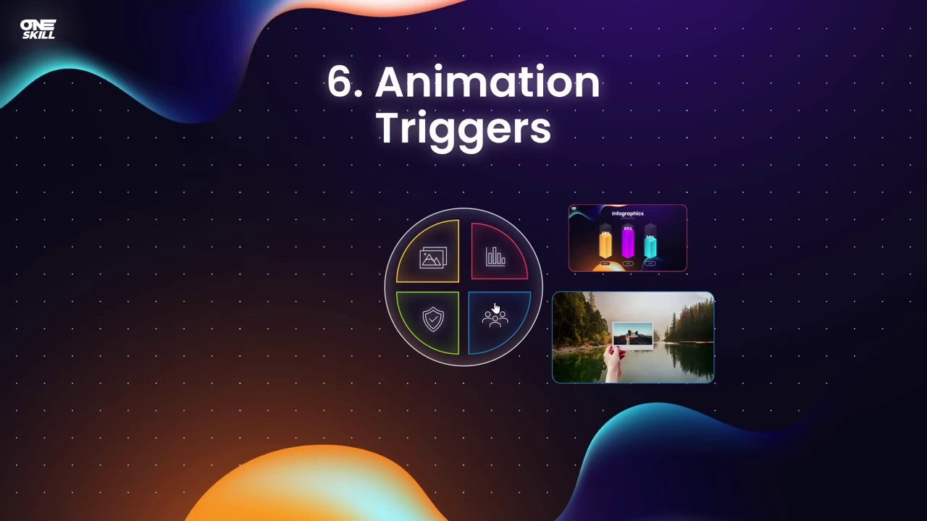
click(495, 308)
click(441, 269)
click(488, 263)
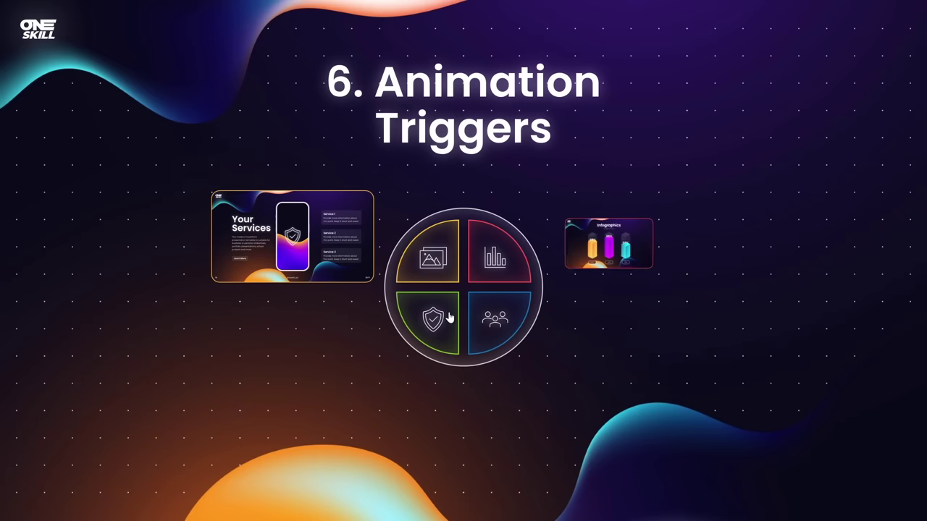
click(448, 316)
click(497, 316)
click(440, 253)
click(497, 255)
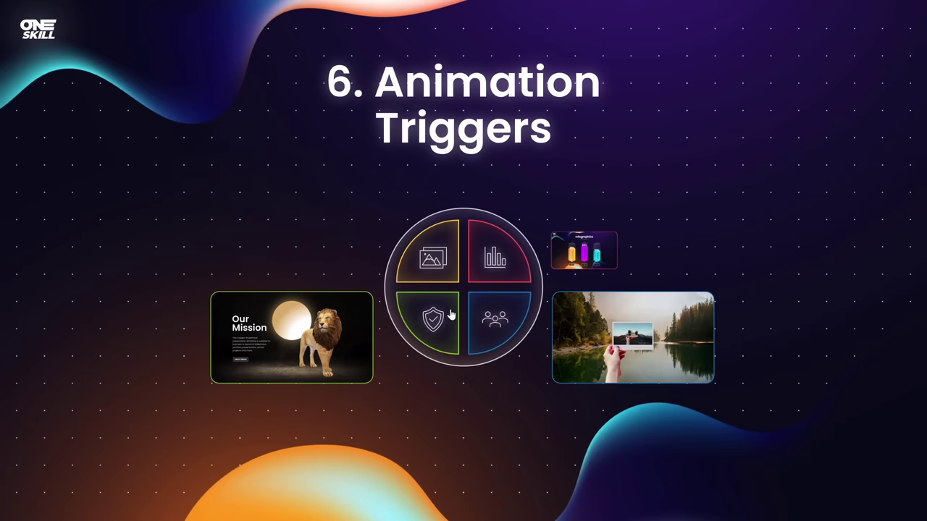
click(449, 317)
click(497, 319)
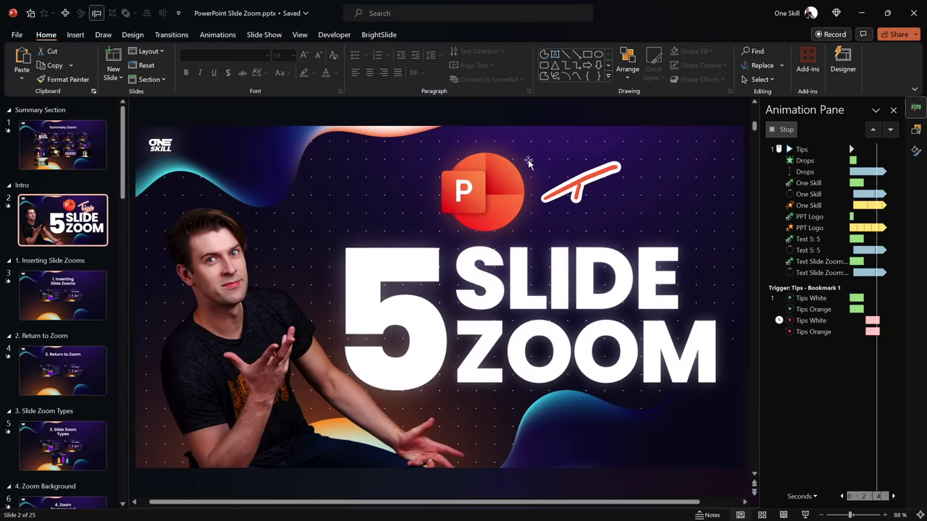
Scroll to the Our Process slide and zoom into Your Services from the shield gear
scroll(530, 149, down, 9)
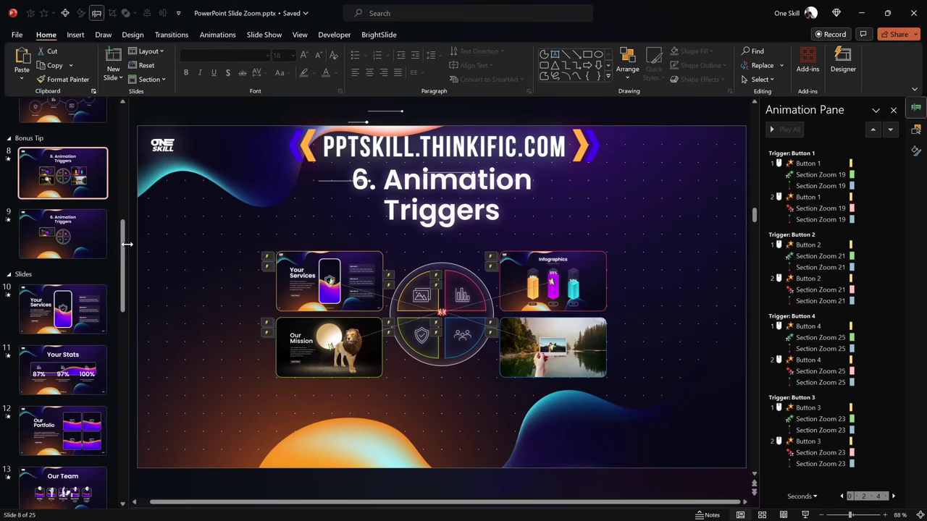
scroll(78, 286, down, 10)
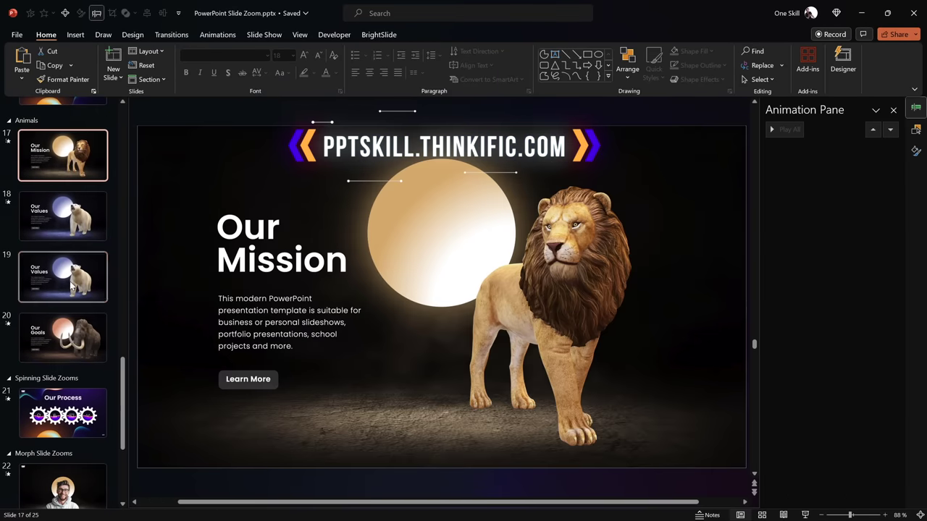
scroll(126, 397, down, 3)
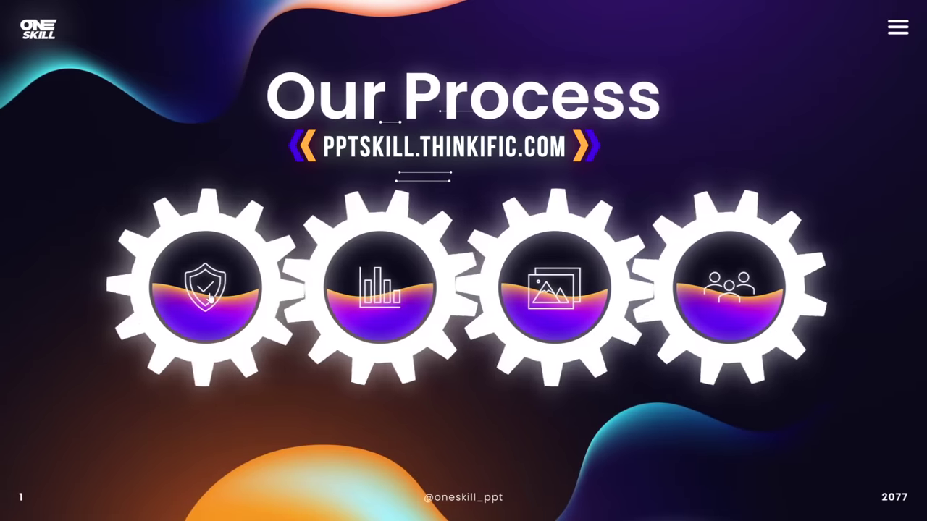
click(209, 289)
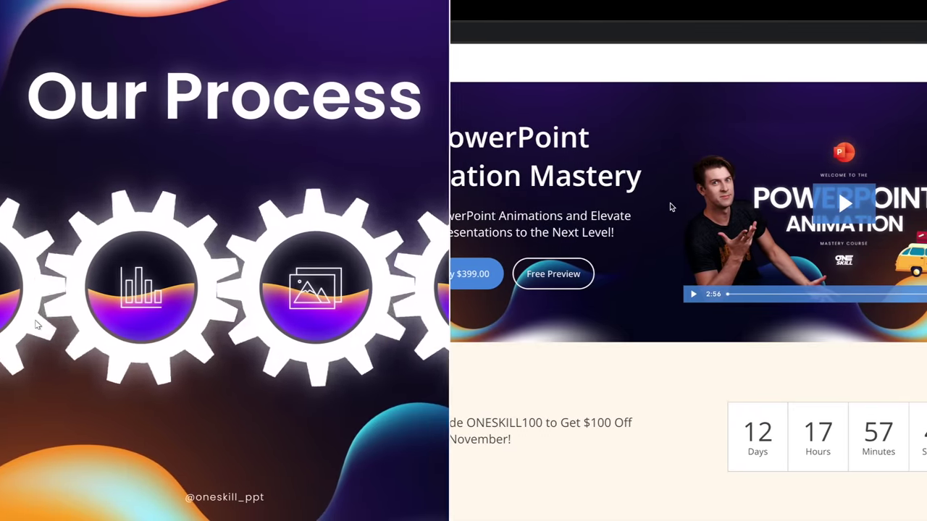
scroll(467, 207, down, 5)
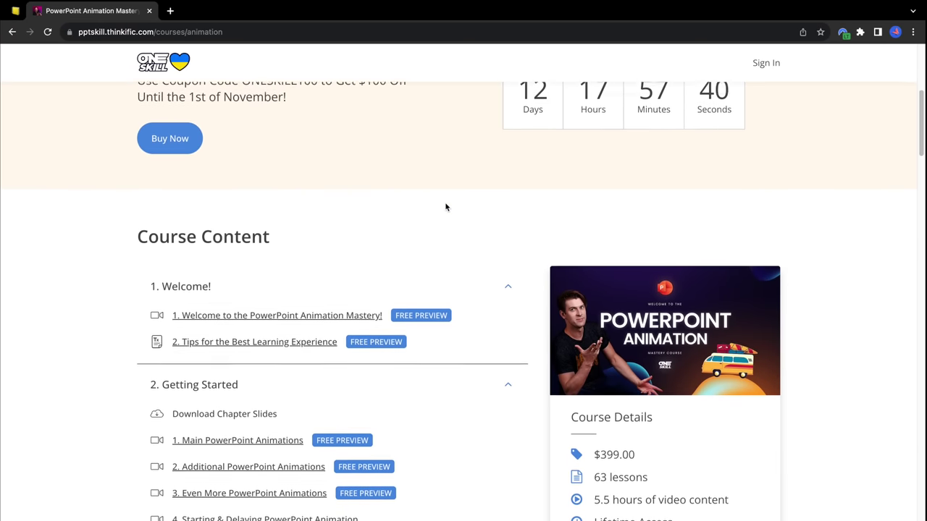
scroll(445, 207, down, 10)
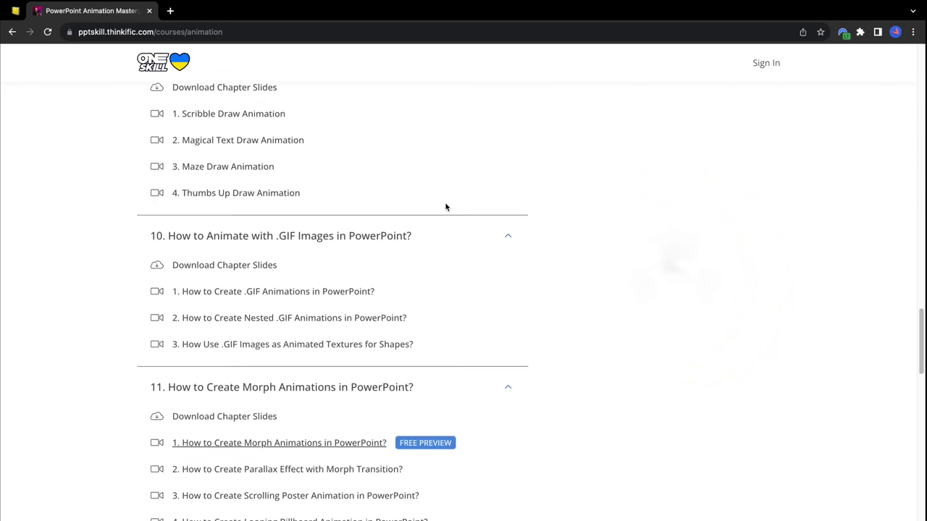
scroll(445, 207, down, 6)
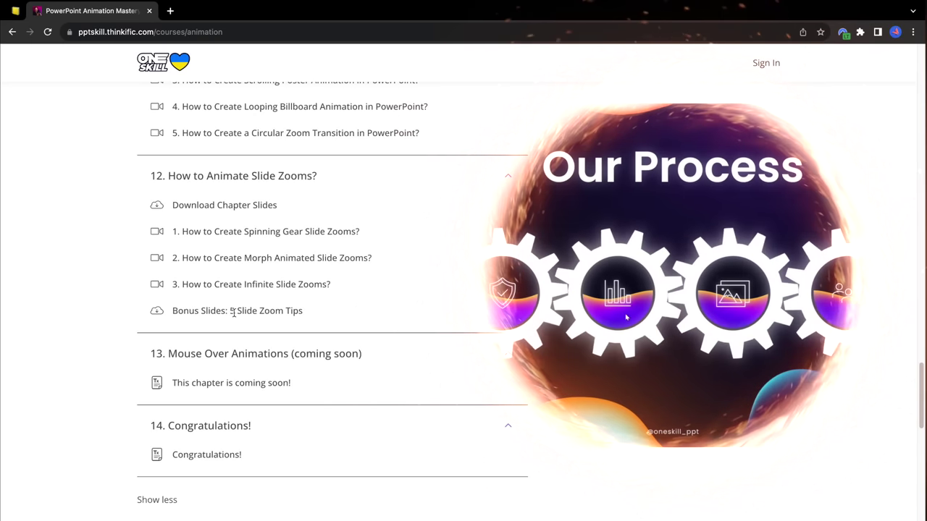
scroll(379, 311, down, 5)
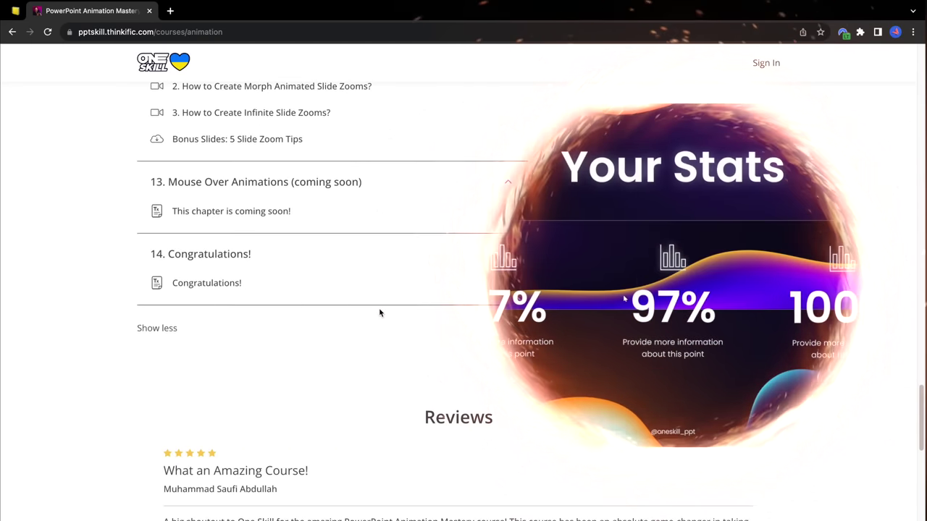
scroll(379, 313, down, 9)
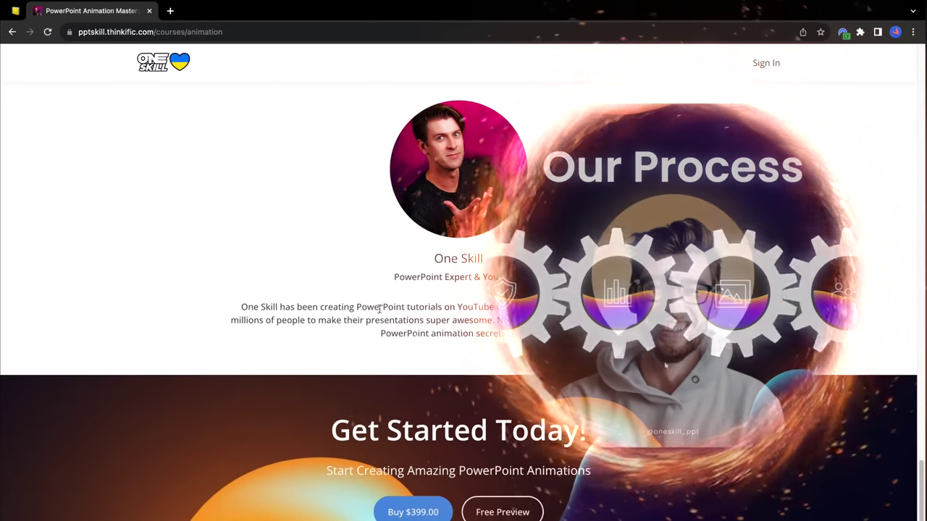
scroll(379, 312, down, 2)
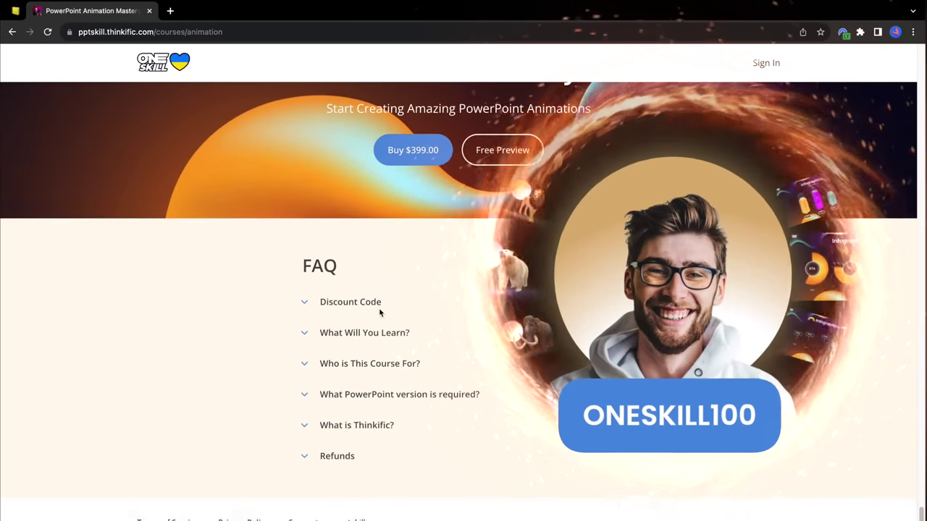
scroll(379, 312, up, 11)
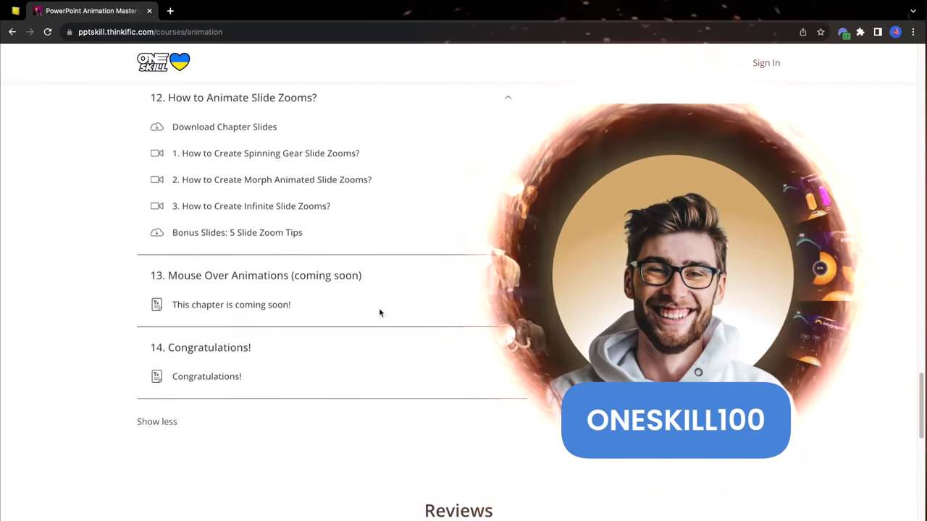
scroll(378, 311, up, 10)
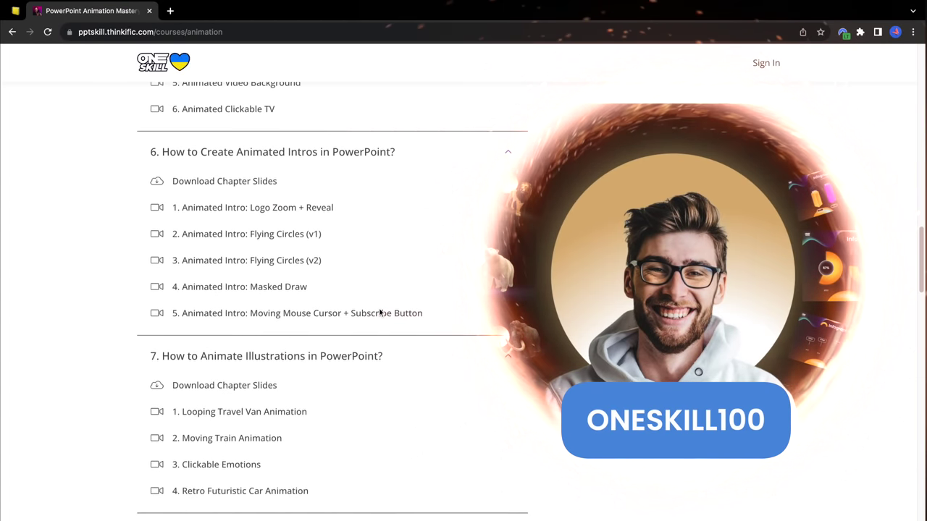
scroll(379, 312, up, 12)
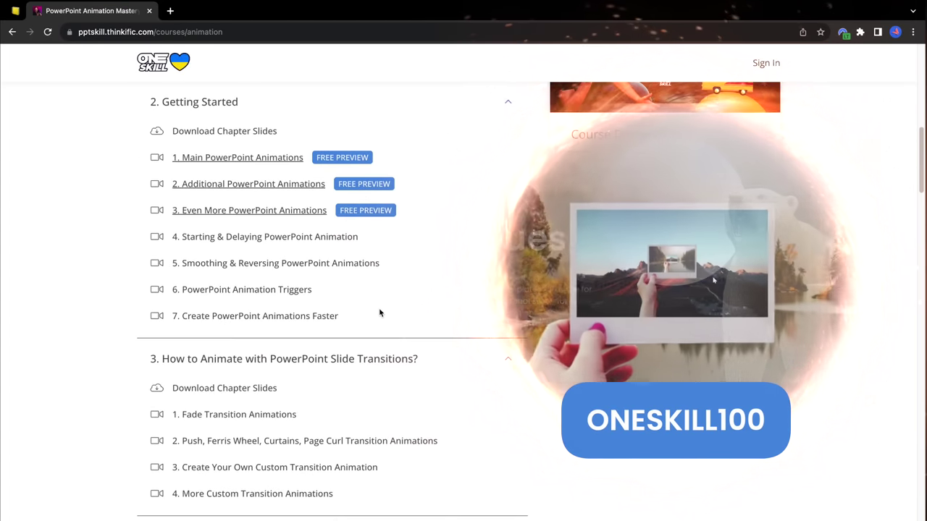
scroll(380, 313, up, 6)
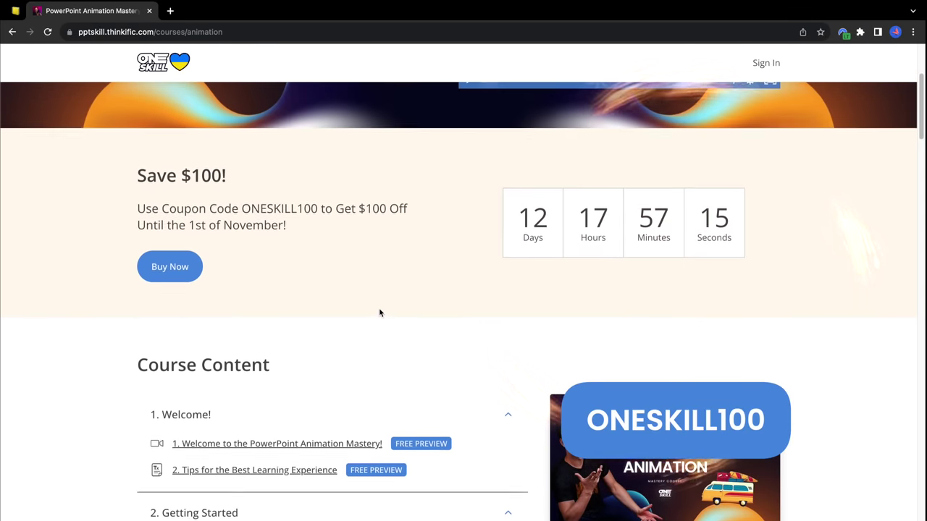
scroll(380, 312, up, 1)
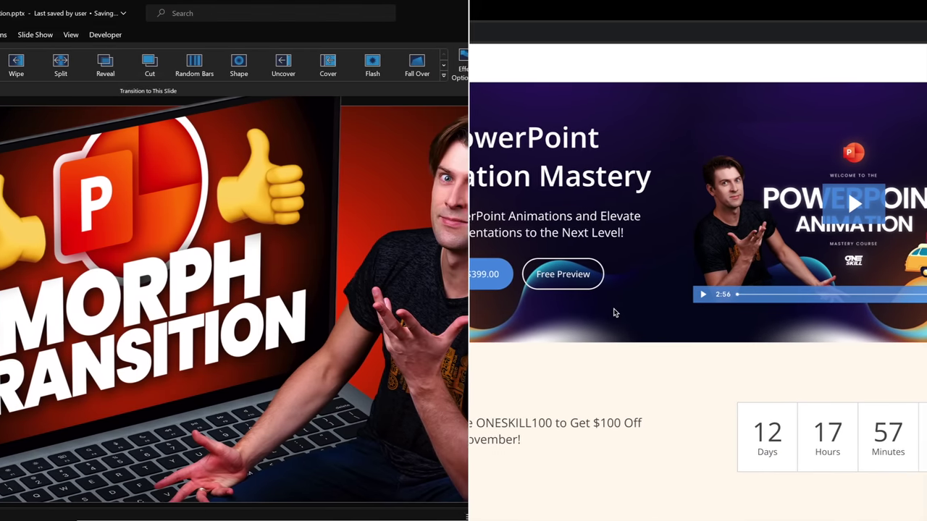